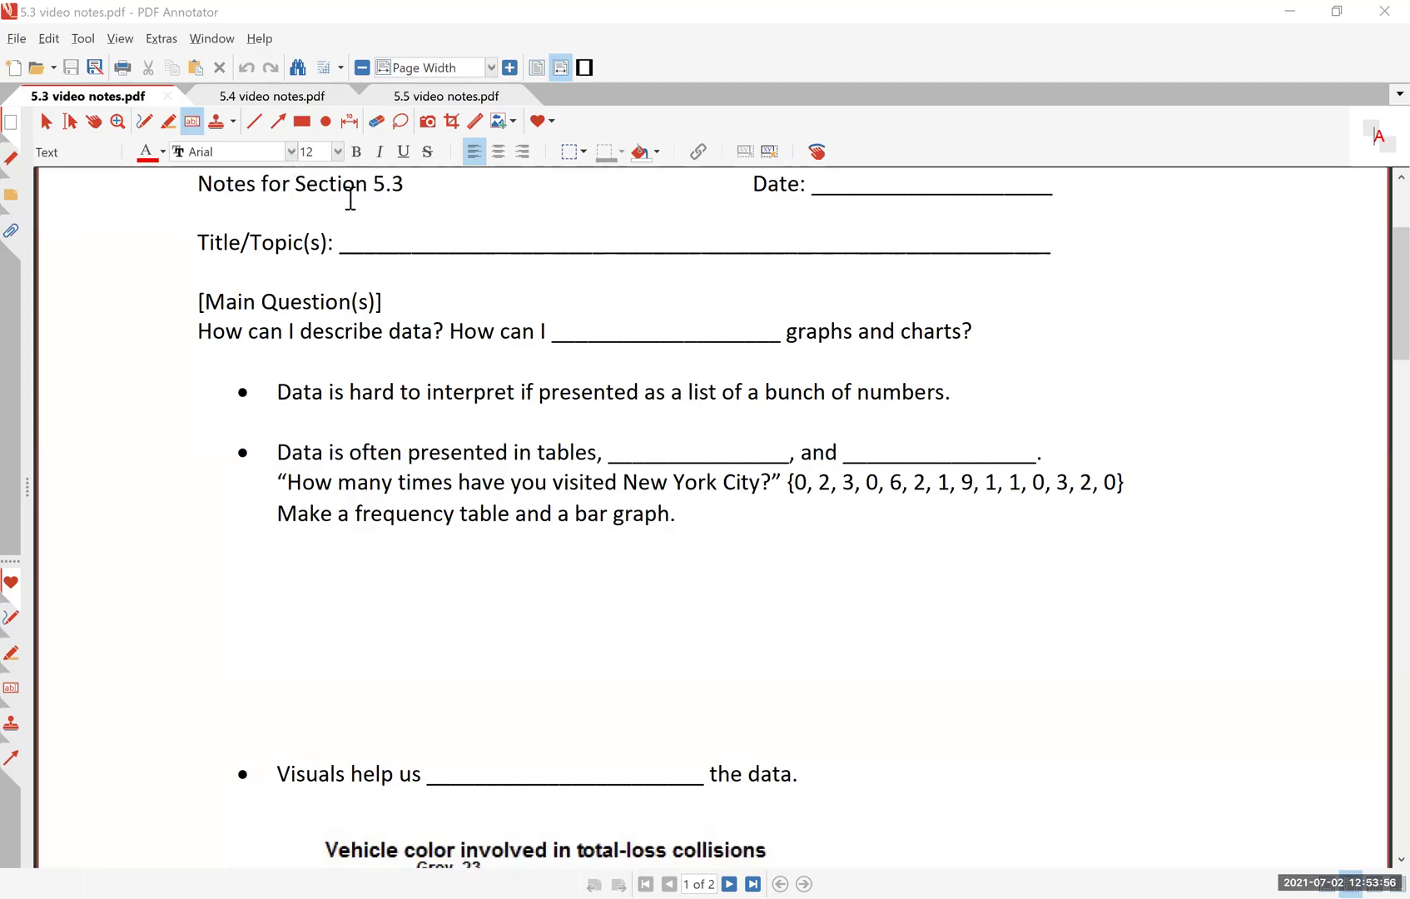
Type the red title 'Describing Data' on the Title/Topic line
drag(347, 196, 1032, 241)
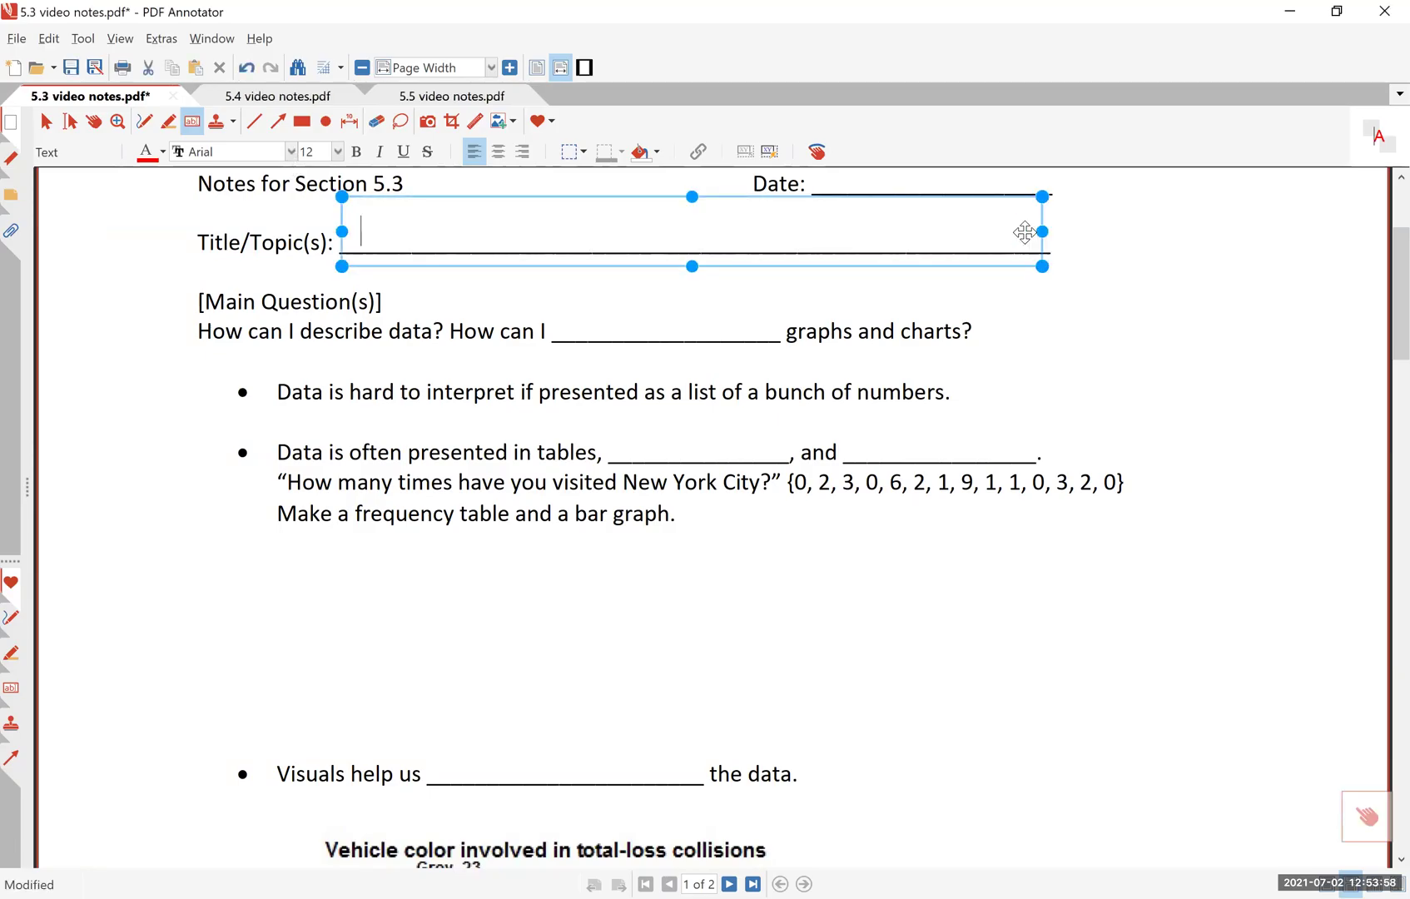
text(Describing Data)
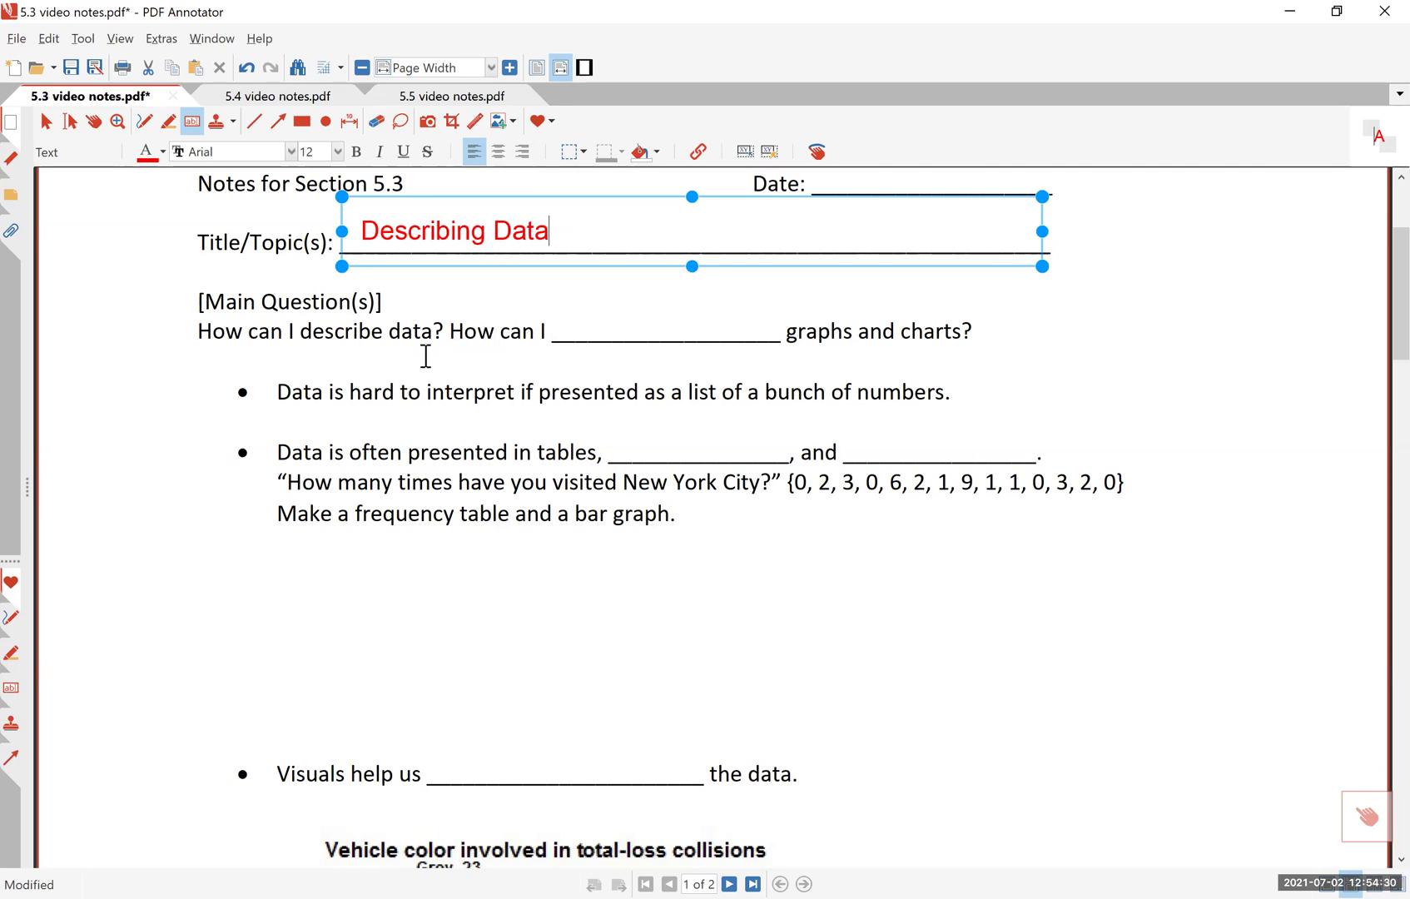
click(582, 300)
Fill the main-question blank with 'interpret/construct', fitting the text box onto the blank
drag(547, 293, 767, 345)
text(interpret/construct)
drag(721, 280, 822, 287)
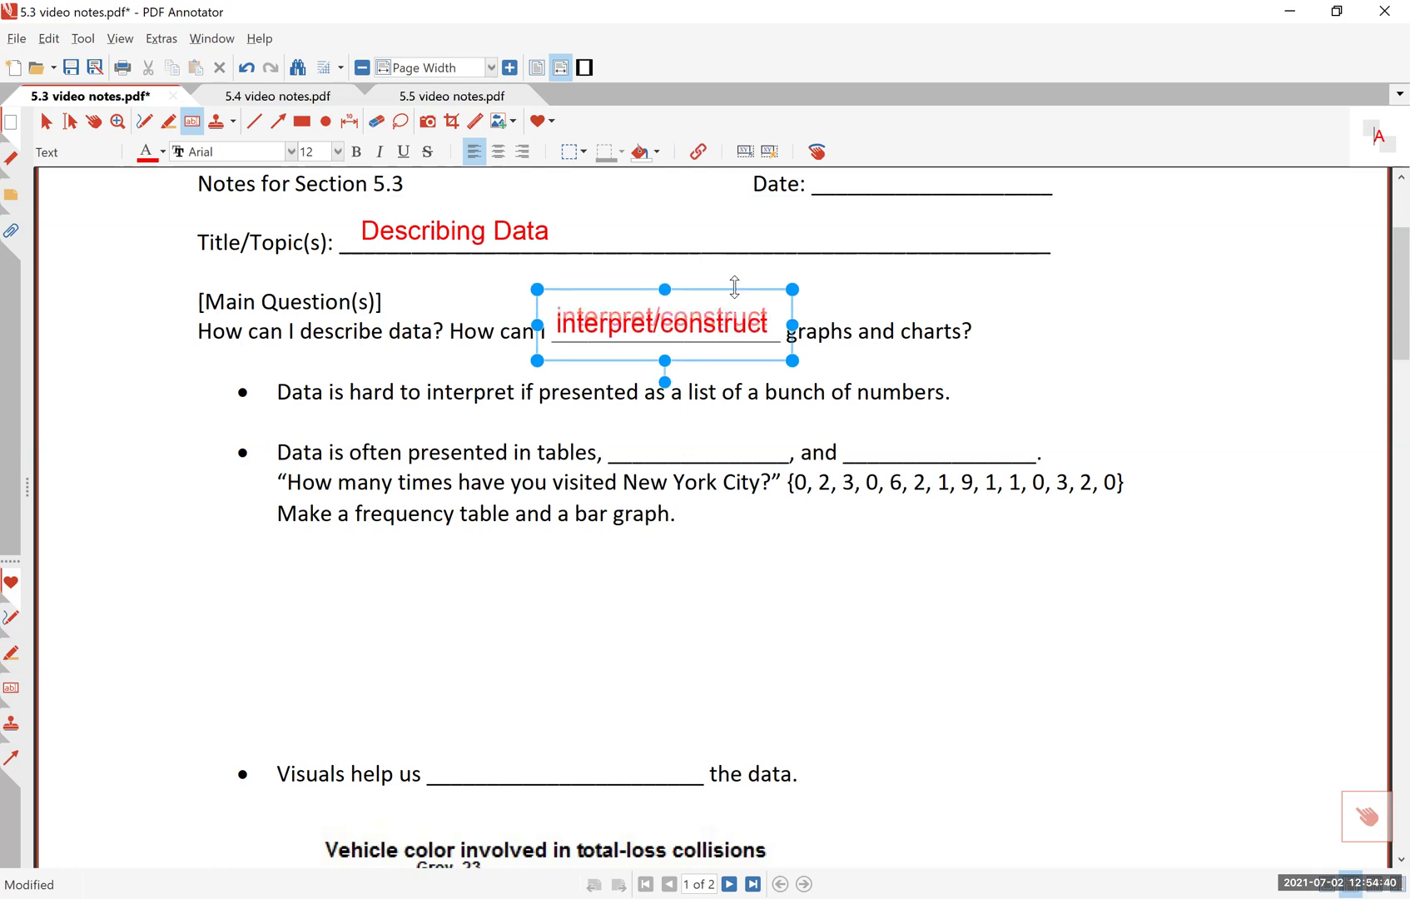
drag(539, 286, 545, 291)
click(894, 362)
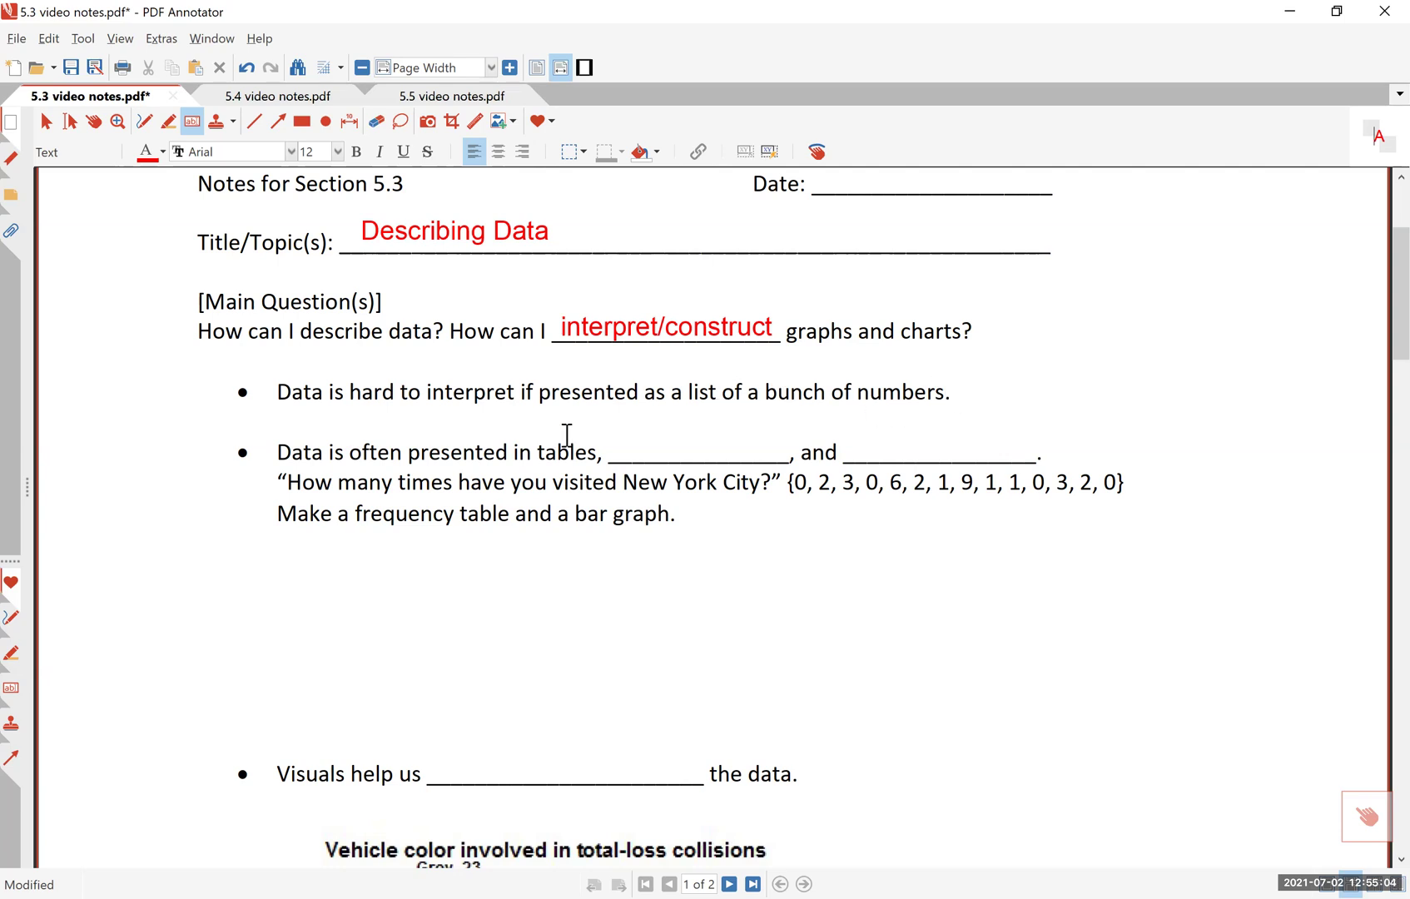
Type 'graphs' and 'charts' into the two blanks of the data-presentation bullet
drag(606, 426, 1095, 453)
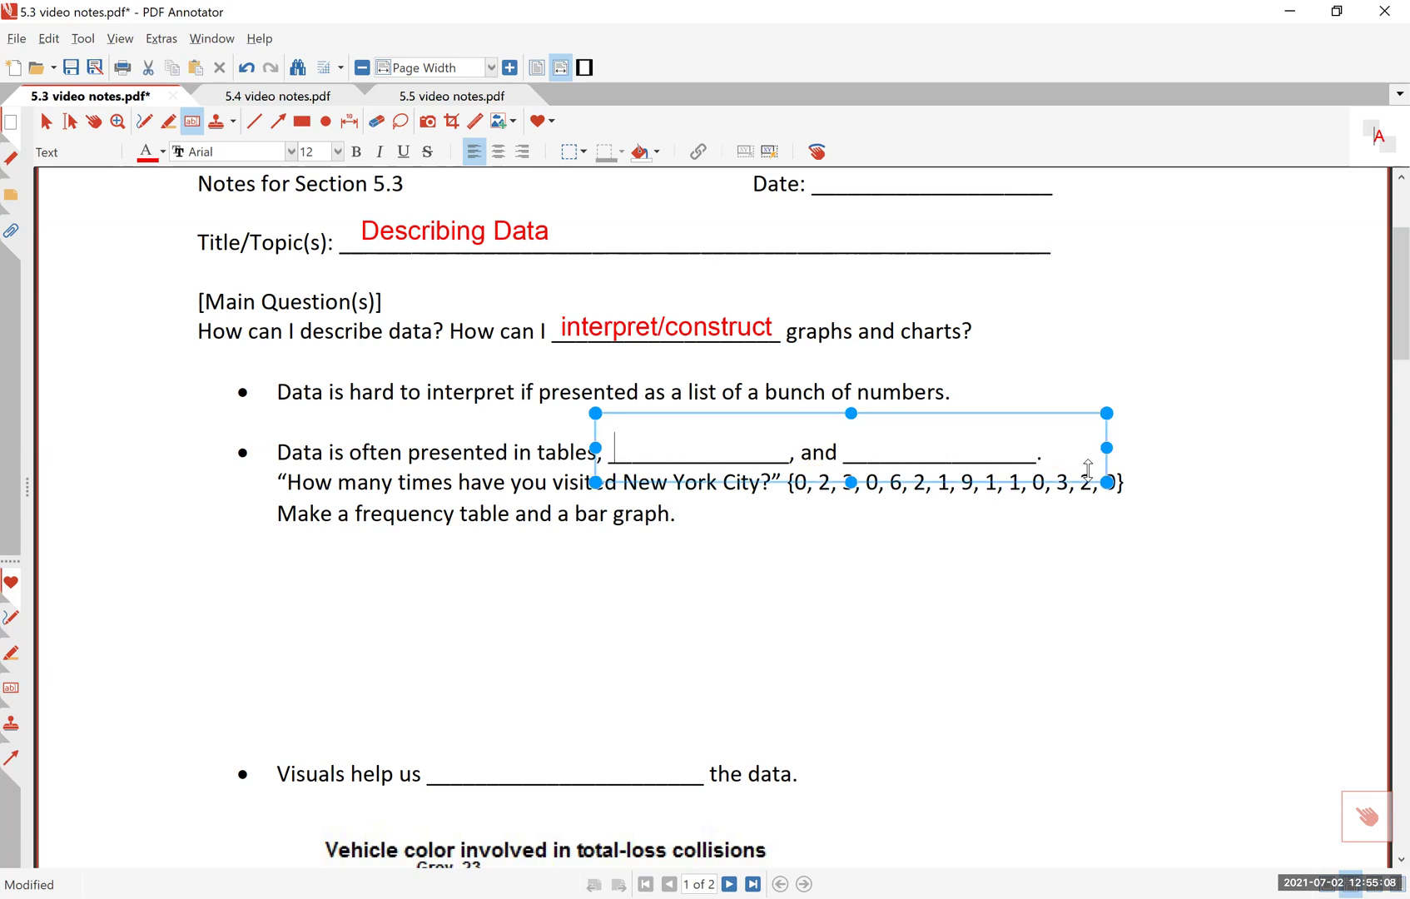
text(graphs              )
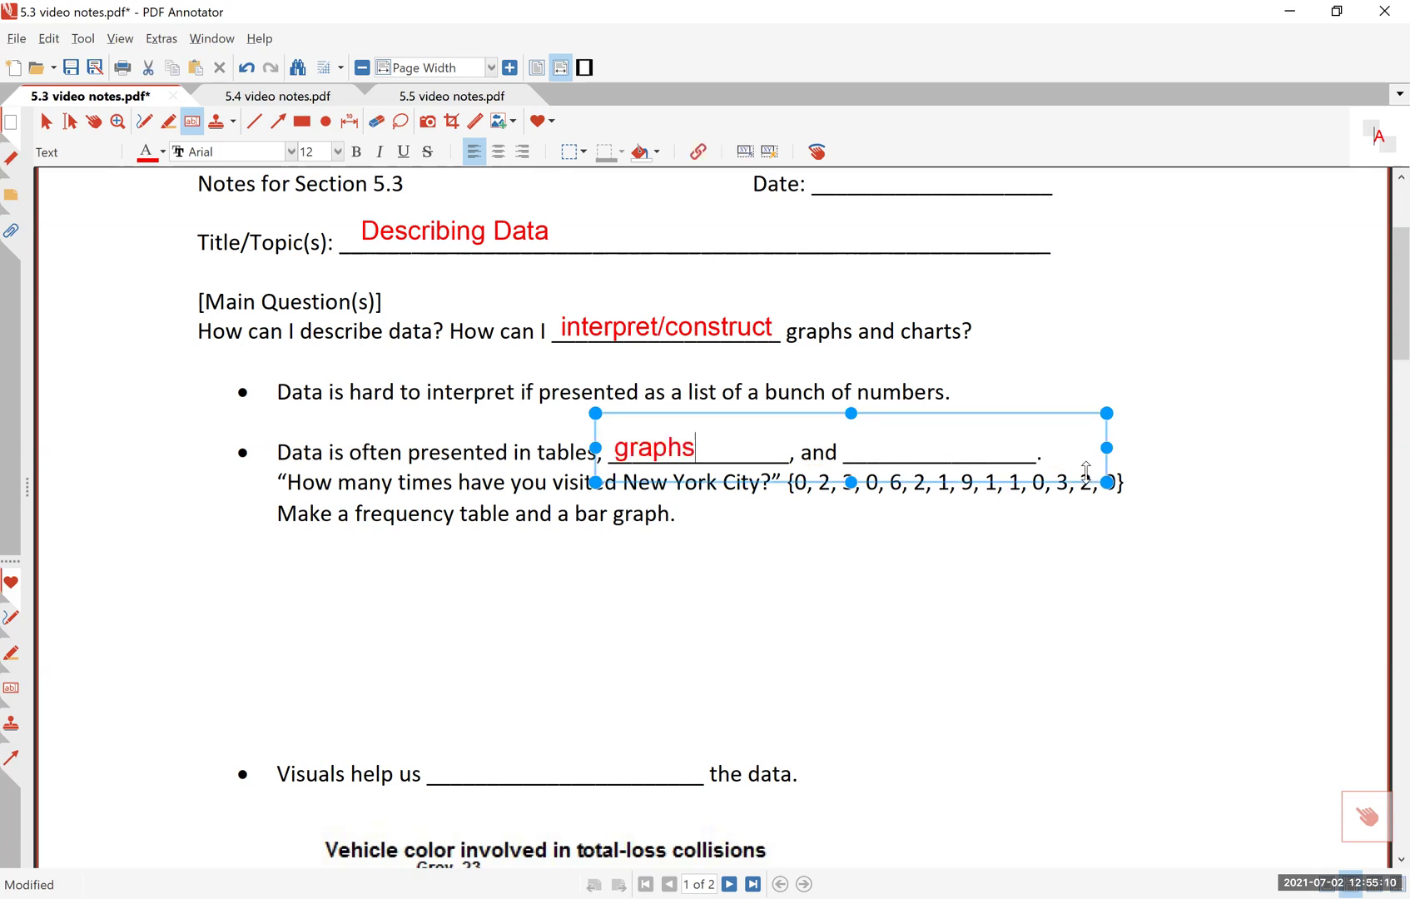
text(        charts)
click(1061, 594)
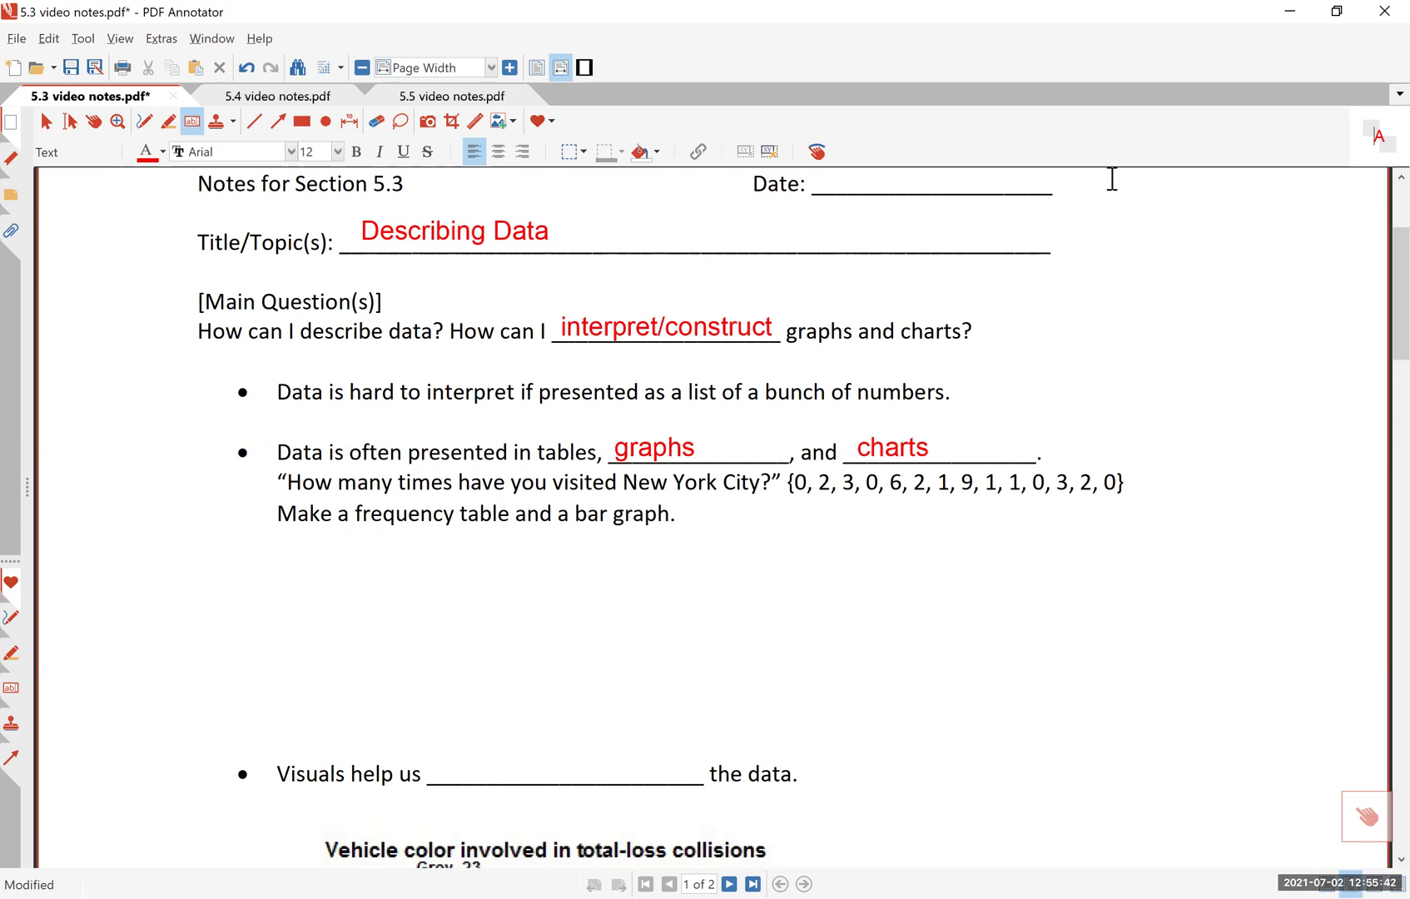
key(ctrl+shift+p)
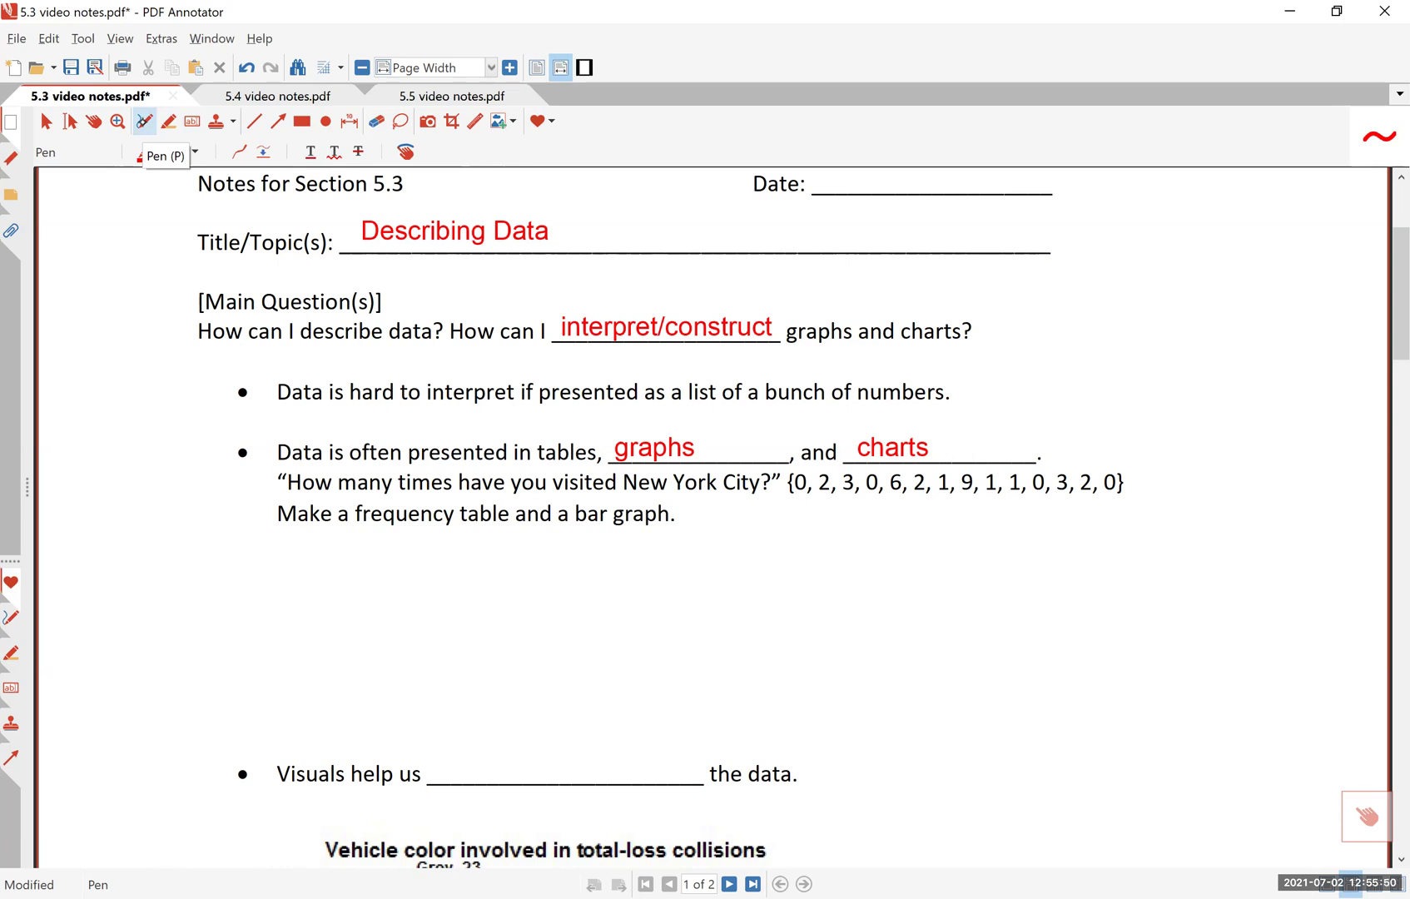
Draw the table's vertical and header lines and handwrite the '# visits' heading
click(254, 121)
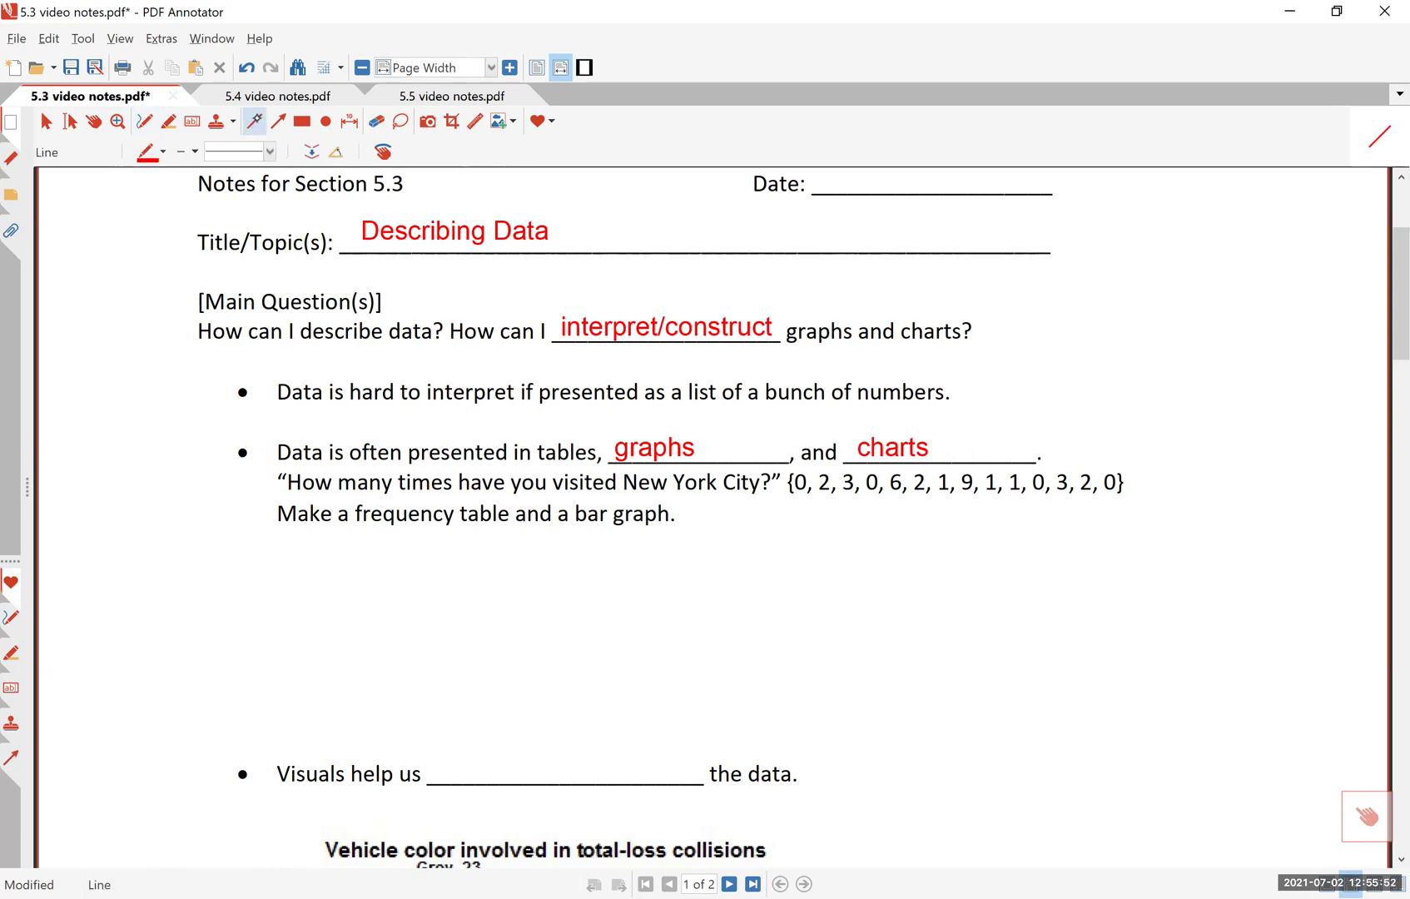
mouse_move(285, 553)
mouse_down()
mouse_move(290, 750)
mouse_move(283, 740)
mouse_up()
drag(224, 578, 534, 575)
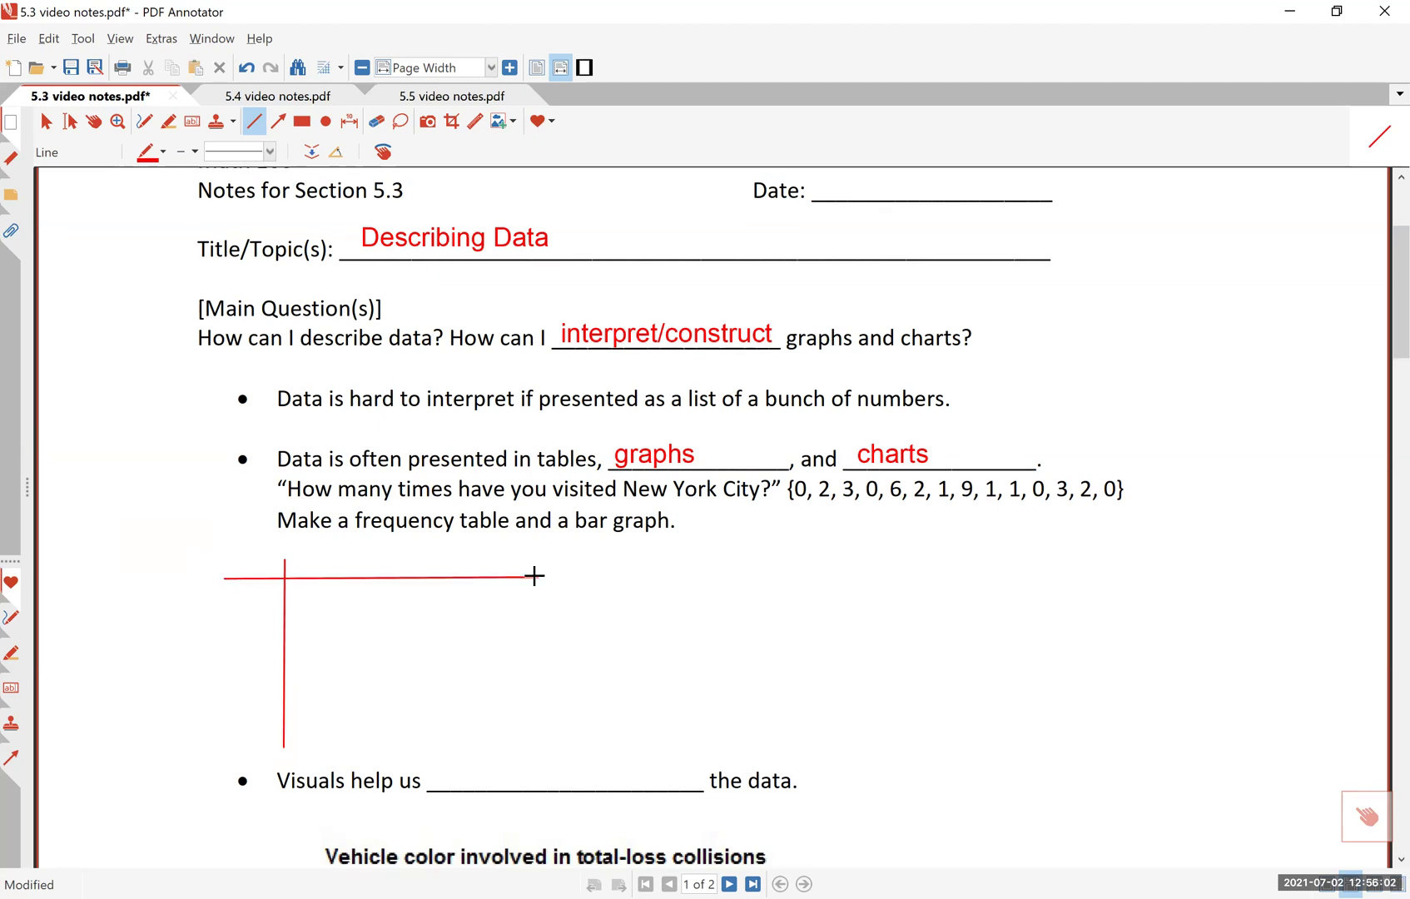
key(ctrl+1)
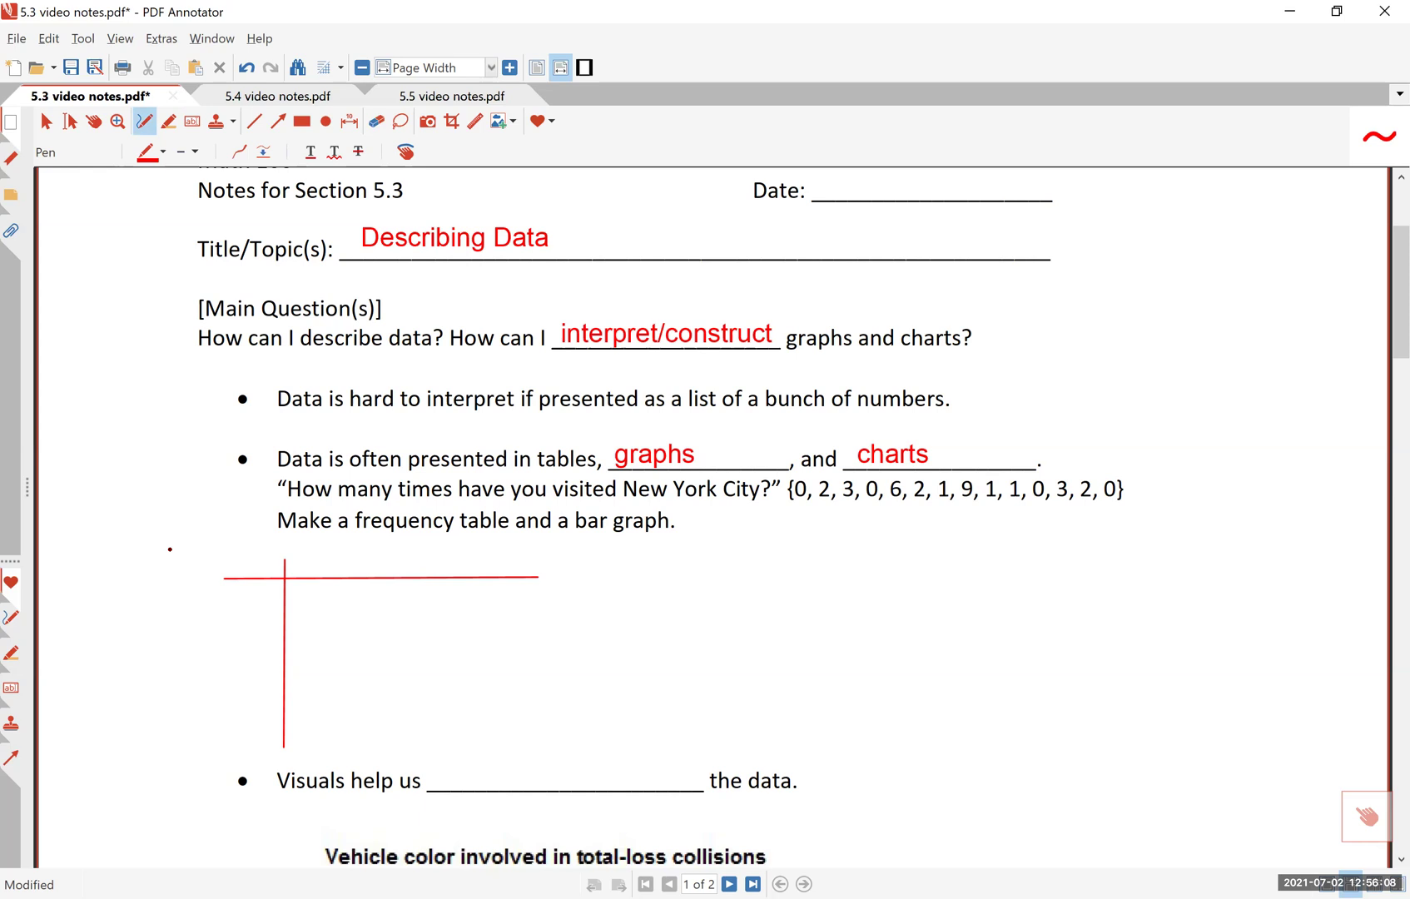
mouse_move(161, 550)
mouse_down()
mouse_move(178, 541)
mouse_move(166, 553)
mouse_up()
click(176, 557)
drag(162, 554, 172, 552)
mouse_move(187, 556)
mouse_down()
mouse_move(228, 571)
mouse_move(251, 546)
mouse_move(241, 535)
mouse_move(250, 545)
mouse_up()
drag(251, 549, 257, 574)
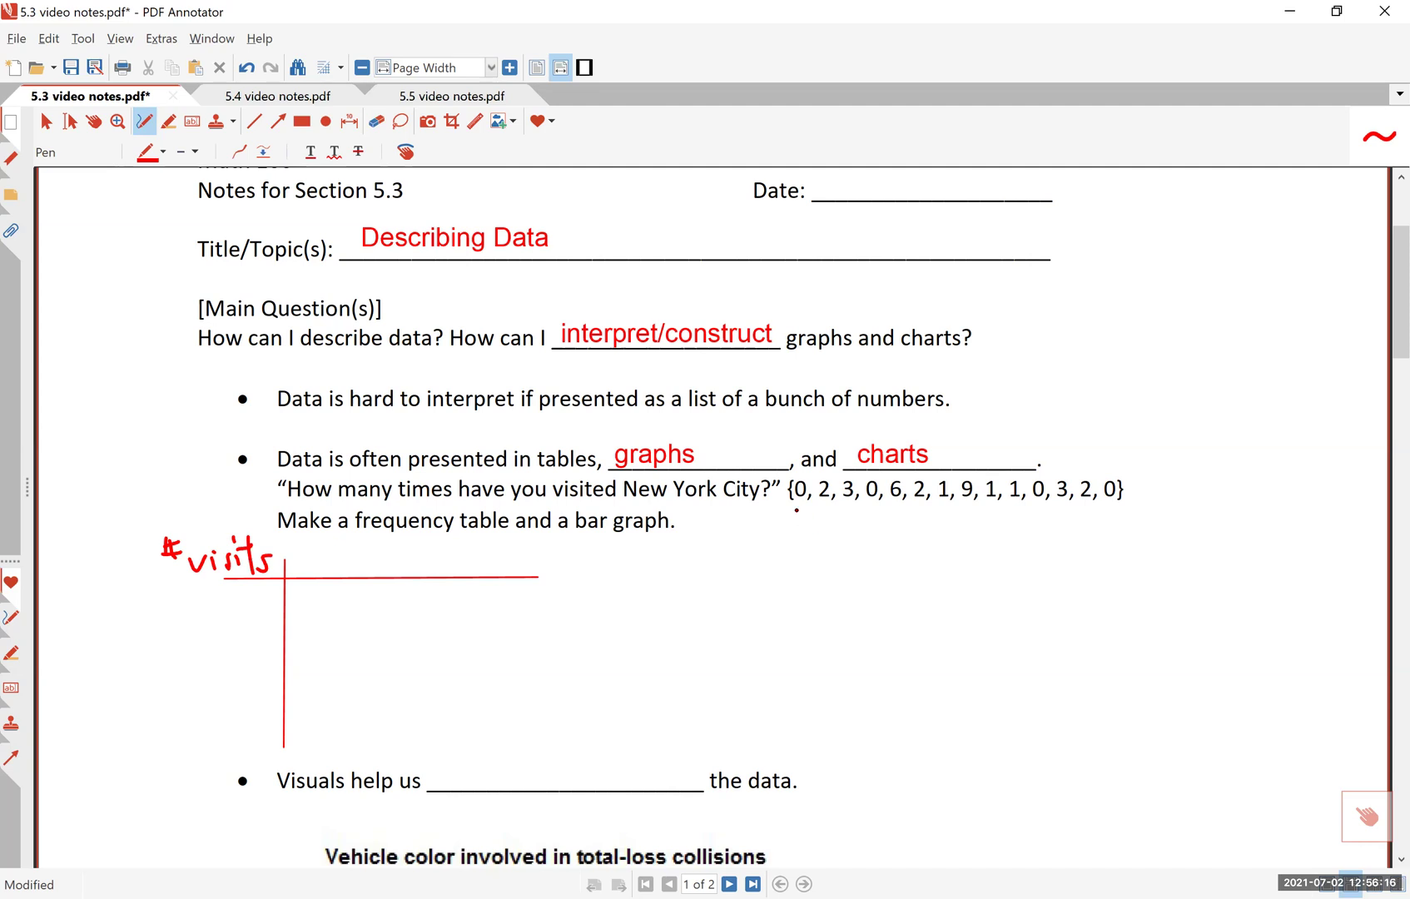
Underline the data set, write visit values 0, 1, 2, 3, 6, 9, and start the 'Freq.' heading
drag(795, 510, 1090, 508)
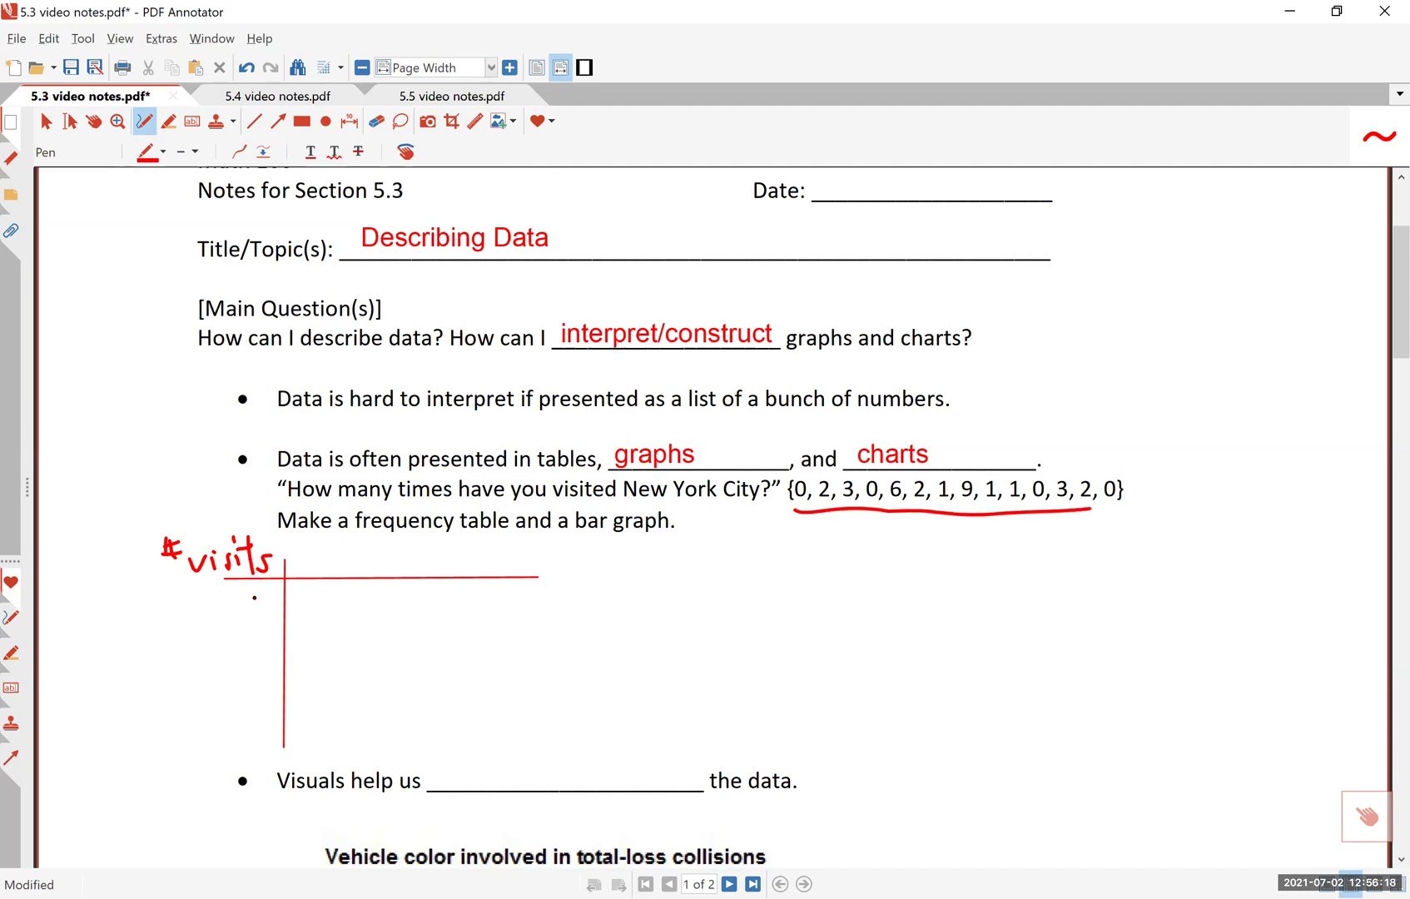
drag(252, 602, 253, 604)
mouse_move(263, 620)
mouse_down()
mouse_move(275, 666)
mouse_move(256, 695)
mouse_up()
drag(271, 710, 265, 774)
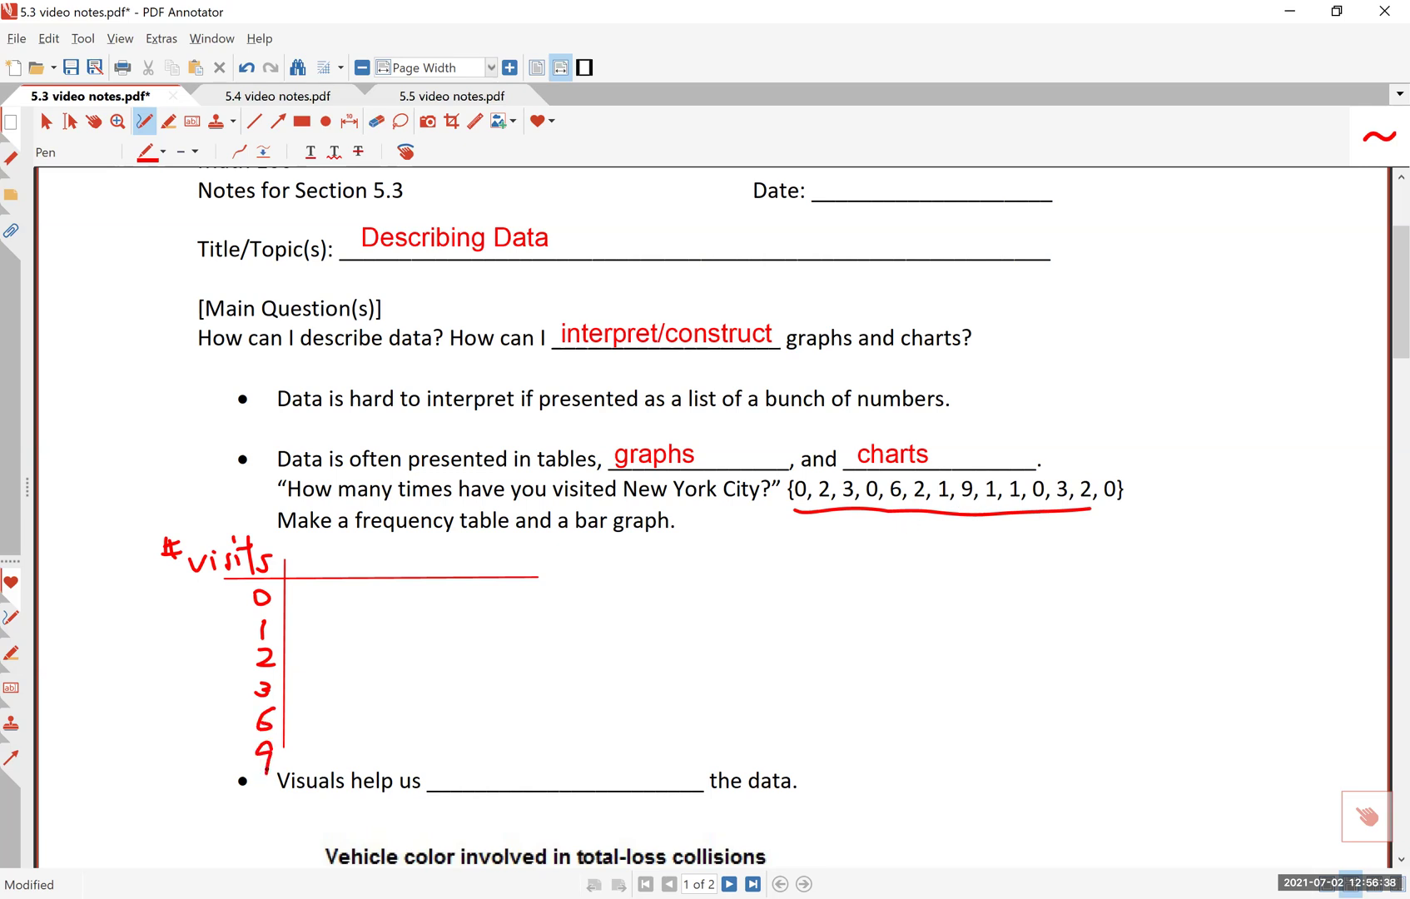
mouse_move(316, 551)
mouse_down()
mouse_move(332, 547)
mouse_move(313, 574)
mouse_up()
mouse_move(335, 572)
mouse_down()
mouse_move(347, 555)
mouse_move(367, 557)
mouse_up()
mouse_move(360, 573)
mouse_down()
mouse_move(376, 558)
mouse_move(379, 582)
mouse_up()
Finish the 'Freq.' heading and begin tallying values while crossing off counted data
click(387, 570)
drag(316, 586, 311, 611)
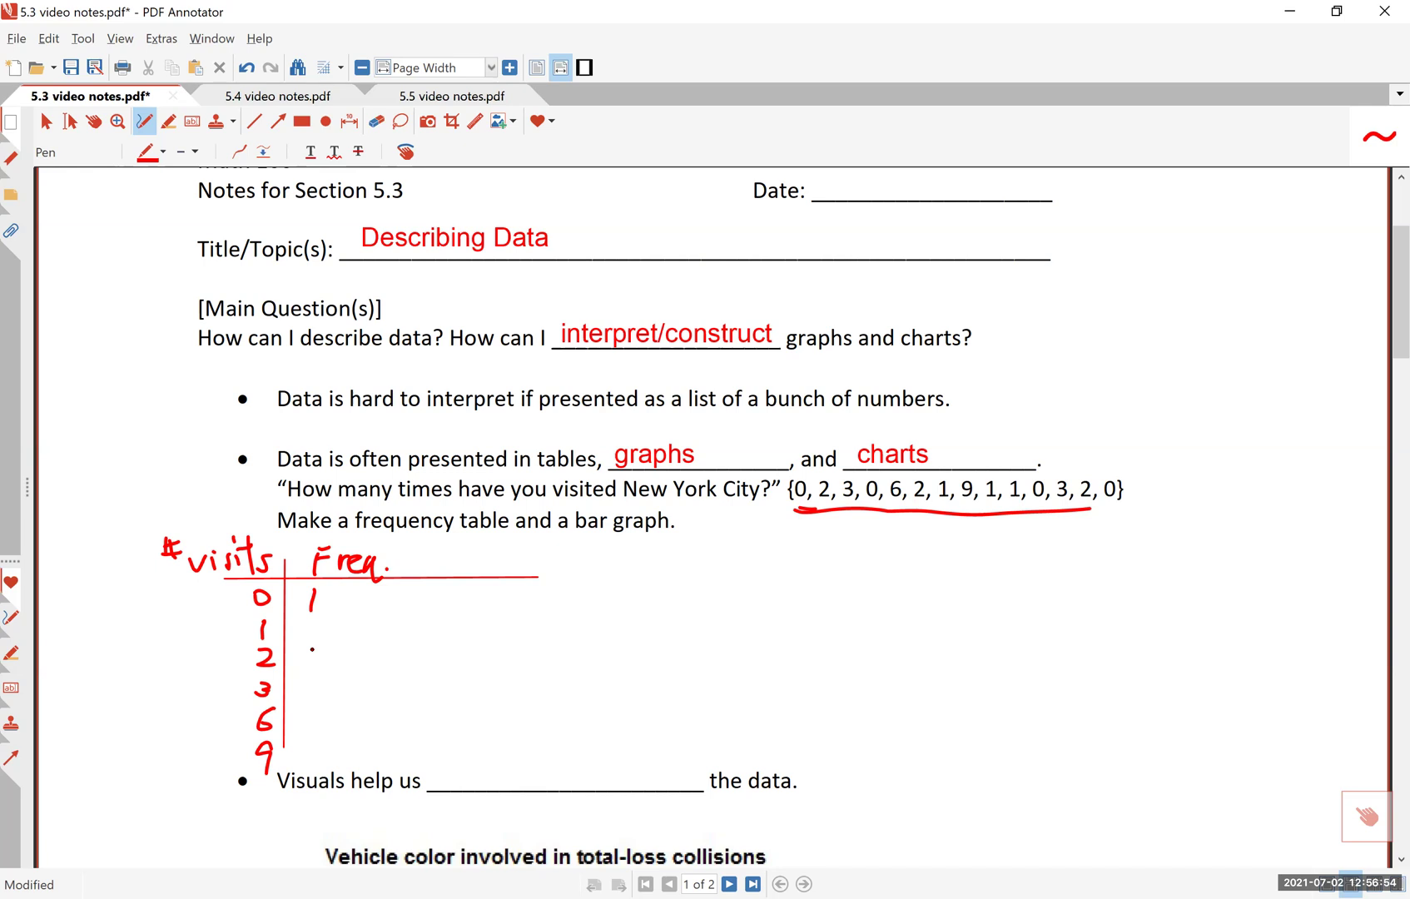
drag(315, 648, 310, 699)
mouse_move(815, 507)
mouse_down()
mouse_move(864, 510)
mouse_move(800, 501)
mouse_up()
drag(336, 595, 327, 616)
mouse_move(815, 479)
mouse_down()
mouse_move(793, 505)
mouse_move(819, 501)
mouse_up()
mouse_move(860, 481)
mouse_down()
mouse_move(841, 501)
mouse_move(862, 502)
mouse_up()
drag(315, 711, 310, 732)
mouse_move(906, 481)
mouse_down()
mouse_move(884, 507)
mouse_move(908, 507)
mouse_up()
drag(324, 648, 319, 670)
drag(952, 475, 928, 511)
drag(309, 624, 305, 643)
drag(984, 476, 957, 504)
Tally the remaining values and cross off the rest of the data set
drag(306, 752, 303, 771)
mouse_move(998, 478)
mouse_down()
mouse_move(979, 507)
mouse_move(1001, 510)
mouse_up()
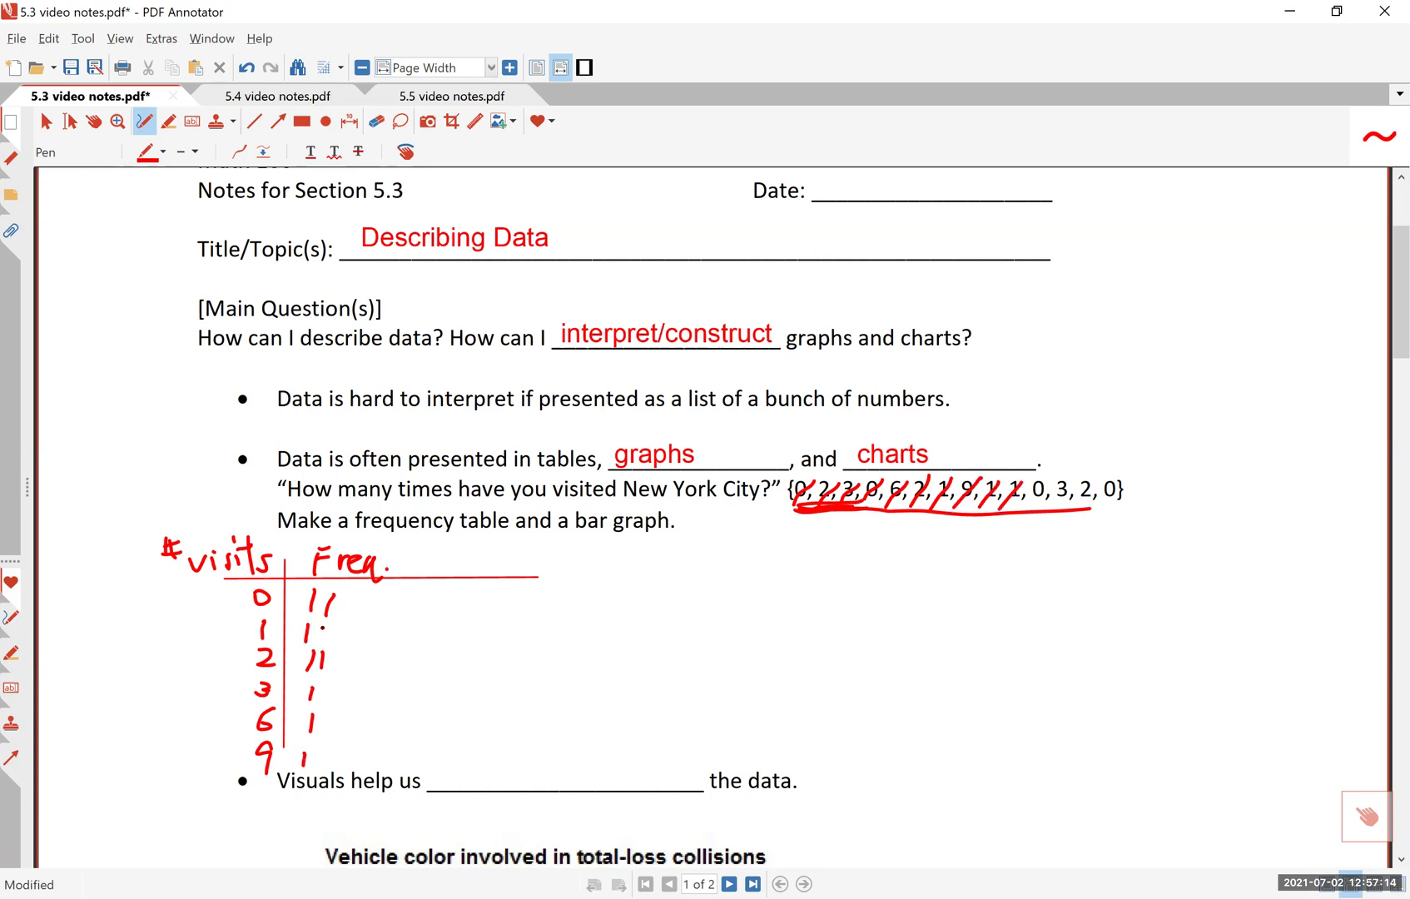
mouse_move(321, 624)
mouse_down()
mouse_move(318, 642)
mouse_move(336, 642)
mouse_up()
drag(1050, 481, 1035, 501)
drag(348, 594, 341, 619)
drag(1077, 471, 1056, 500)
drag(325, 685, 322, 706)
drag(1097, 473, 1065, 509)
drag(337, 651, 334, 671)
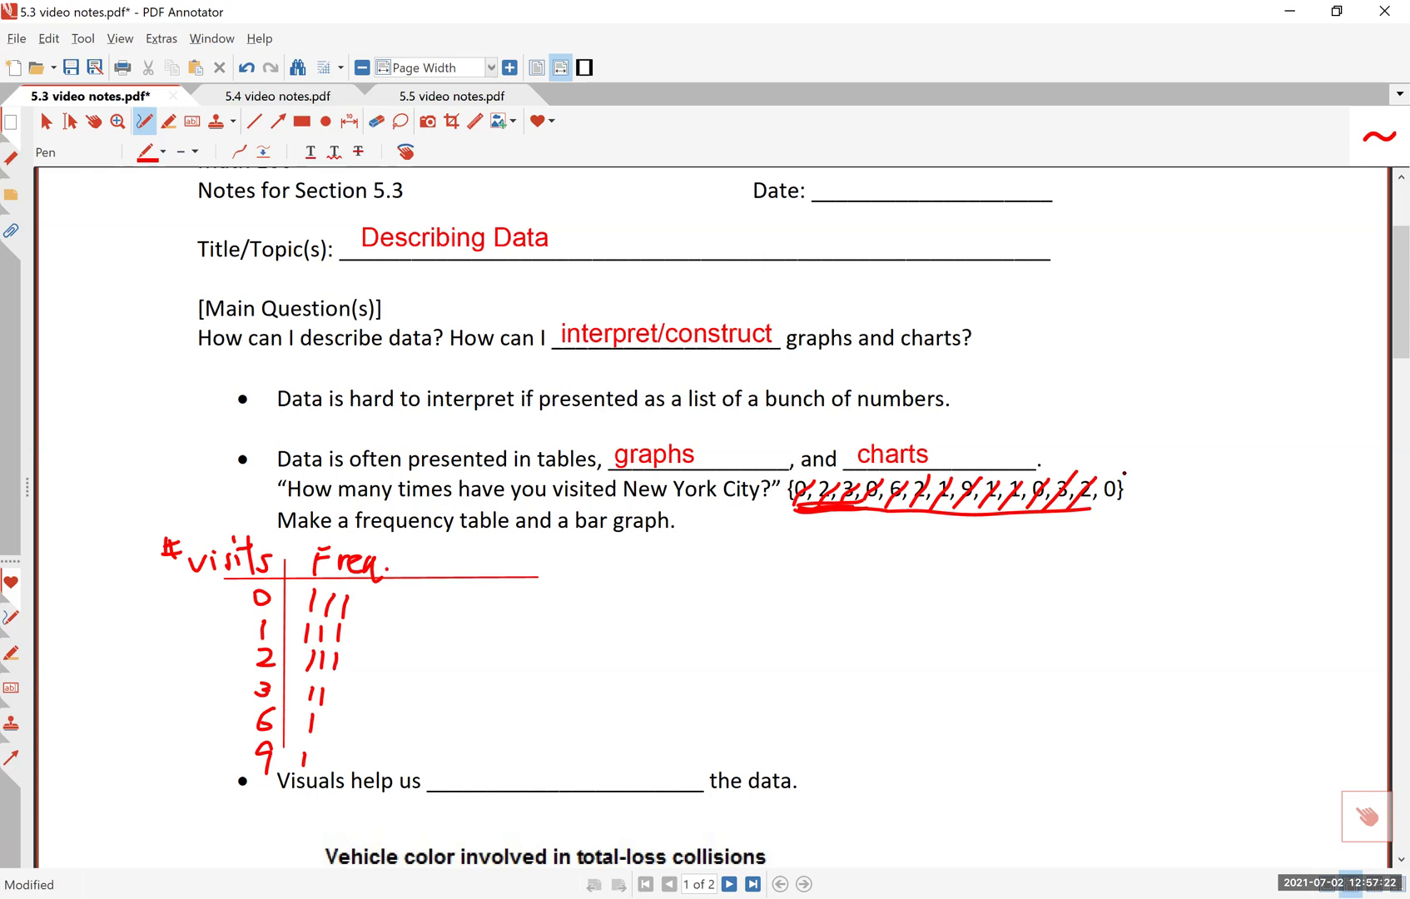
drag(1125, 473, 1090, 510)
Write the frequency counts 4, 3, 3, 2, 1, 1 beside the tallies
drag(405, 585, 419, 600)
mouse_move(412, 591)
mouse_down()
mouse_move(408, 640)
mouse_move(392, 648)
mouse_move(405, 670)
mouse_move(388, 681)
mouse_move(409, 711)
mouse_up()
drag(396, 723, 389, 767)
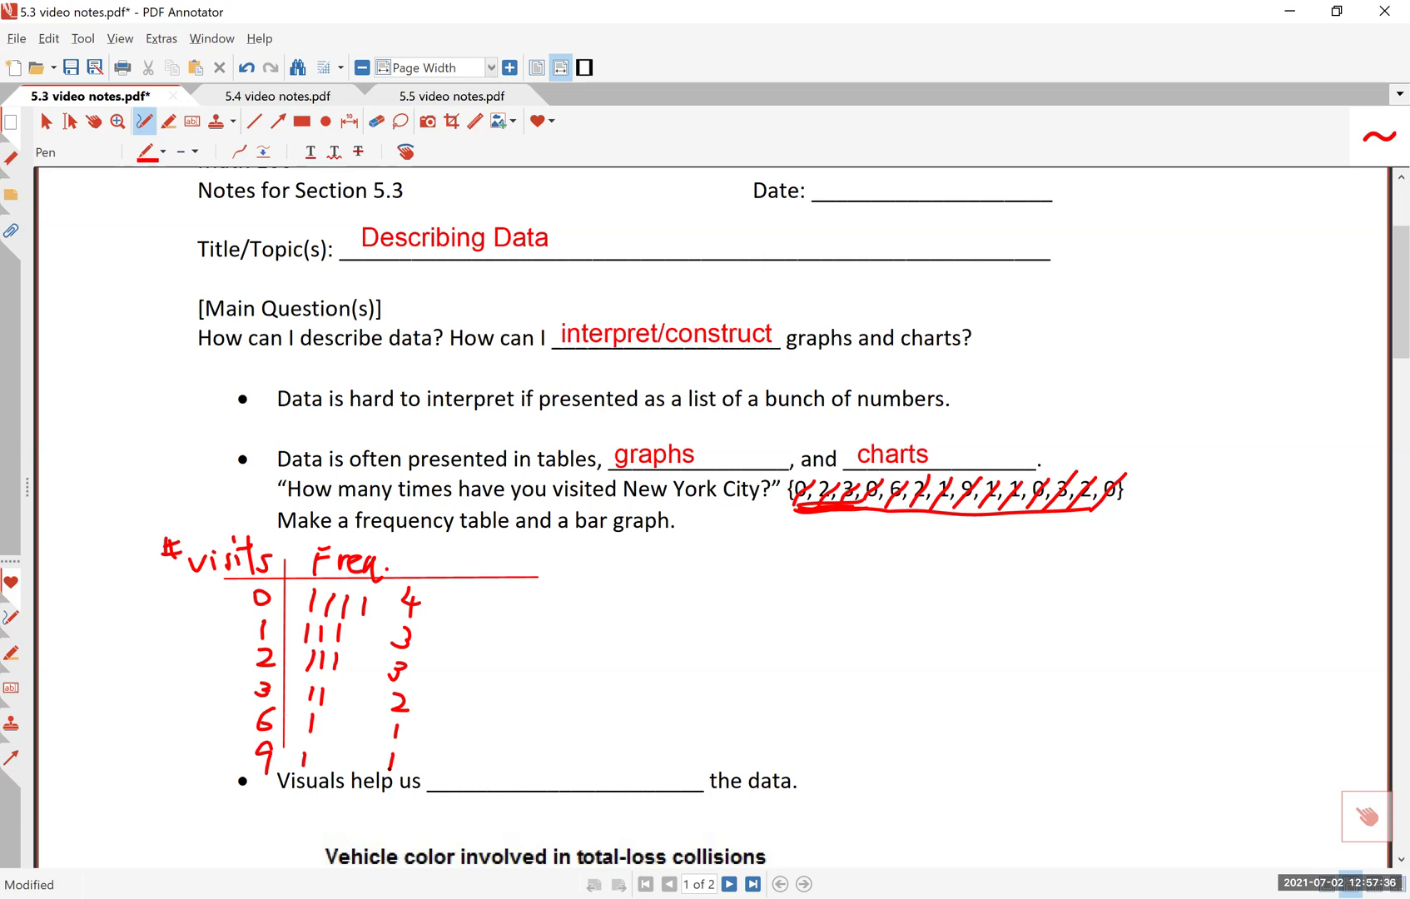
Erase the tally marks plus the data-set underline and slashes, which also removes the graphs/charts answers
mouse_move(333, 597)
mouse_down()
mouse_move(362, 612)
mouse_move(325, 599)
mouse_move(330, 655)
mouse_move(308, 625)
mouse_move(330, 639)
mouse_move(334, 619)
mouse_move(333, 646)
mouse_move(346, 621)
mouse_move(315, 740)
mouse_move(306, 691)
mouse_move(309, 729)
mouse_move(322, 700)
mouse_move(343, 760)
mouse_move(302, 779)
mouse_move(304, 757)
mouse_move(327, 792)
mouse_up()
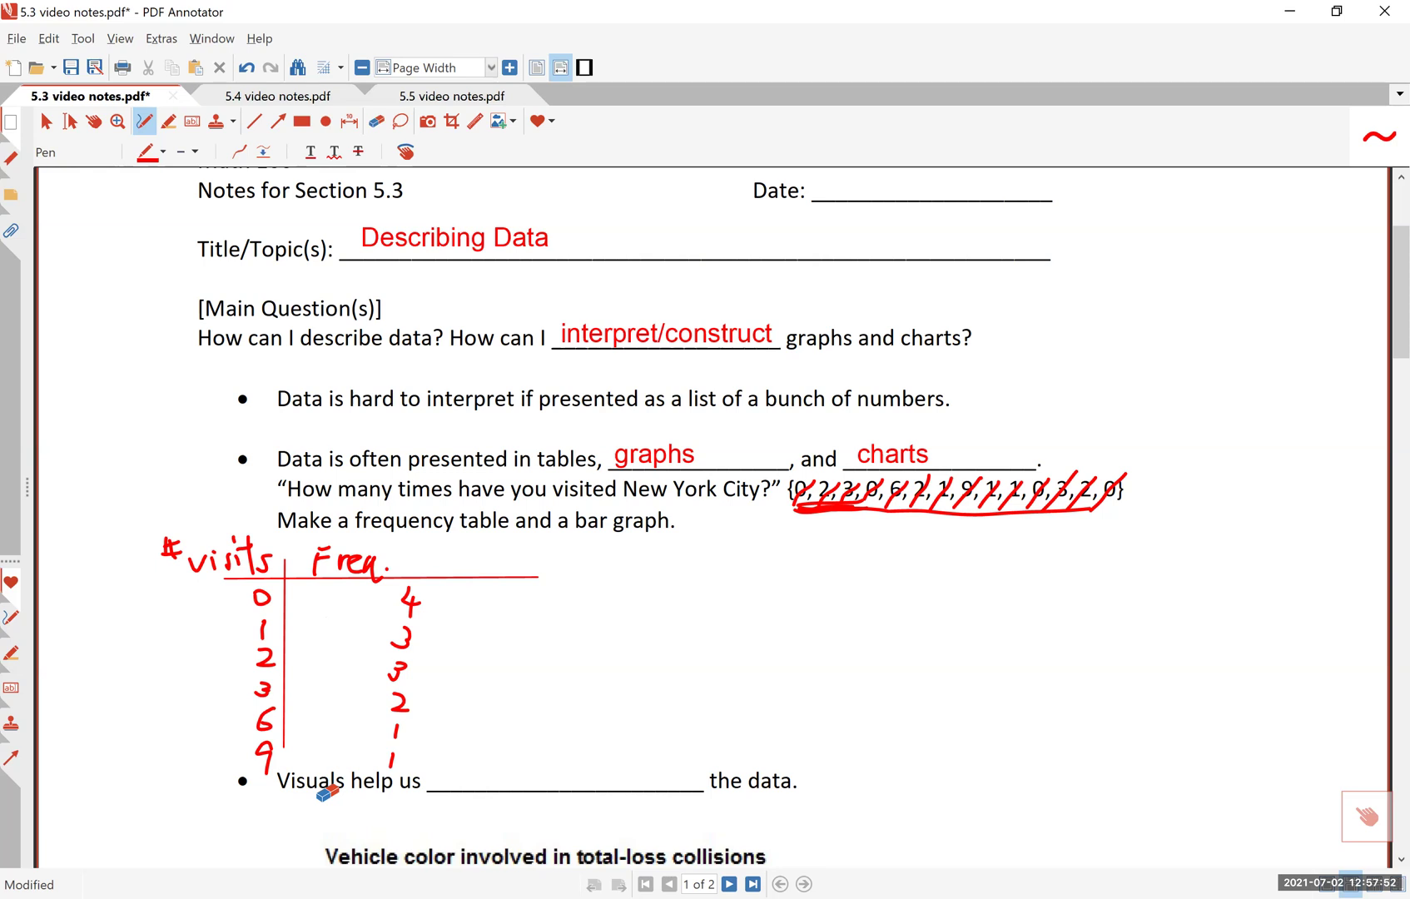
mouse_move(800, 499)
mouse_down()
mouse_move(955, 515)
mouse_move(771, 506)
mouse_move(973, 516)
mouse_move(831, 497)
mouse_move(1050, 492)
mouse_up()
key(Delete)
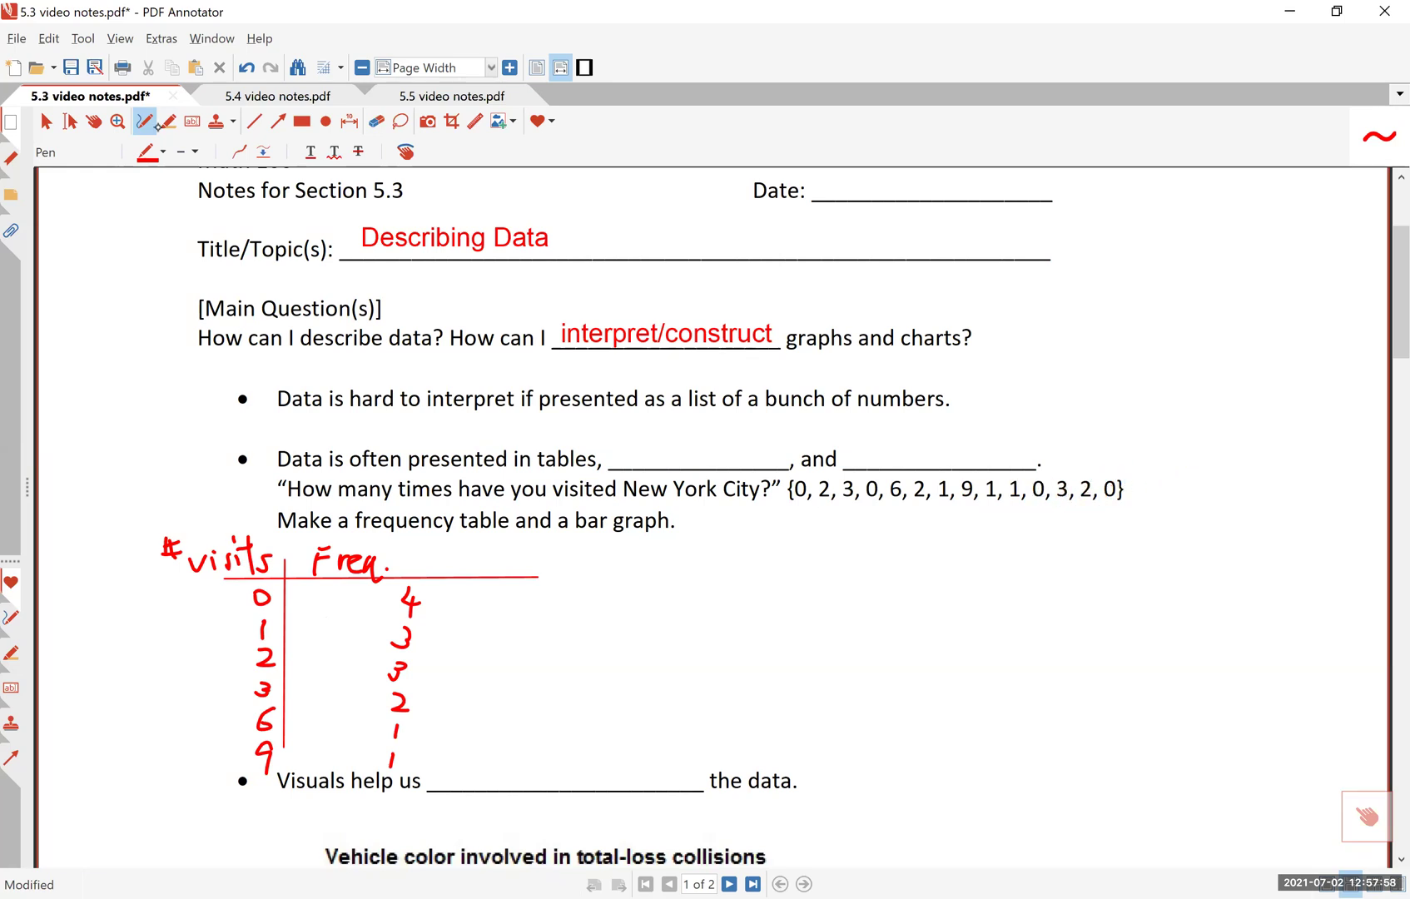
Draw red vertical and horizontal bar-graph axes to the right of the frequency table
click(255, 120)
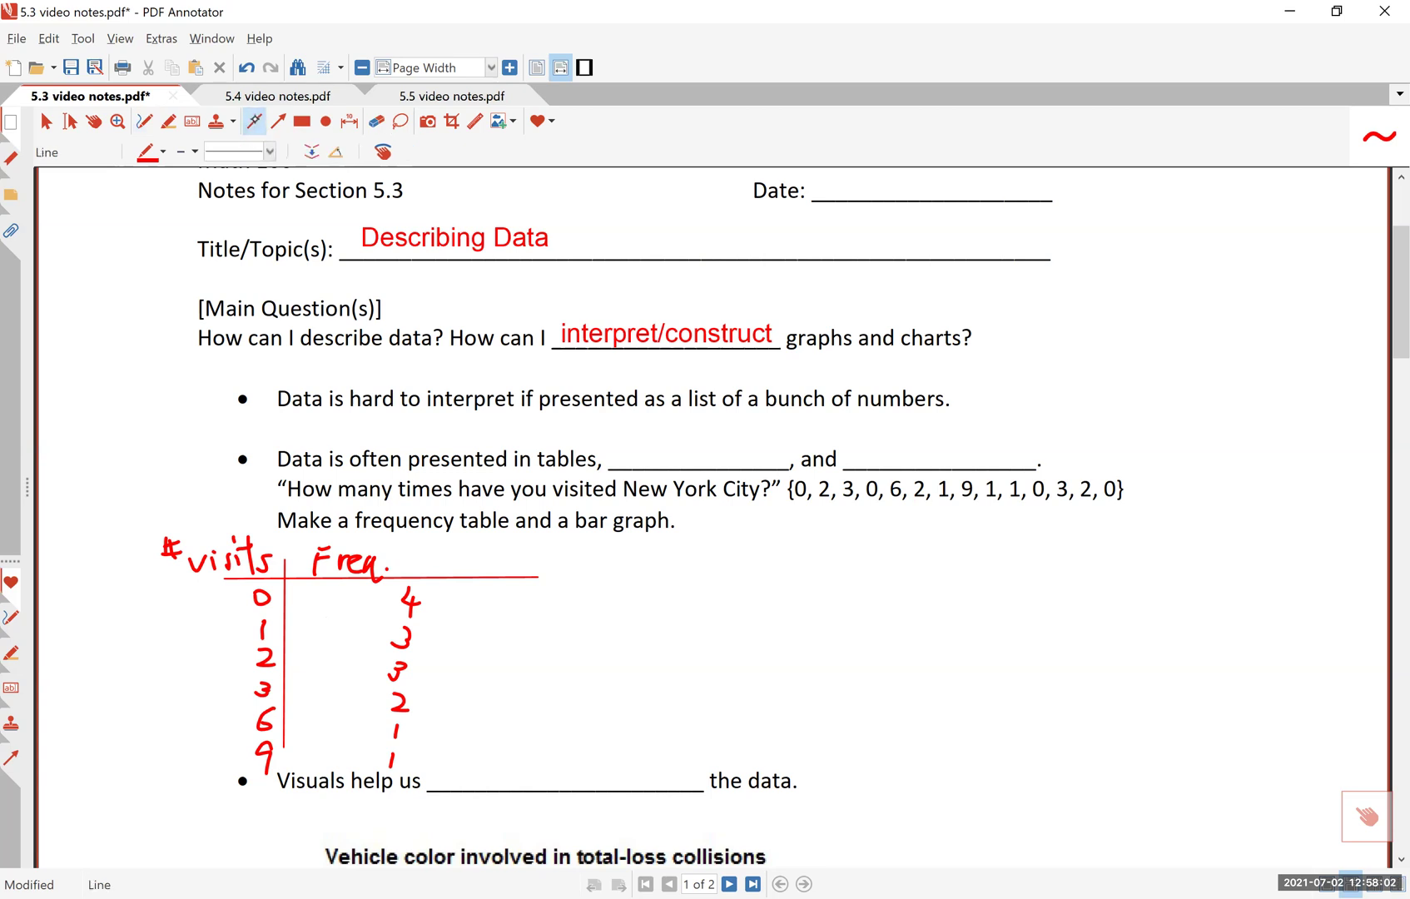
drag(731, 549, 1137, 704)
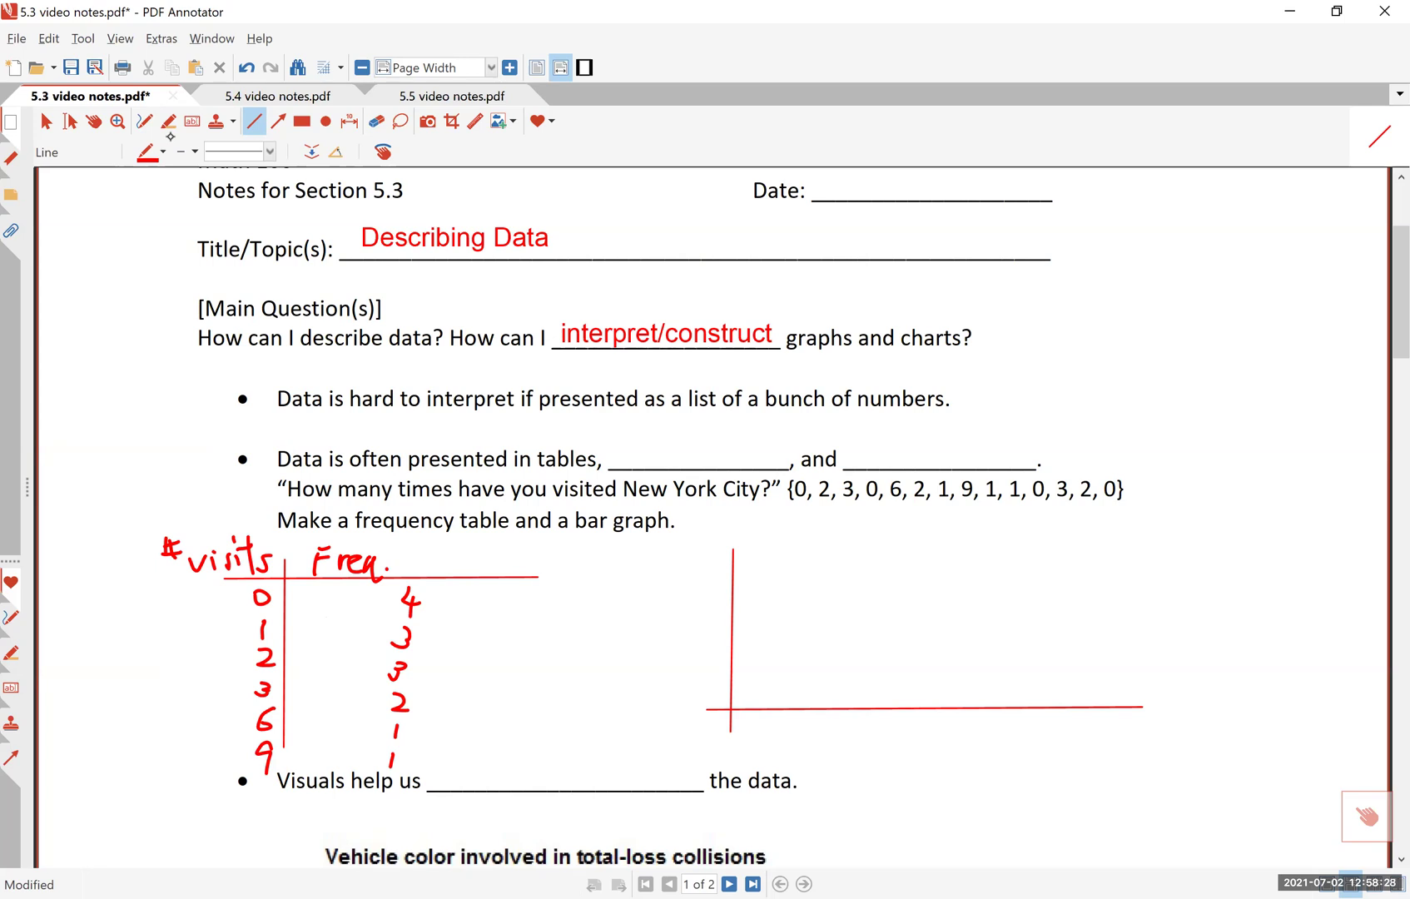
click(144, 121)
click(150, 151)
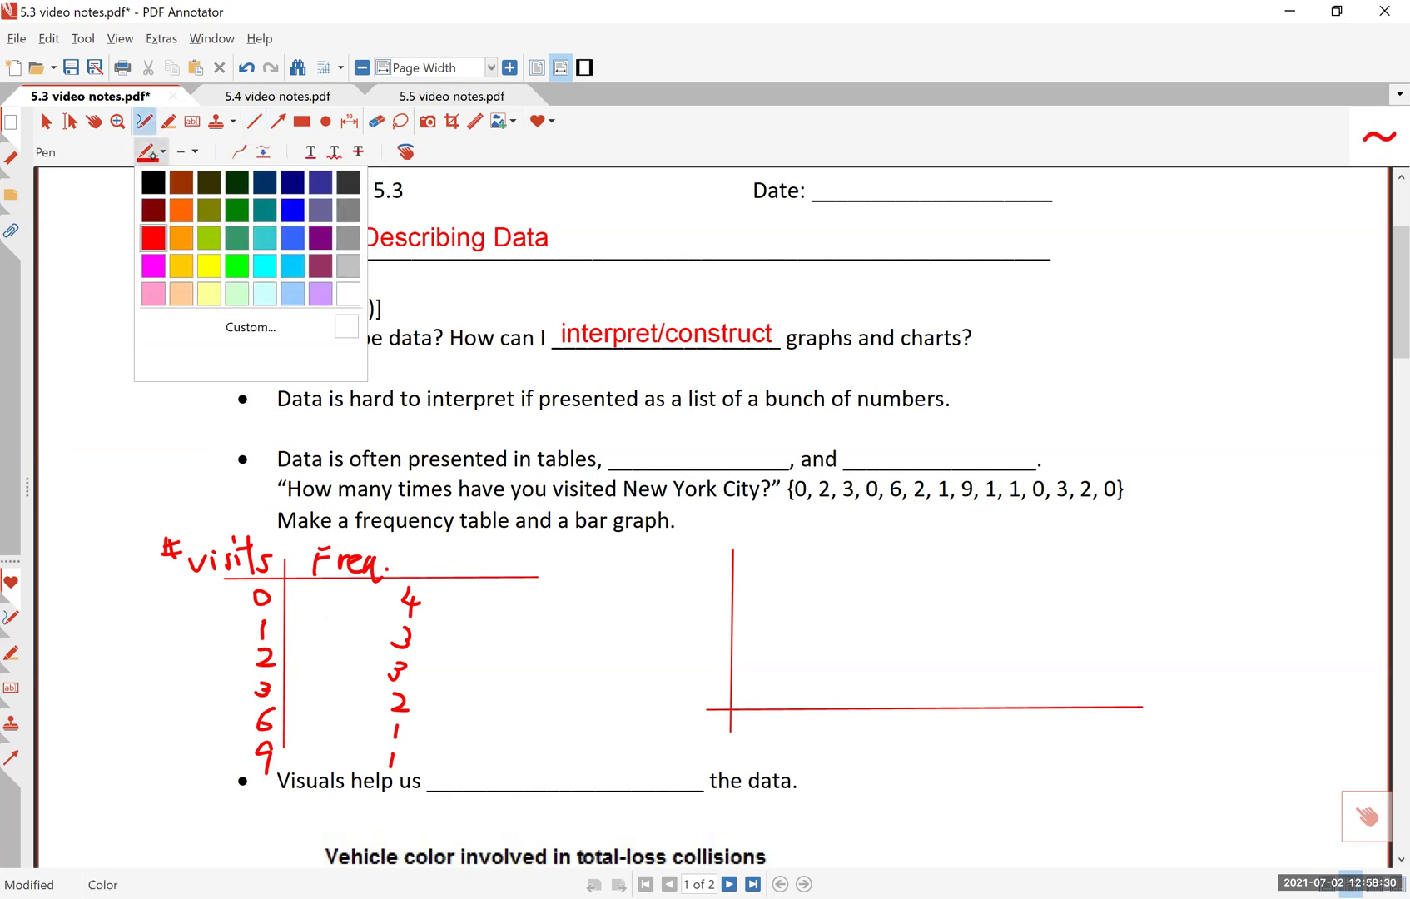
click(150, 152)
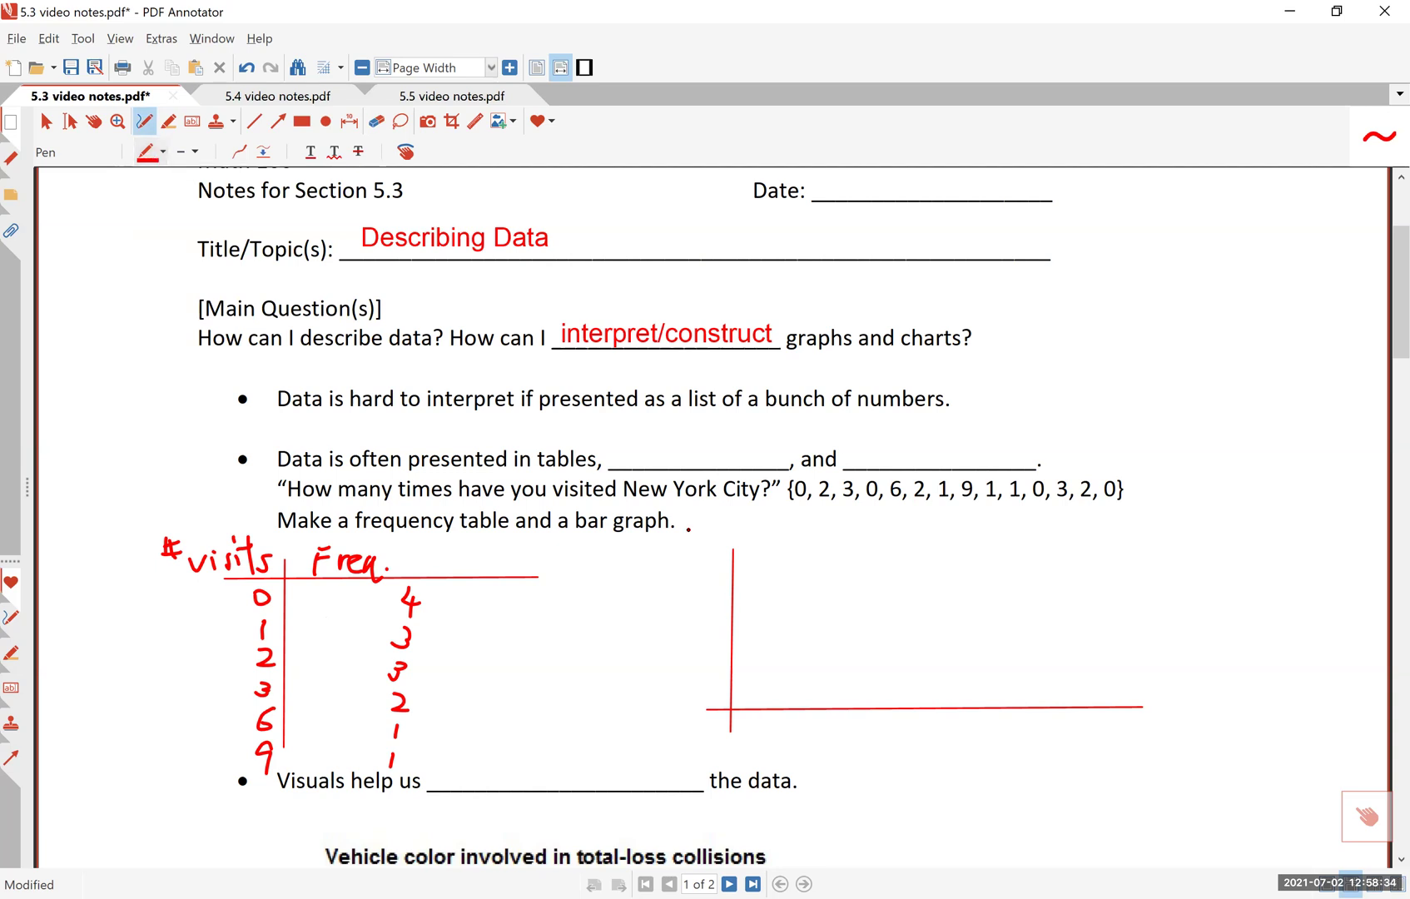
Write 'Freq' beside the bar graph's vertical axis
drag(685, 533, 704, 525)
mouse_move(688, 530)
mouse_down()
mouse_move(687, 553)
mouse_move(706, 534)
mouse_up()
mouse_move(703, 548)
mouse_down()
mouse_move(723, 532)
mouse_move(749, 551)
mouse_up()
click(739, 530)
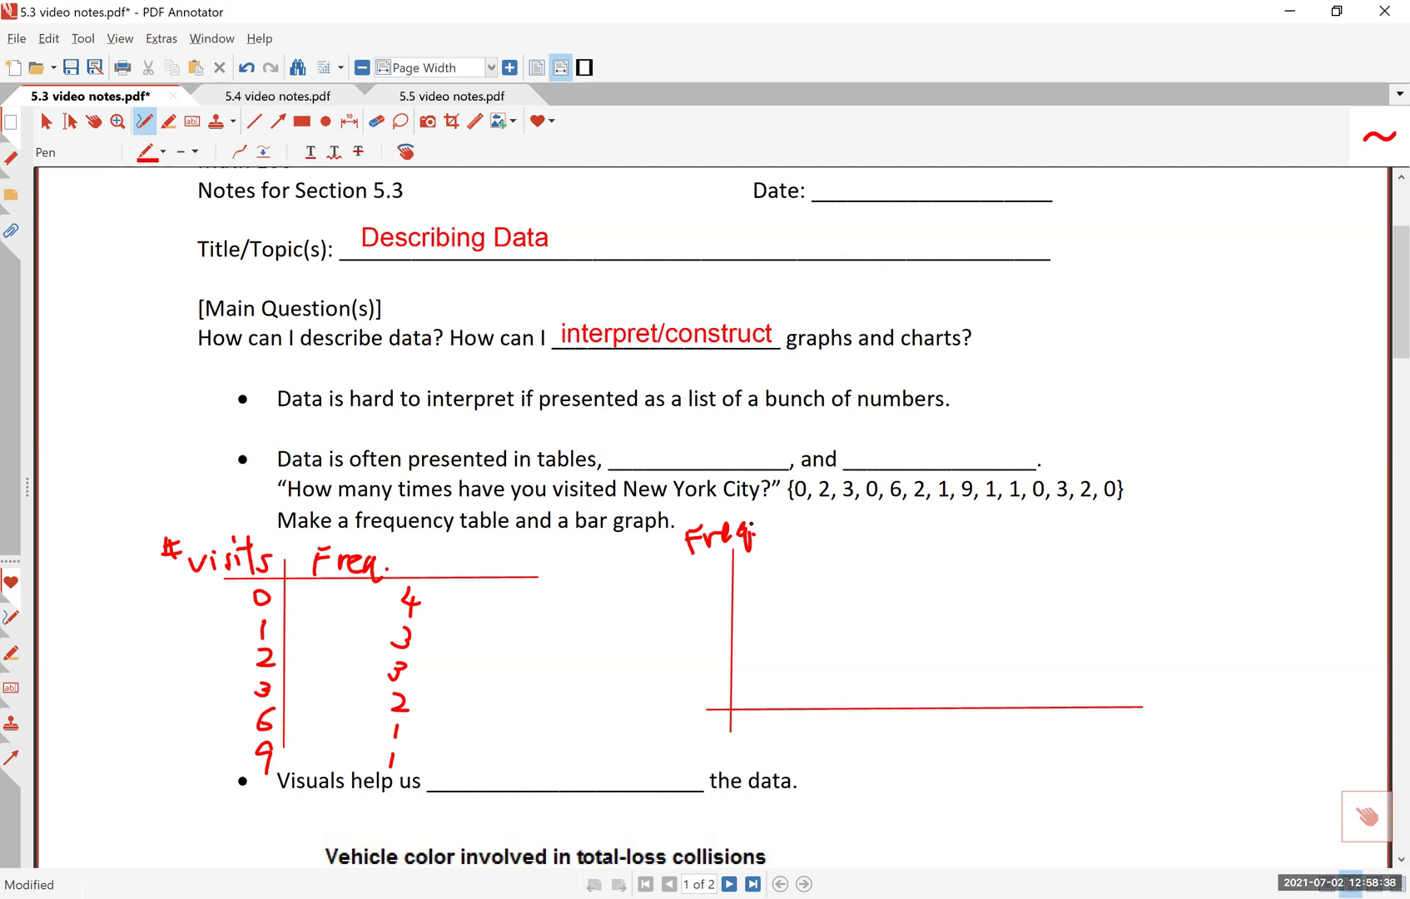
Number the horizontal axis 0 through 9, extending the axis line
mouse_move(767, 728)
mouse_down()
mouse_move(814, 739)
mouse_move(910, 726)
mouse_move(899, 739)
mouse_move(969, 725)
mouse_up()
mouse_move(962, 723)
mouse_down()
mouse_move(960, 745)
mouse_move(1016, 716)
mouse_up()
drag(996, 724, 994, 741)
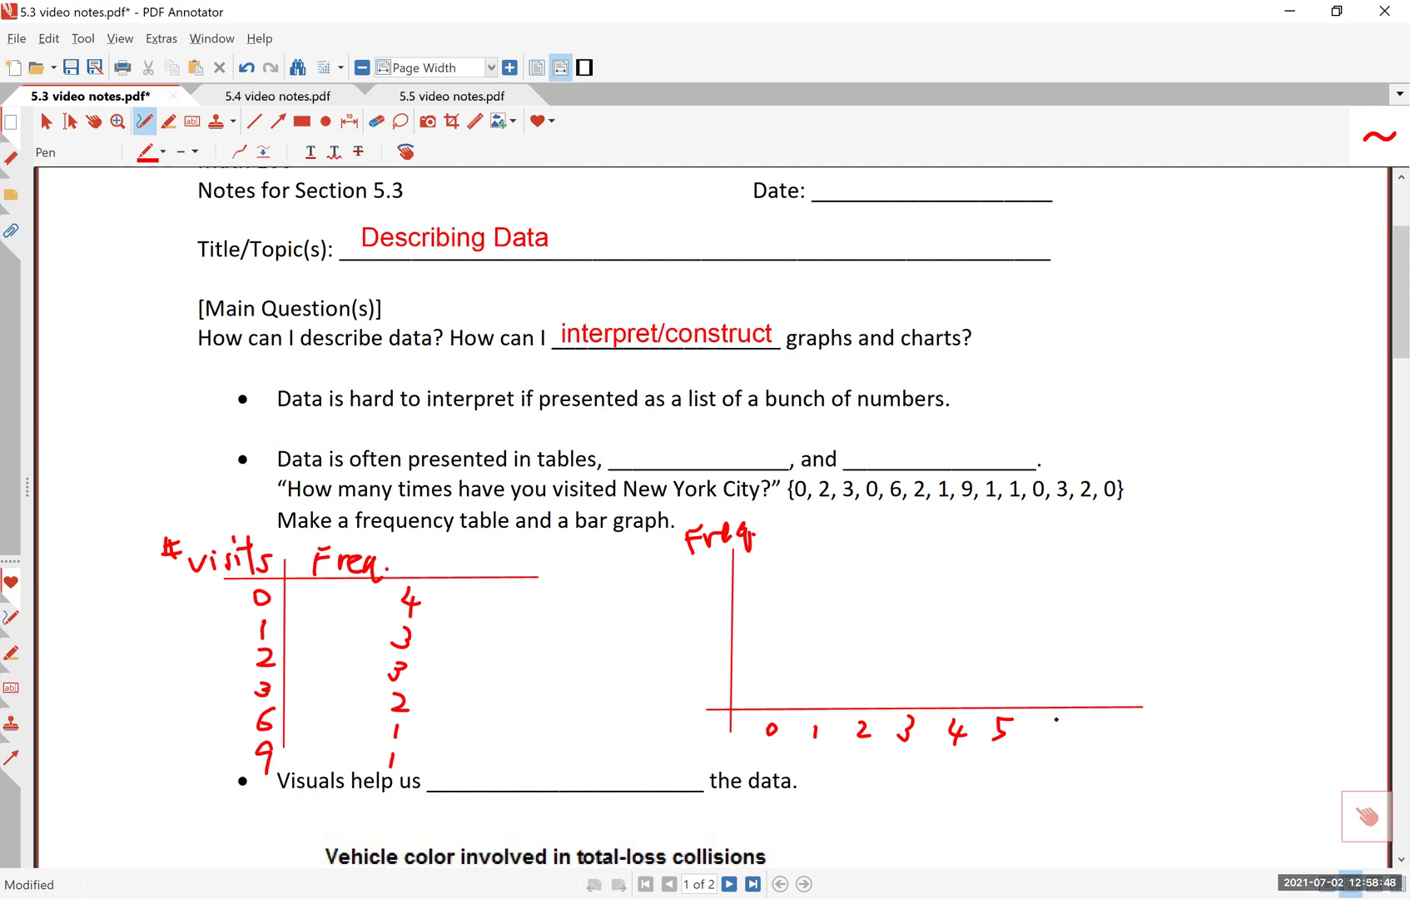
mouse_move(1059, 716)
mouse_down()
mouse_move(1051, 734)
mouse_move(1102, 740)
mouse_move(1137, 732)
mouse_move(1143, 714)
mouse_move(1191, 751)
mouse_up()
drag(1135, 709, 1223, 706)
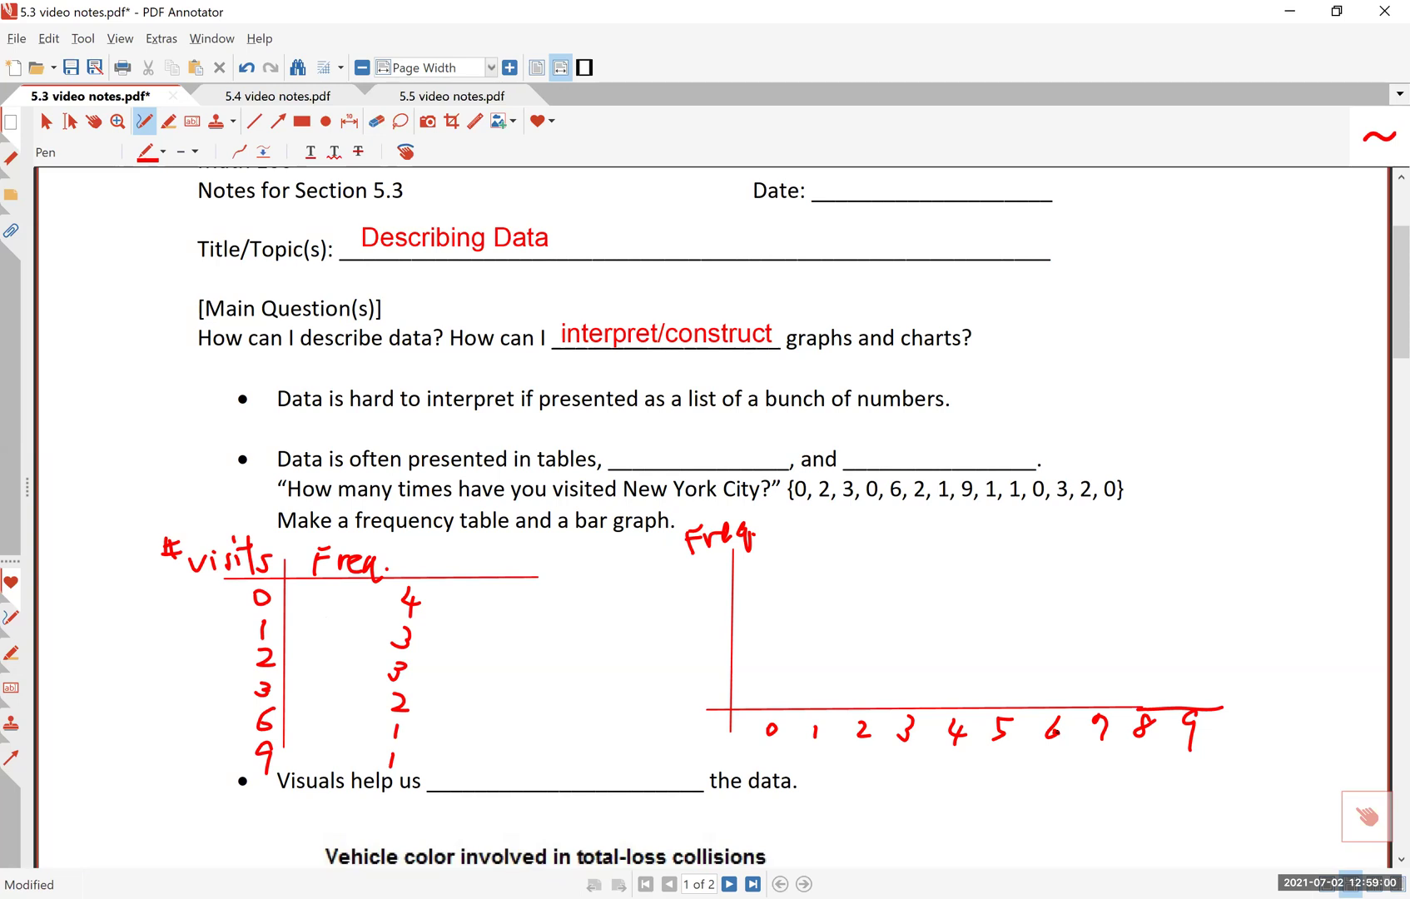
Add tick marks and number labels on the Freq axis and draw bars for 0, 1 and 2 visits
drag(723, 686, 739, 685)
mouse_move(724, 653)
mouse_down()
mouse_move(730, 595)
mouse_move(746, 586)
mouse_move(702, 573)
mouse_move(717, 589)
mouse_move(703, 597)
mouse_move(756, 616)
mouse_move(752, 707)
mouse_up()
mouse_move(760, 597)
mouse_down()
mouse_move(778, 621)
mouse_move(776, 709)
mouse_up()
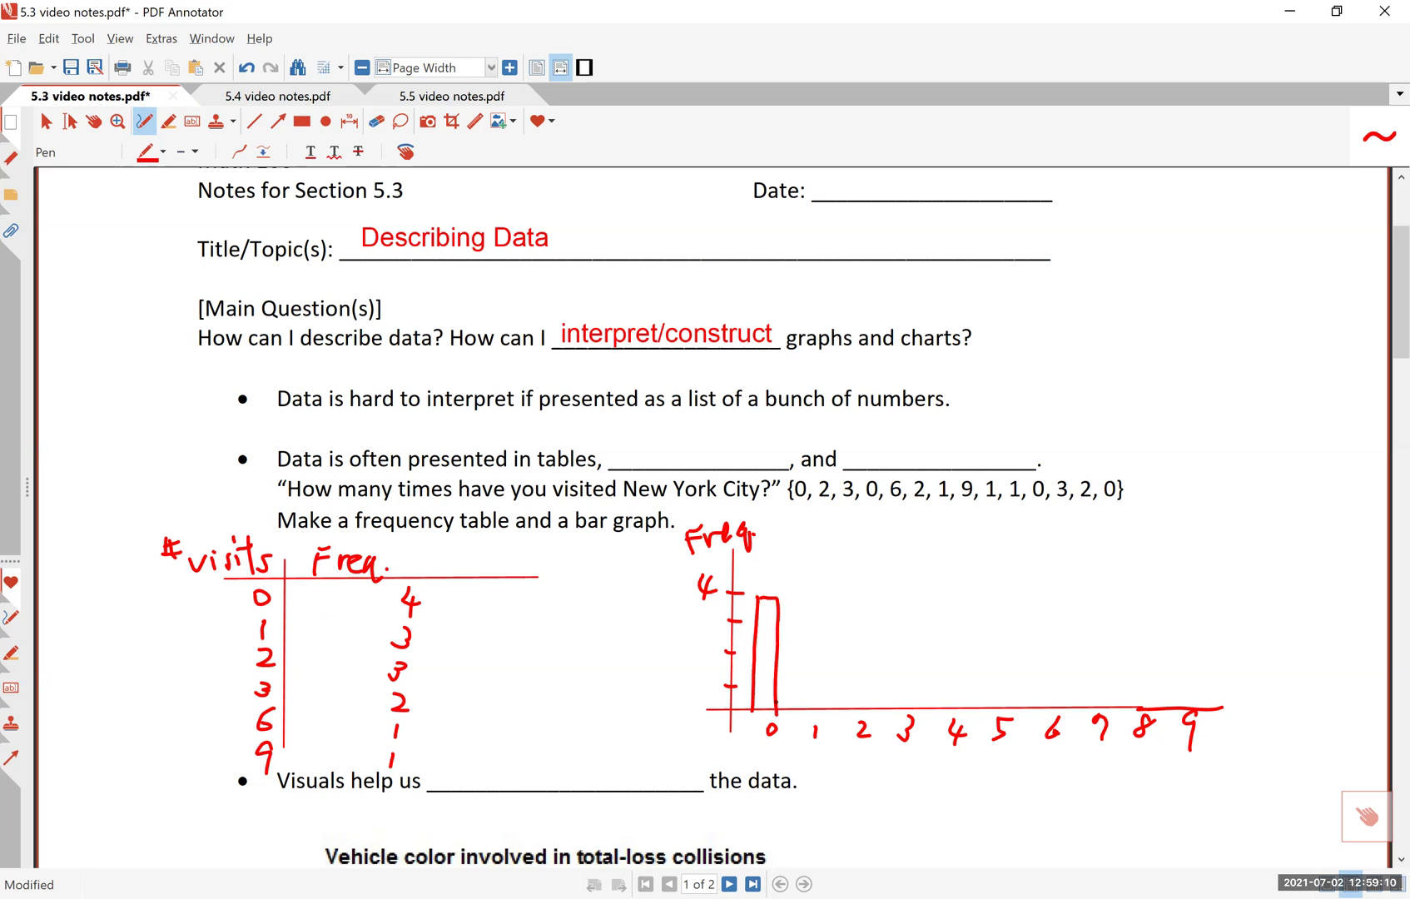
drag(804, 621, 802, 709)
mouse_move(816, 620)
mouse_down()
mouse_move(822, 710)
mouse_move(845, 669)
mouse_move(847, 709)
mouse_move(870, 622)
mouse_move(870, 704)
mouse_up()
drag(702, 614, 704, 630)
drag(702, 643, 716, 655)
drag(702, 678, 701, 697)
click(701, 703)
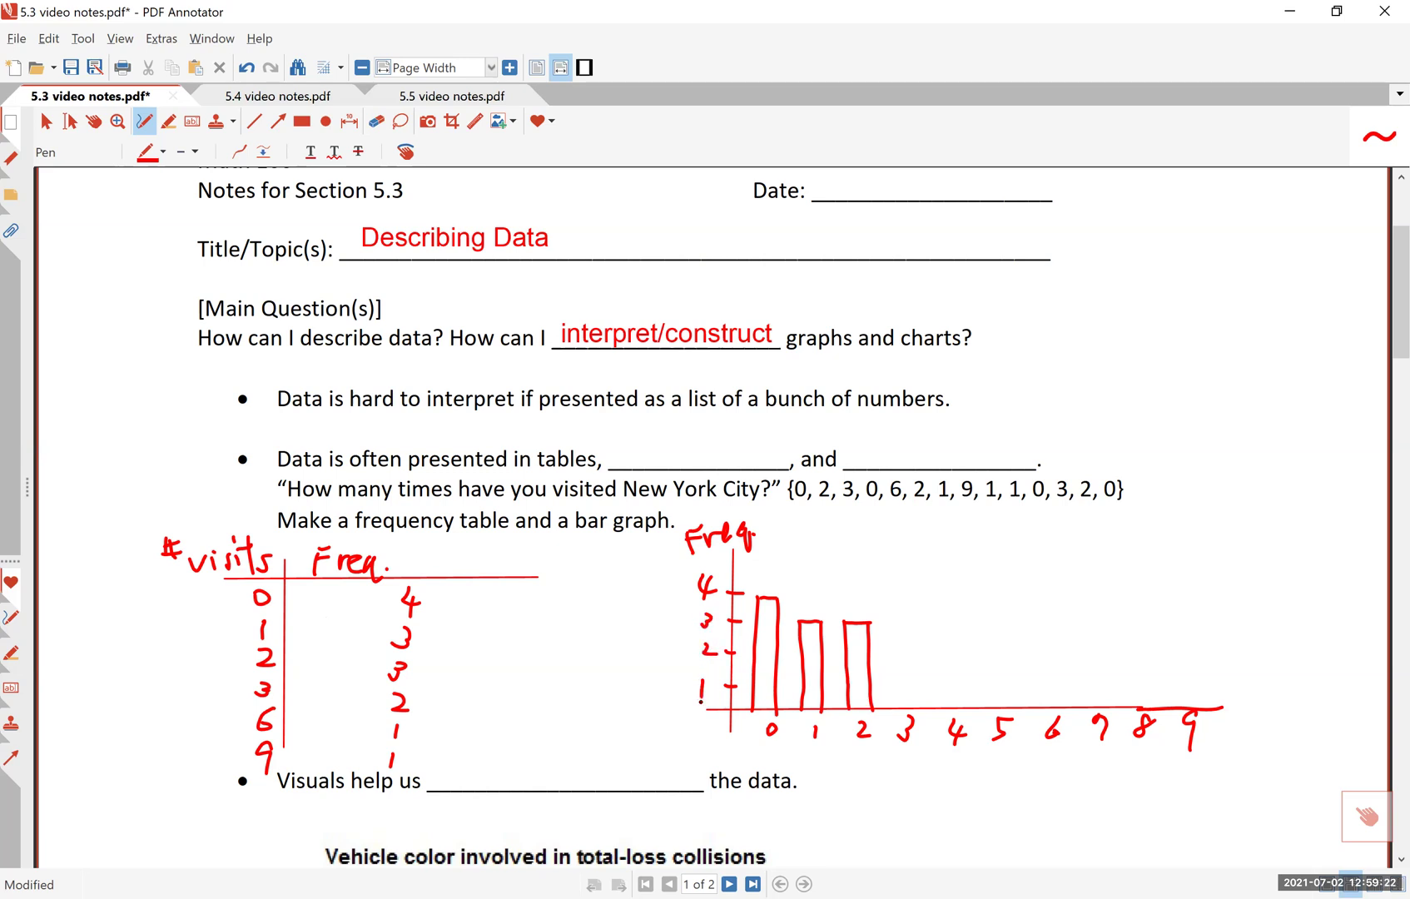
Mark table rows 0–3 as graphed and draw the bars above 3, 6 and 9
mouse_move(301, 614)
mouse_down()
mouse_move(377, 606)
mouse_move(379, 631)
mouse_up()
mouse_move(312, 668)
mouse_down()
mouse_move(362, 668)
mouse_move(381, 701)
mouse_up()
mouse_move(901, 664)
mouse_down()
mouse_move(900, 709)
mouse_move(918, 663)
mouse_move(919, 709)
mouse_up()
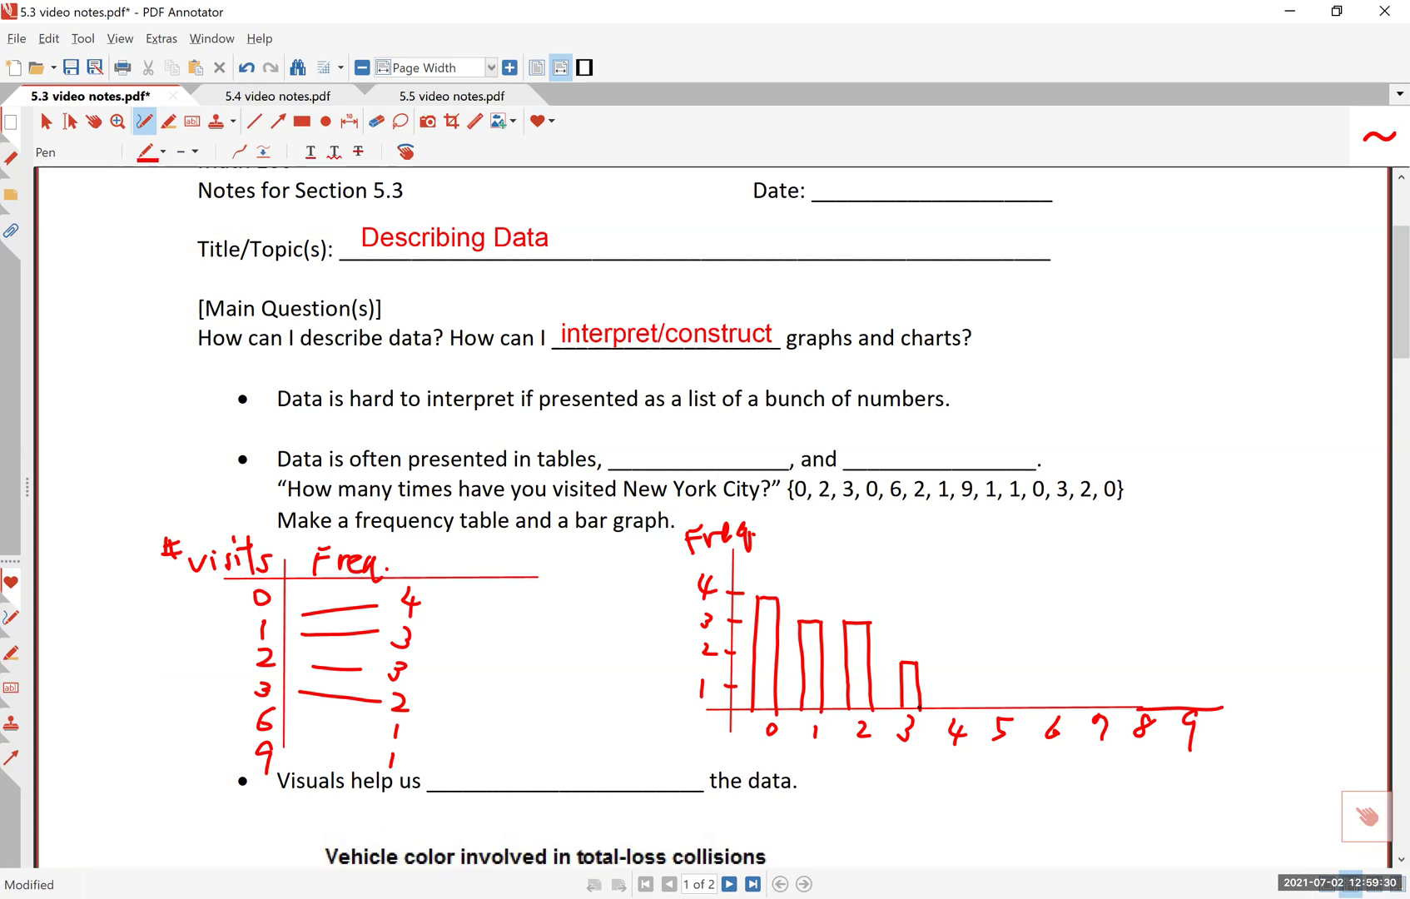
mouse_move(1038, 685)
mouse_down()
mouse_move(1038, 708)
mouse_move(1065, 708)
mouse_up()
mouse_move(1174, 689)
mouse_down()
mouse_move(1176, 707)
mouse_move(1200, 687)
mouse_move(1200, 708)
mouse_up()
Handwrite the label 'bar graph' above the graph
mouse_move(1060, 546)
mouse_down()
mouse_move(1064, 582)
mouse_move(1147, 568)
mouse_move(1135, 599)
mouse_move(1173, 561)
mouse_up()
drag(1192, 562, 1194, 581)
mouse_move(1199, 560)
mouse_down()
mouse_move(1201, 599)
mouse_move(1204, 580)
mouse_up()
mouse_move(1231, 541)
mouse_down()
mouse_move(1226, 581)
mouse_move(1244, 583)
mouse_up()
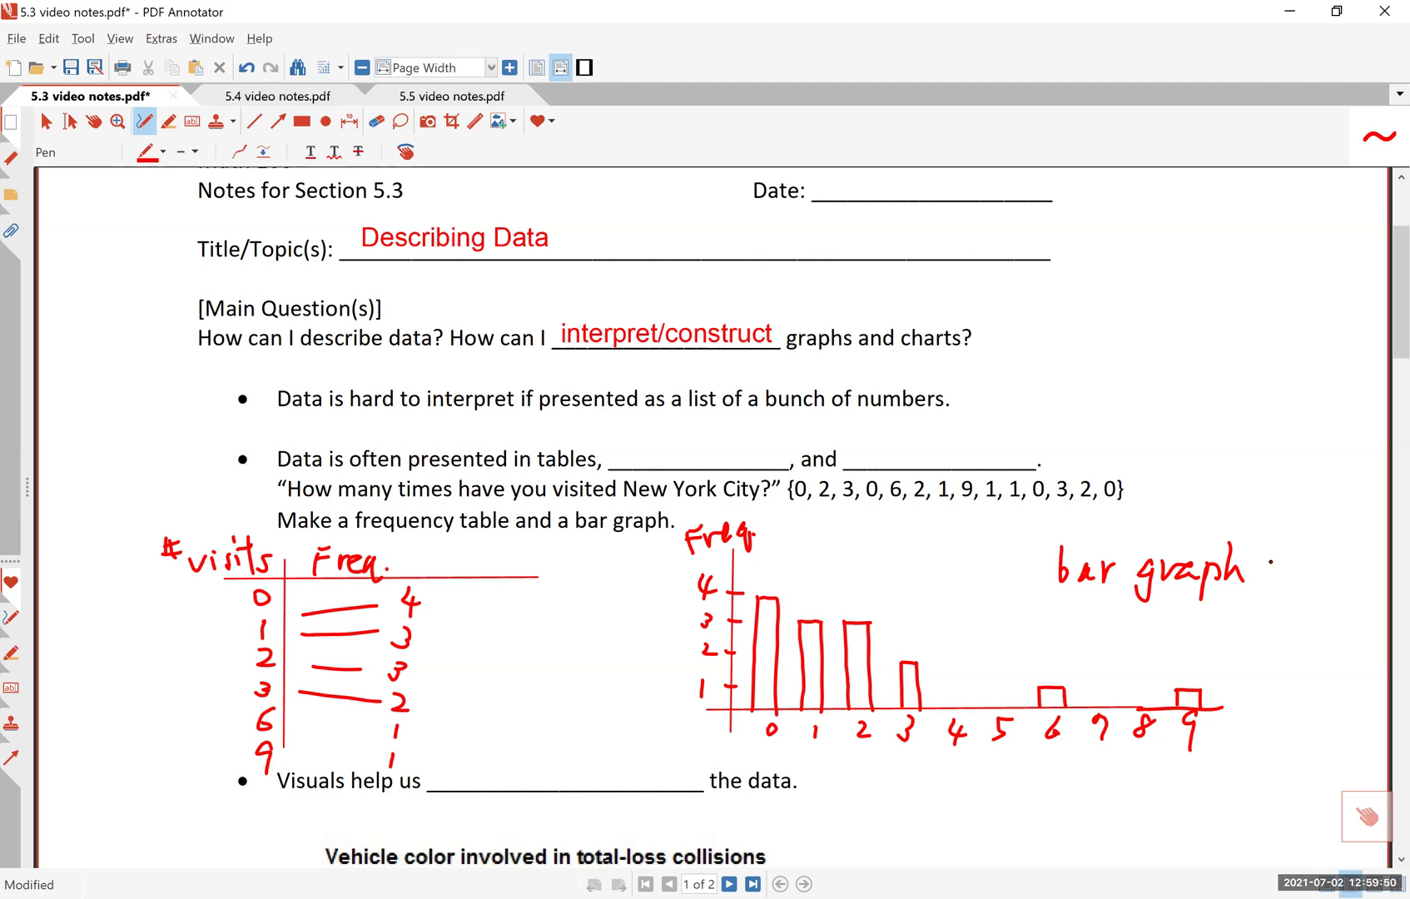
Handwrite 'interpret (understand)' in the blank after 'Visuals help us'
scroll(1270, 562, down, 2)
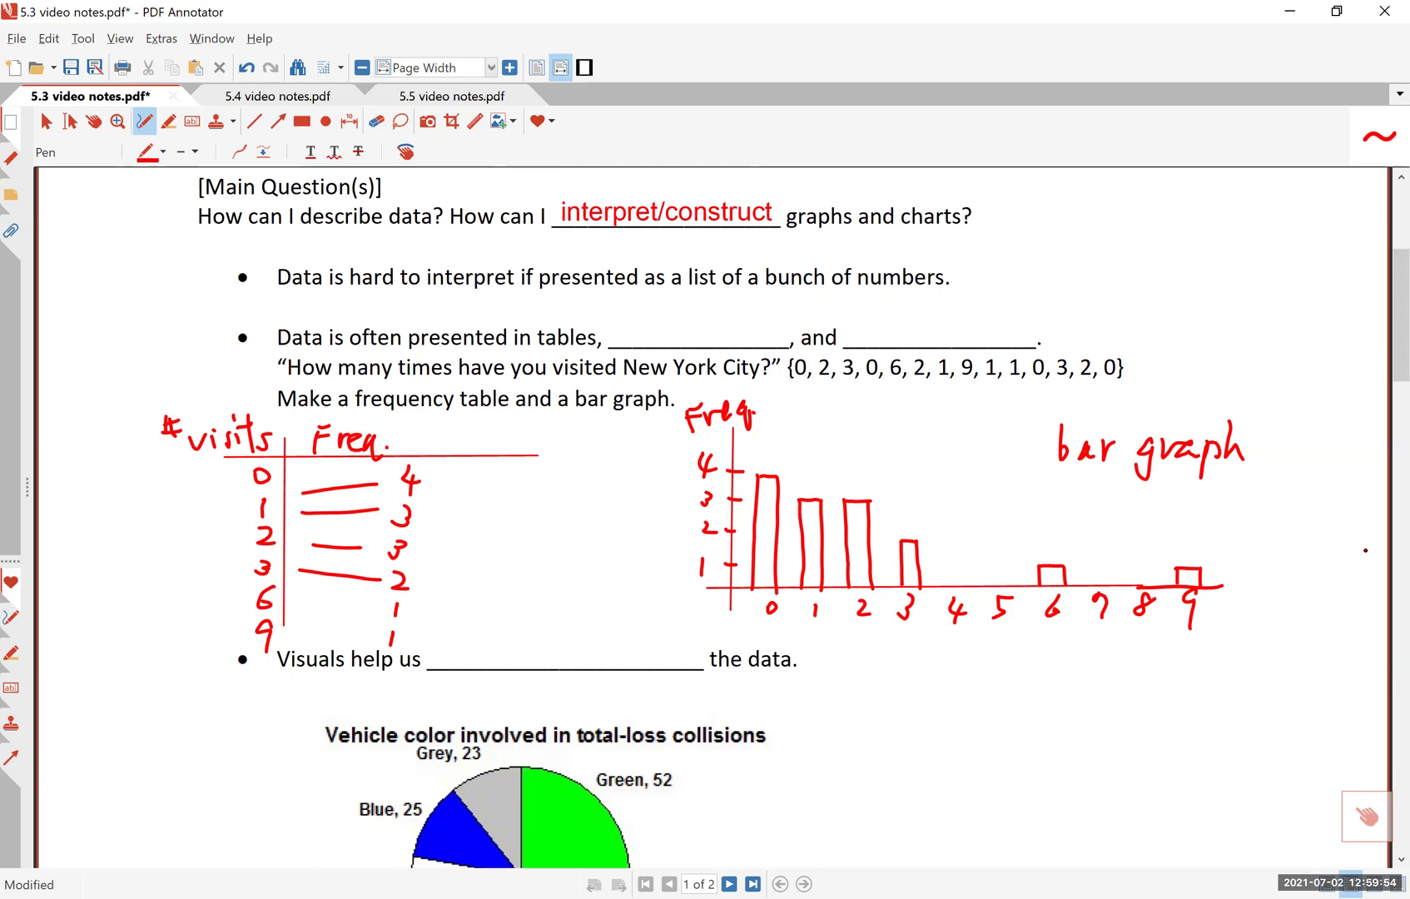
drag(449, 651, 451, 666)
mouse_move(456, 666)
mouse_down()
mouse_move(466, 649)
mouse_move(480, 664)
mouse_up()
mouse_move(487, 636)
mouse_down()
mouse_move(489, 663)
mouse_move(498, 644)
mouse_up()
mouse_move(500, 656)
mouse_down()
mouse_move(535, 646)
mouse_move(546, 689)
mouse_up()
drag(546, 658, 550, 667)
mouse_move(566, 643)
mouse_down()
mouse_move(569, 659)
mouse_move(582, 646)
mouse_up()
drag(585, 653, 605, 668)
drag(590, 642, 617, 637)
mouse_move(497, 690)
mouse_down()
mouse_move(497, 703)
mouse_move(526, 704)
mouse_move(553, 681)
mouse_move(596, 703)
mouse_move(631, 684)
mouse_move(645, 703)
mouse_move(695, 688)
mouse_move(702, 713)
mouse_up()
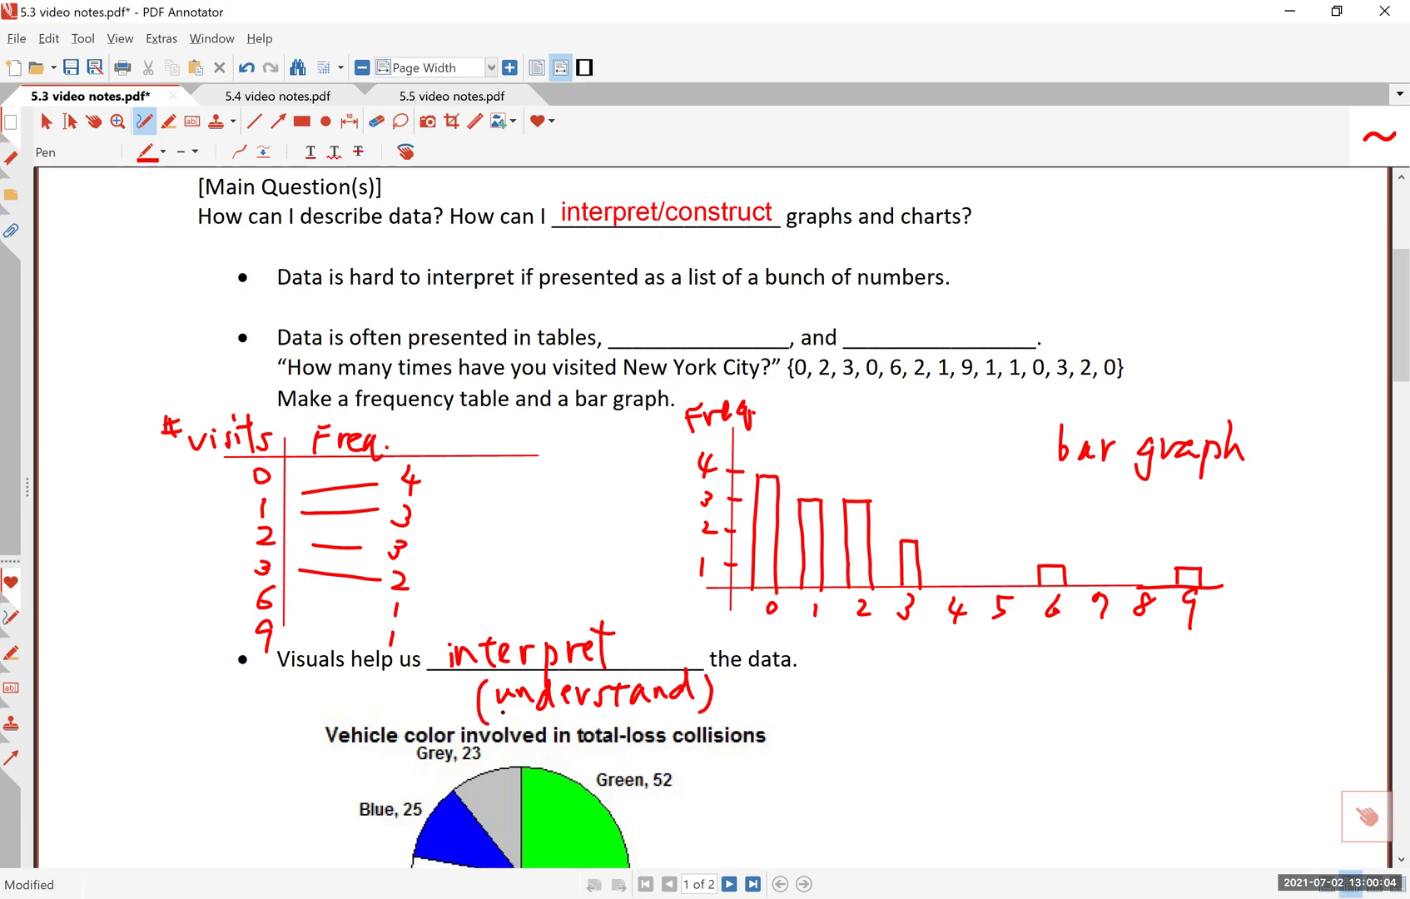
scroll(1257, 523, down, 5)
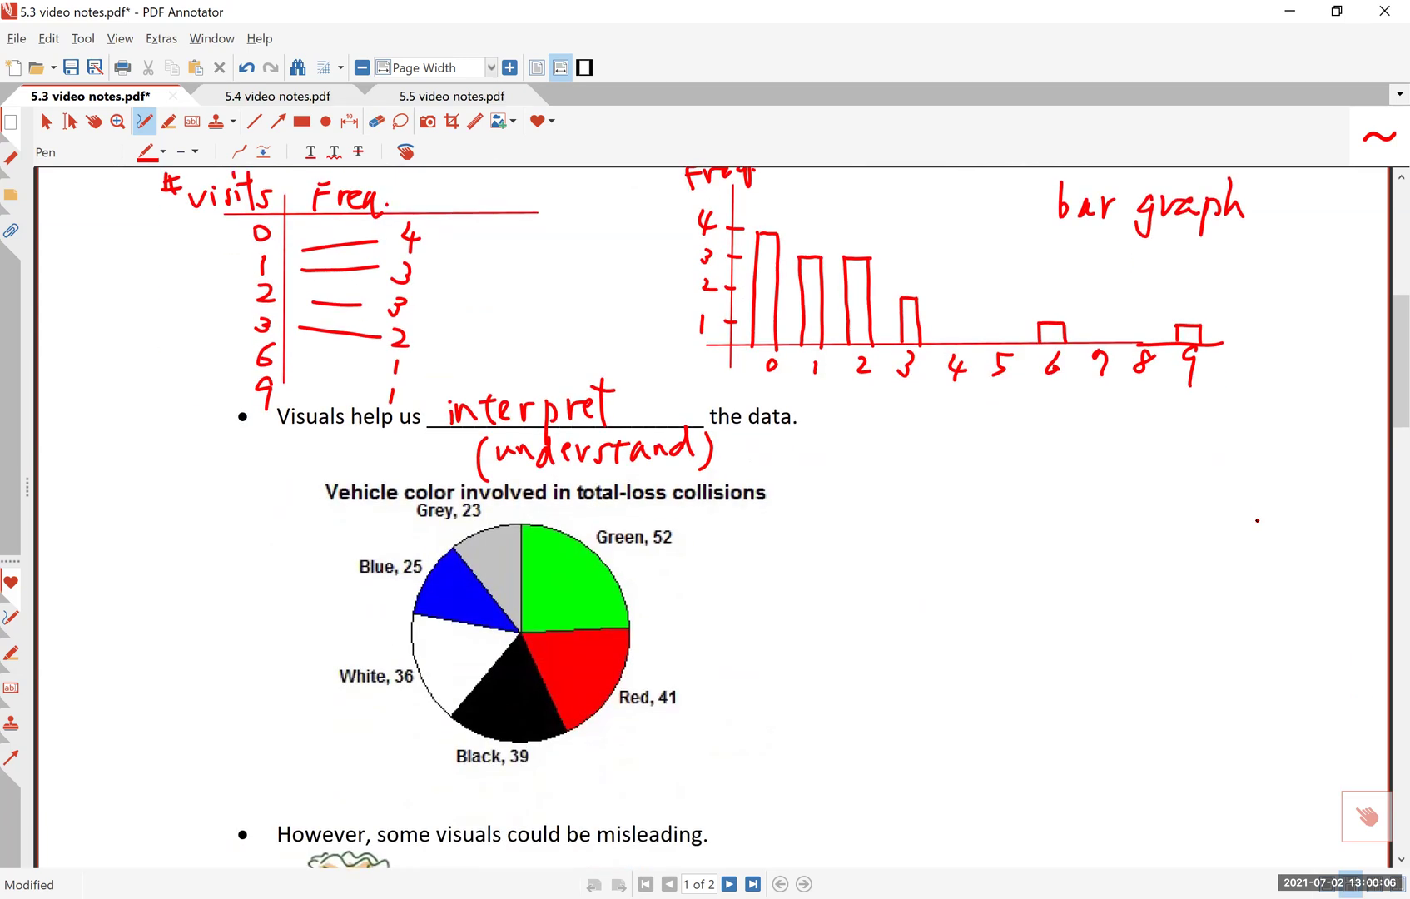
scroll(1134, 578, down, 2)
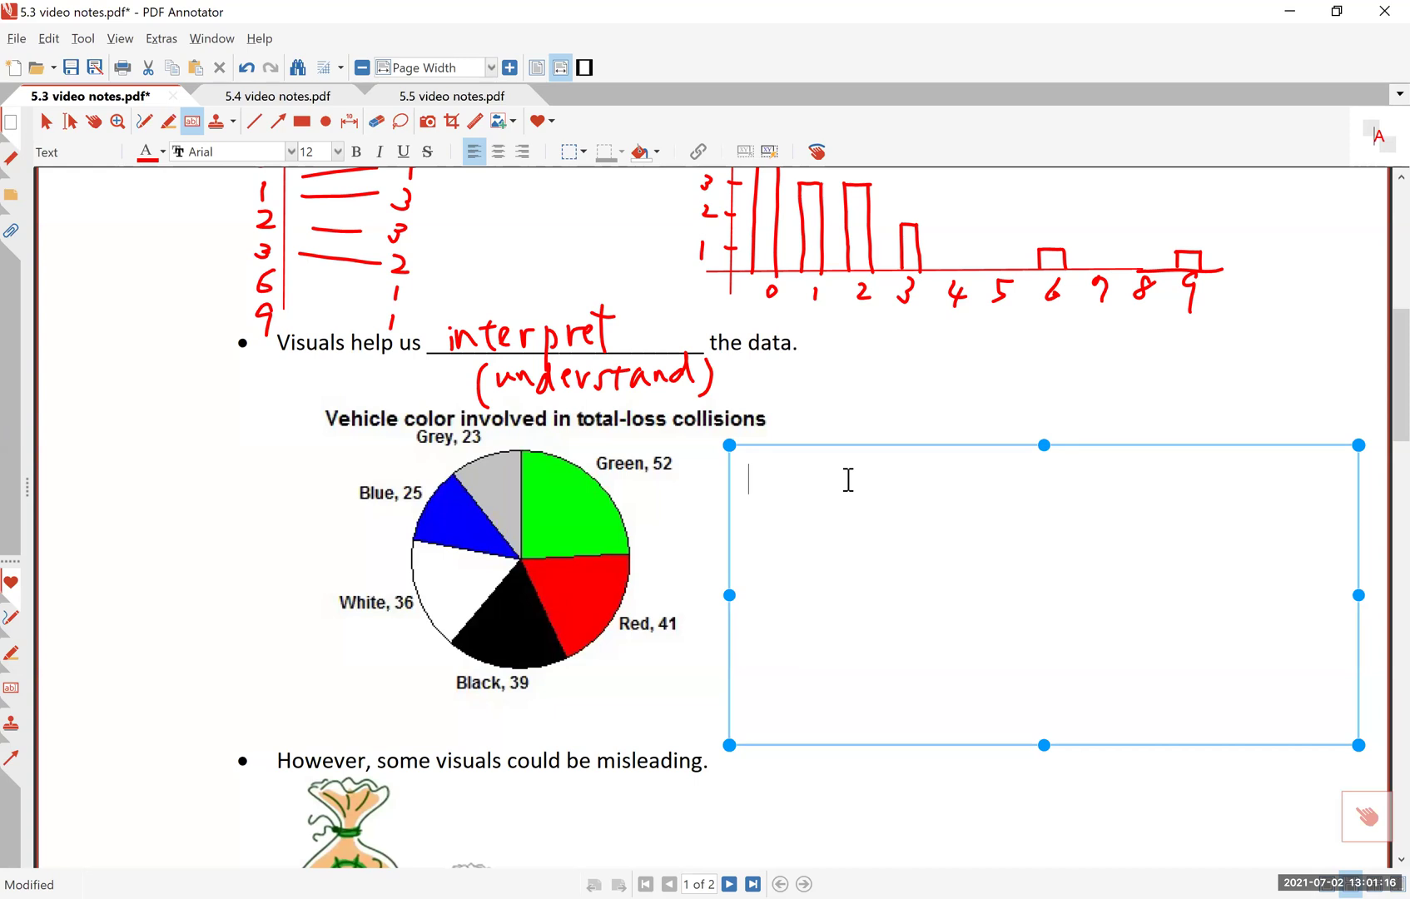
Type the heading 'What can we learn?' in the pie-chart text box
text(What can b)
key(BackSpace)
text(we learn)
key(BackSpace)
text(?)
key(Return)
Add the bullet 'Green is the most common color, followed by red, black, etc.' with 52 green cars totaled
text(* Green )
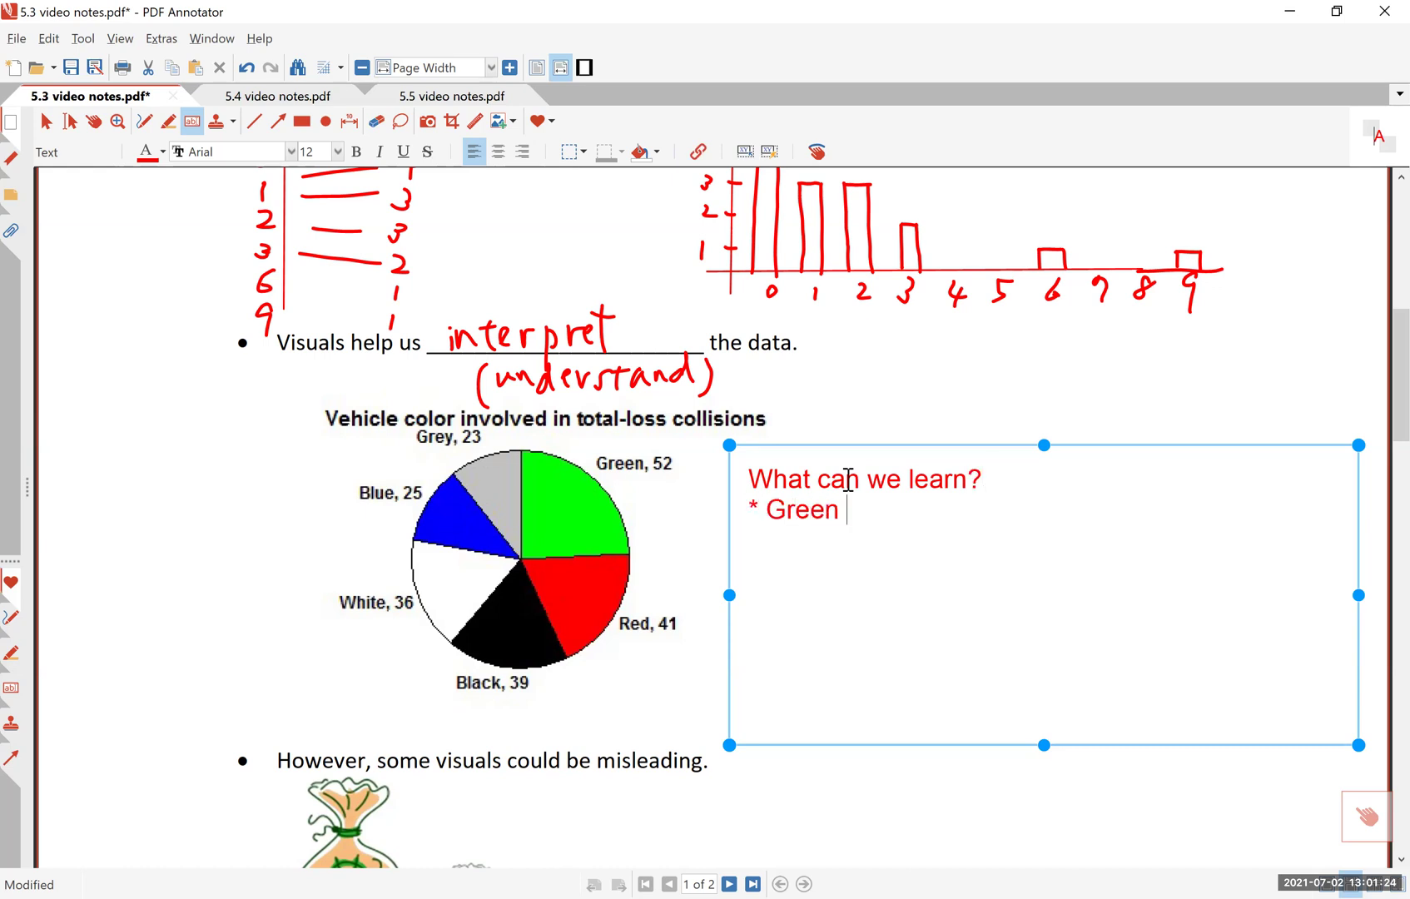
text(is the most common color)
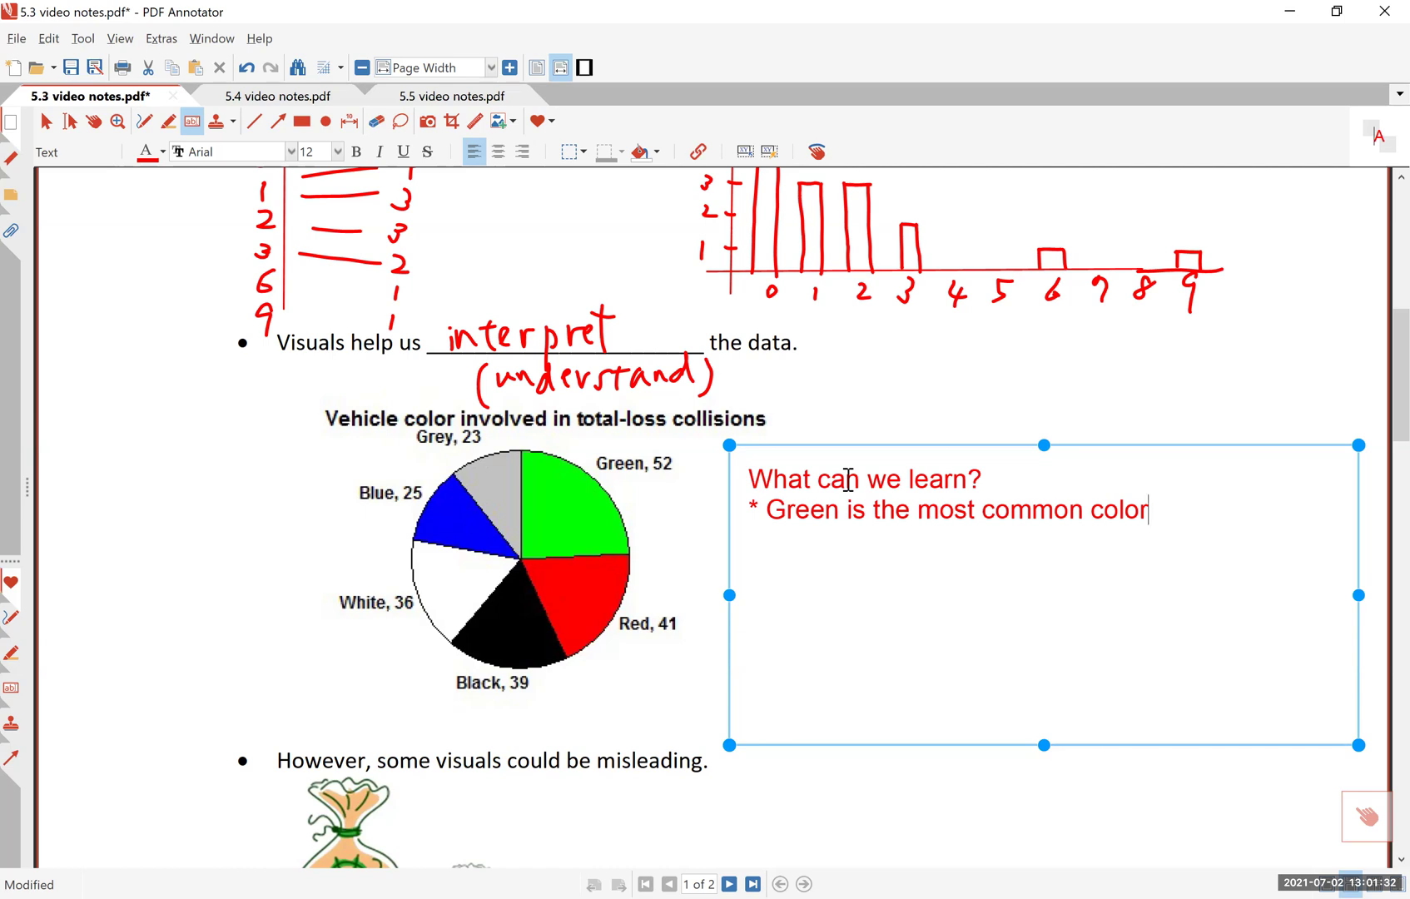
text(, followed by 43d,)
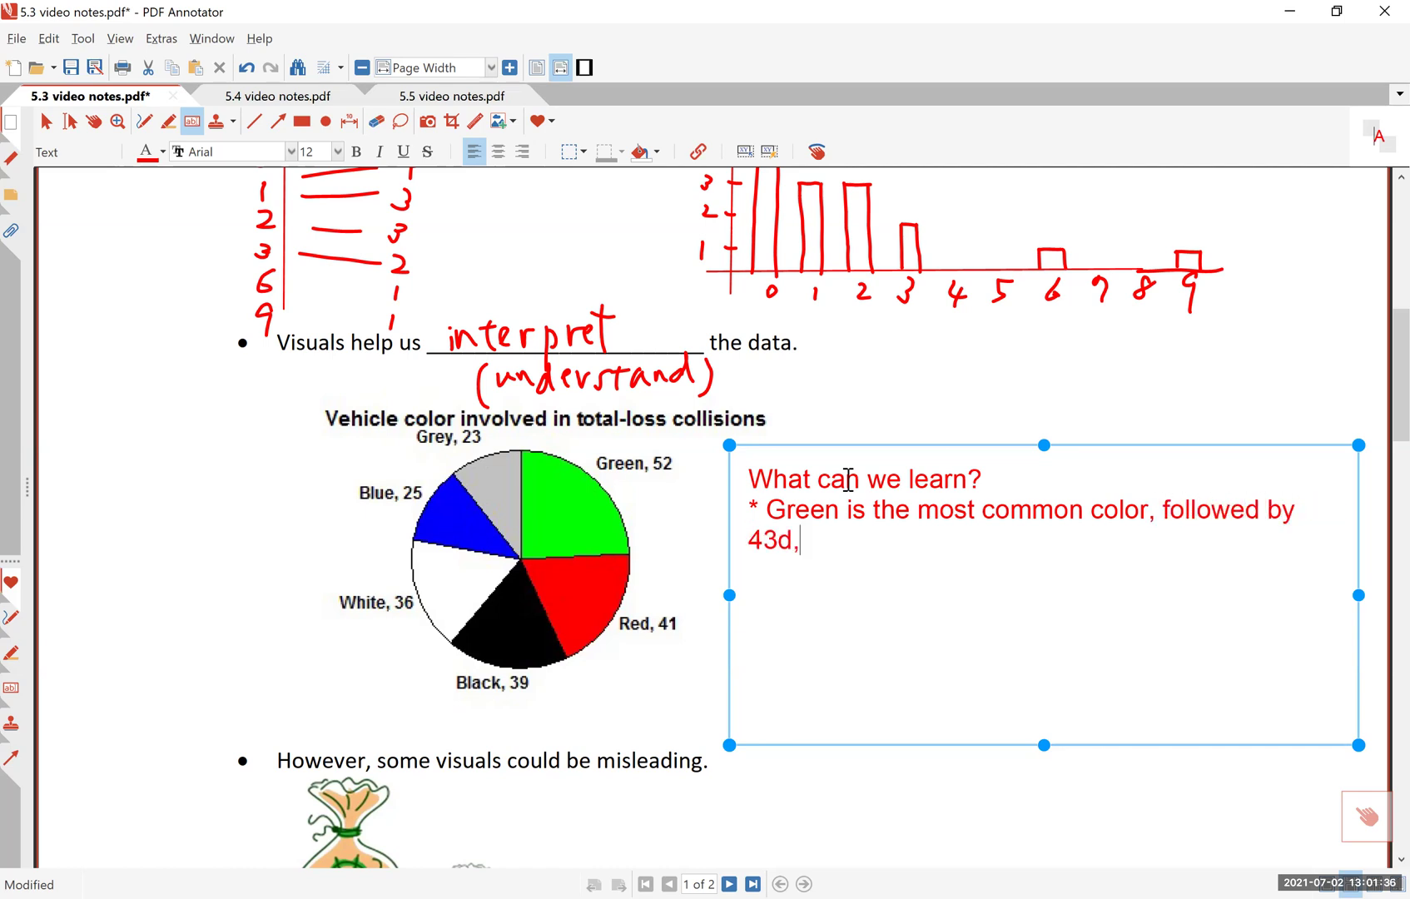
text( black)
key(BackSpace)
key(BackSpace)
key(BackSpace)
key(BackSpace)
key(BackSpace)
key(BackSpace)
key(BackSpace)
key(BackSpace)
key(BackSpace)
key(BackSpace)
text(red, bla)
key(BackSpace)
text(lack)
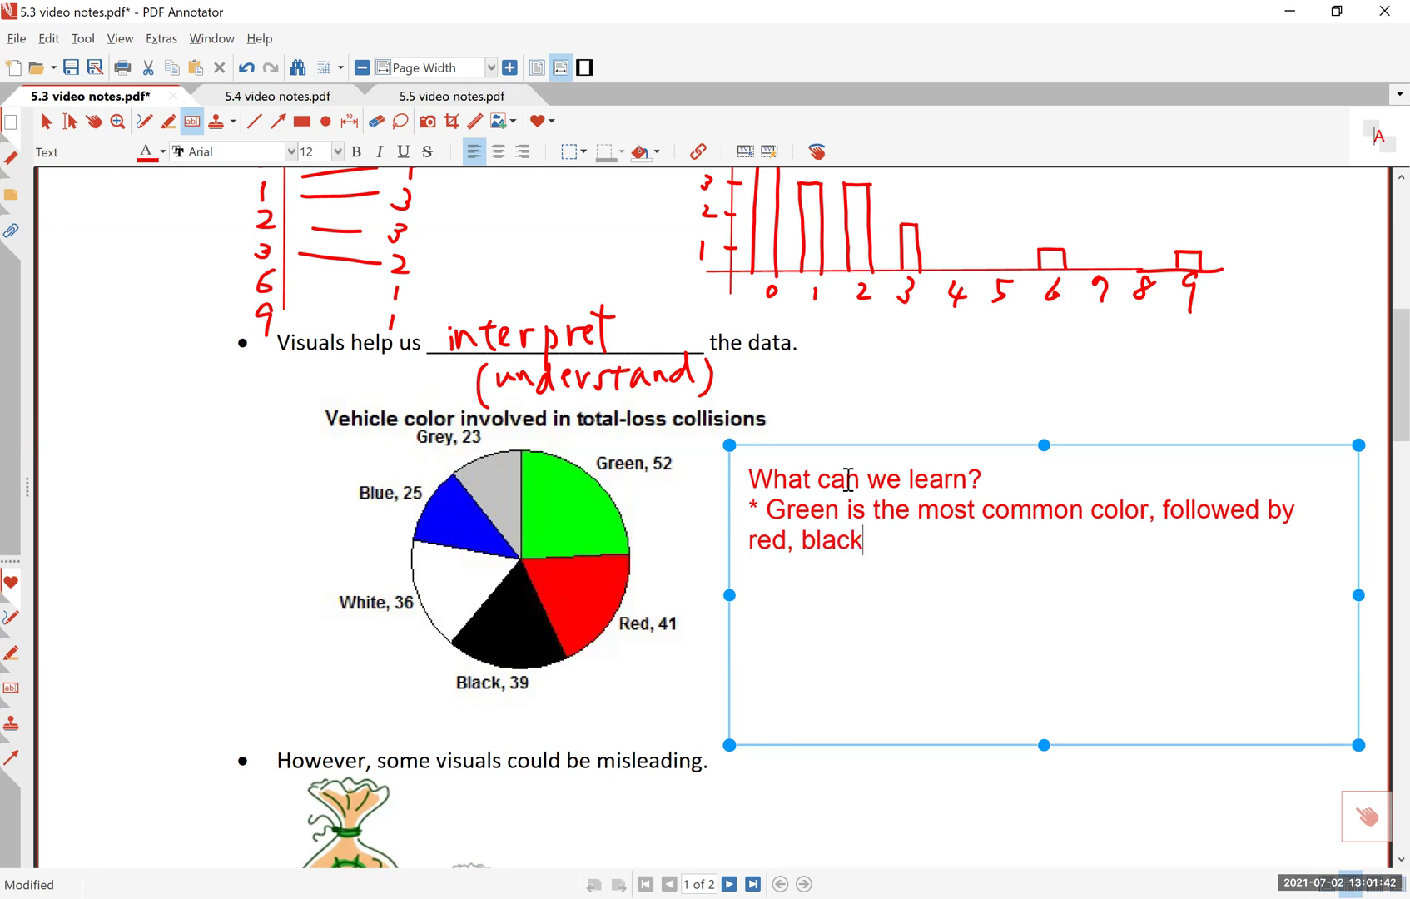
text(, etc. Gre)
key(BackSpace)
key(BackSpace)
key(BackSpace)
text(52 green ca)
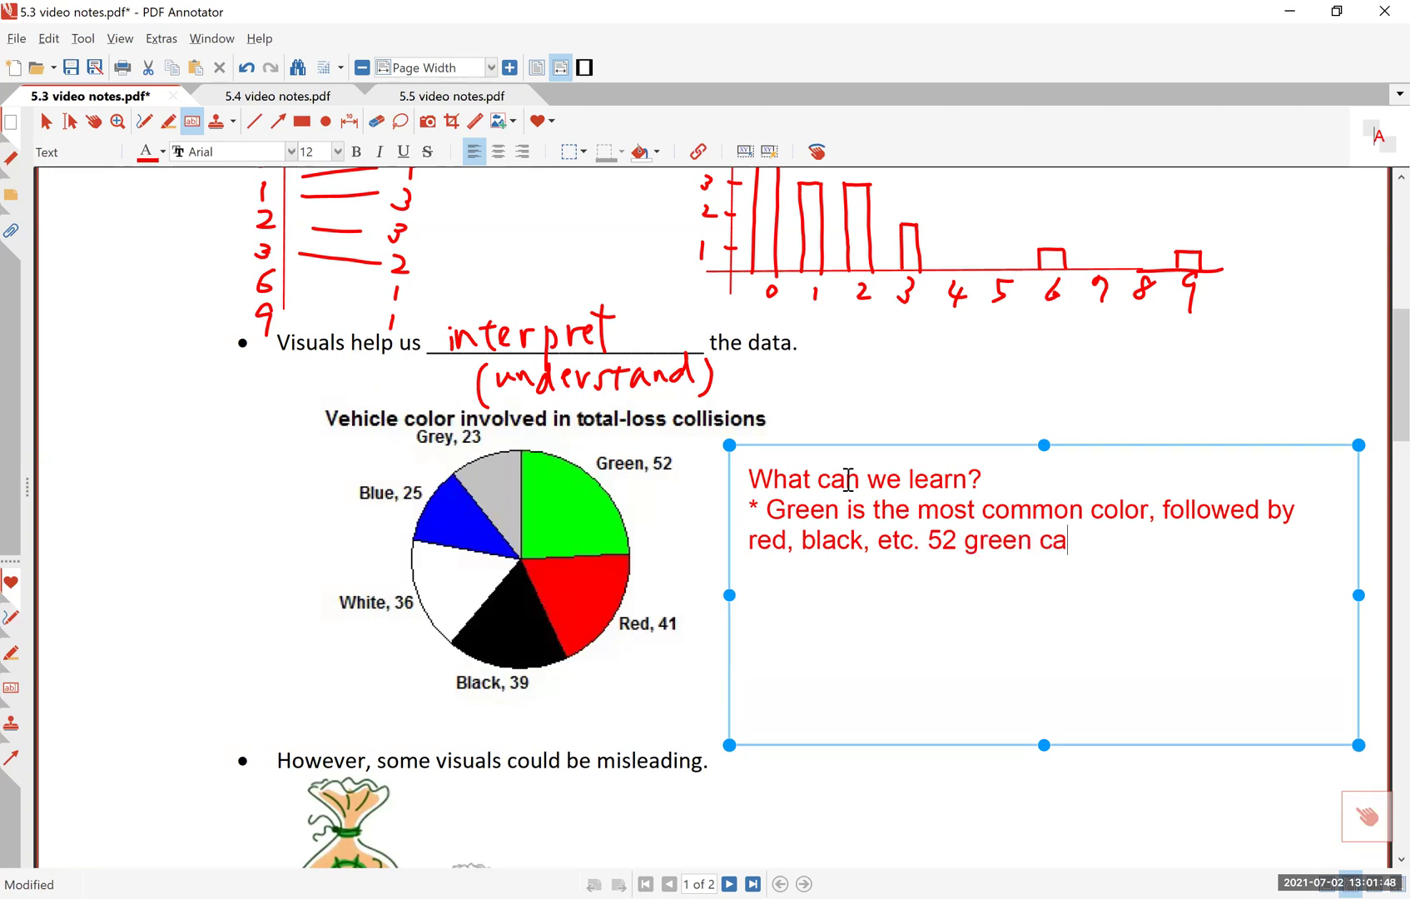
text(rs were total)
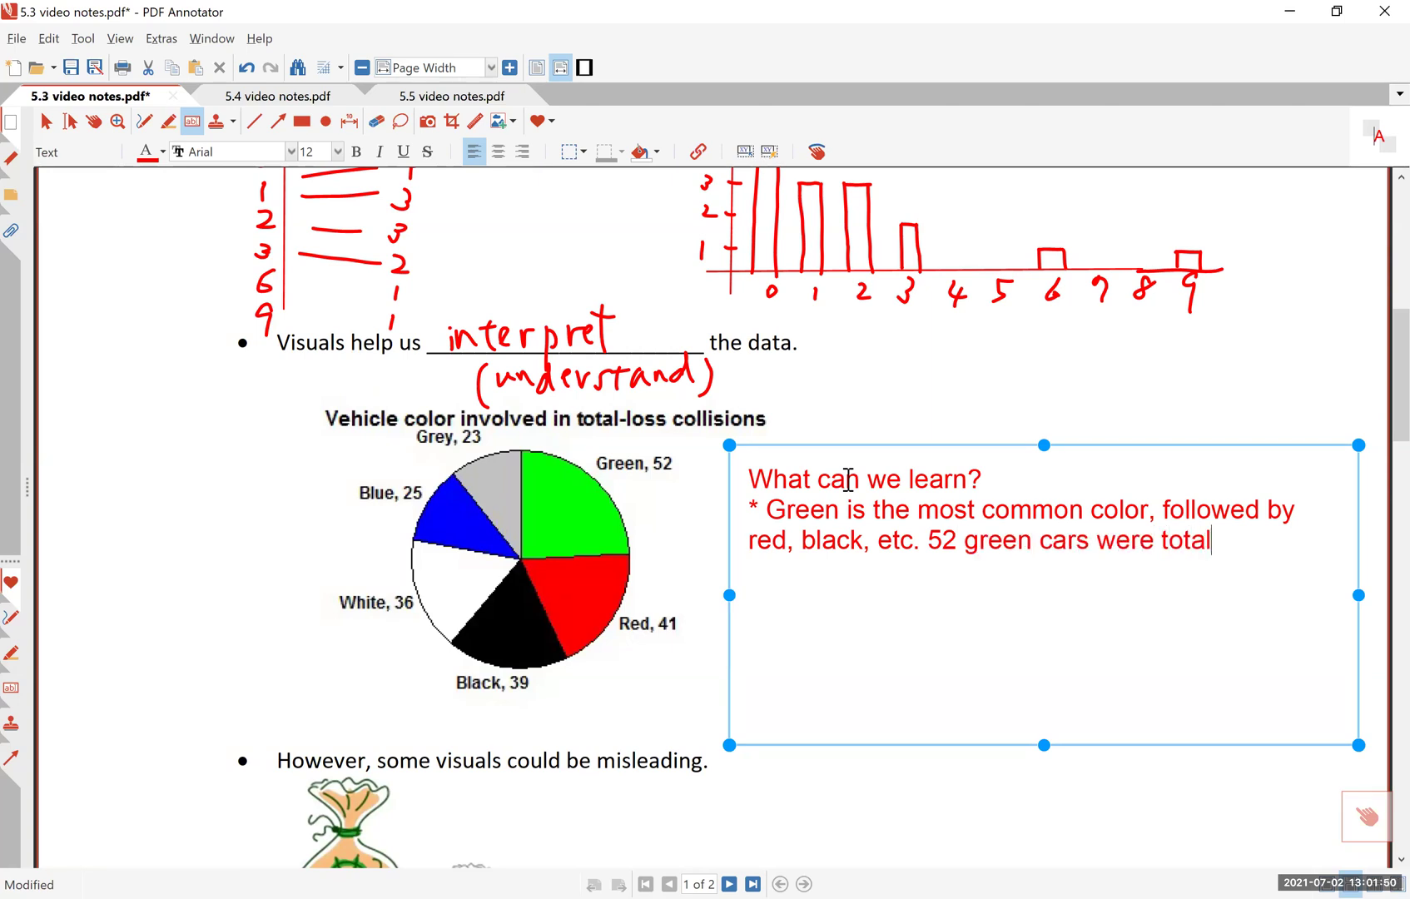
text(ed in accidents.)
Append '(approximately 1/4)' to the 52 green cars sentence
key(Return)
text(*)
key(Left)
key(Left)
key(Left)
key(BackSpace)
key(BackSpace)
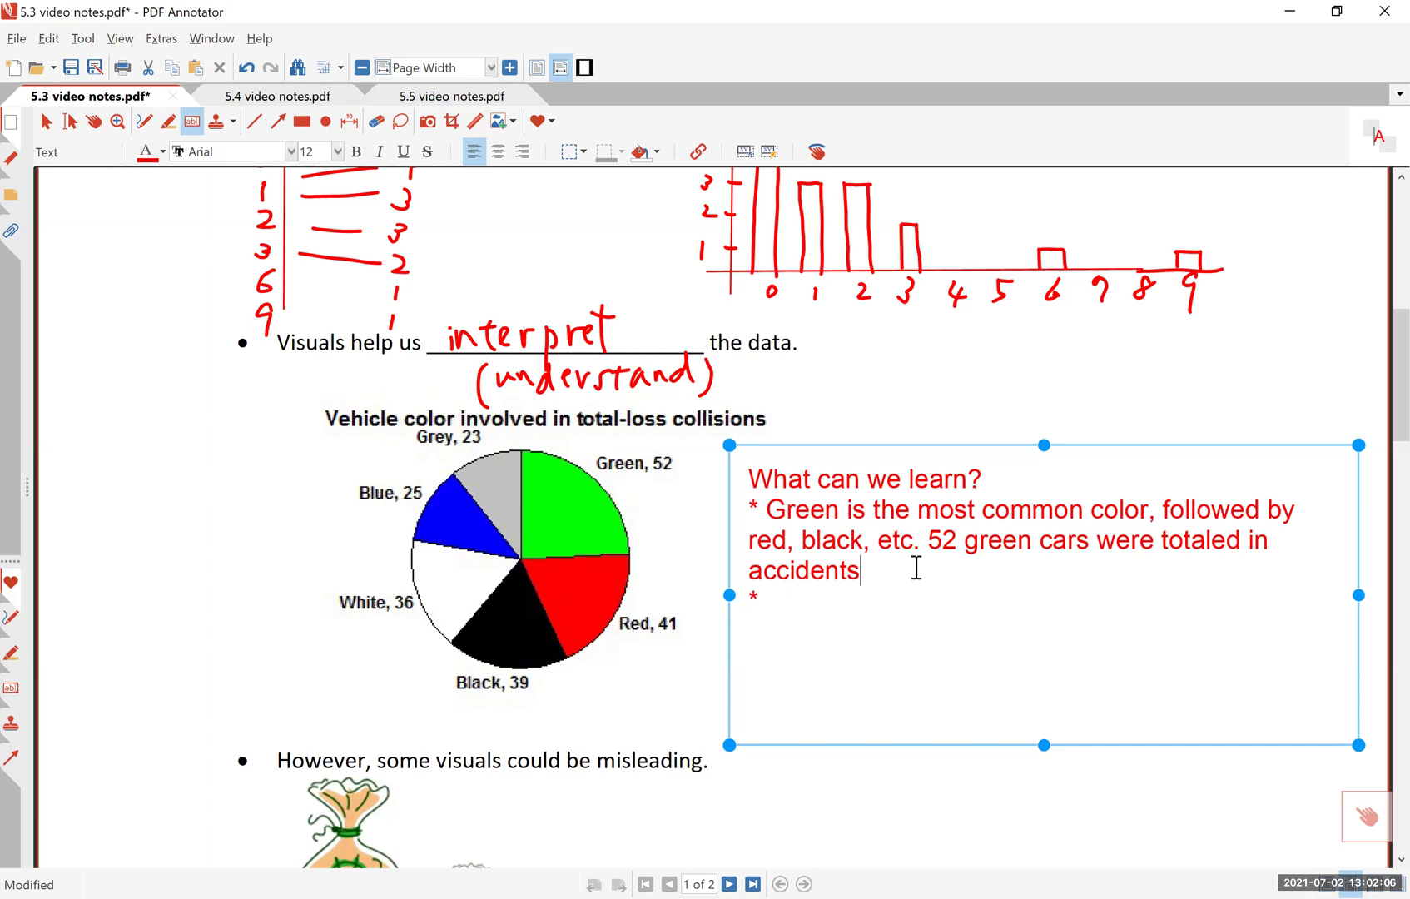
text((approximately )
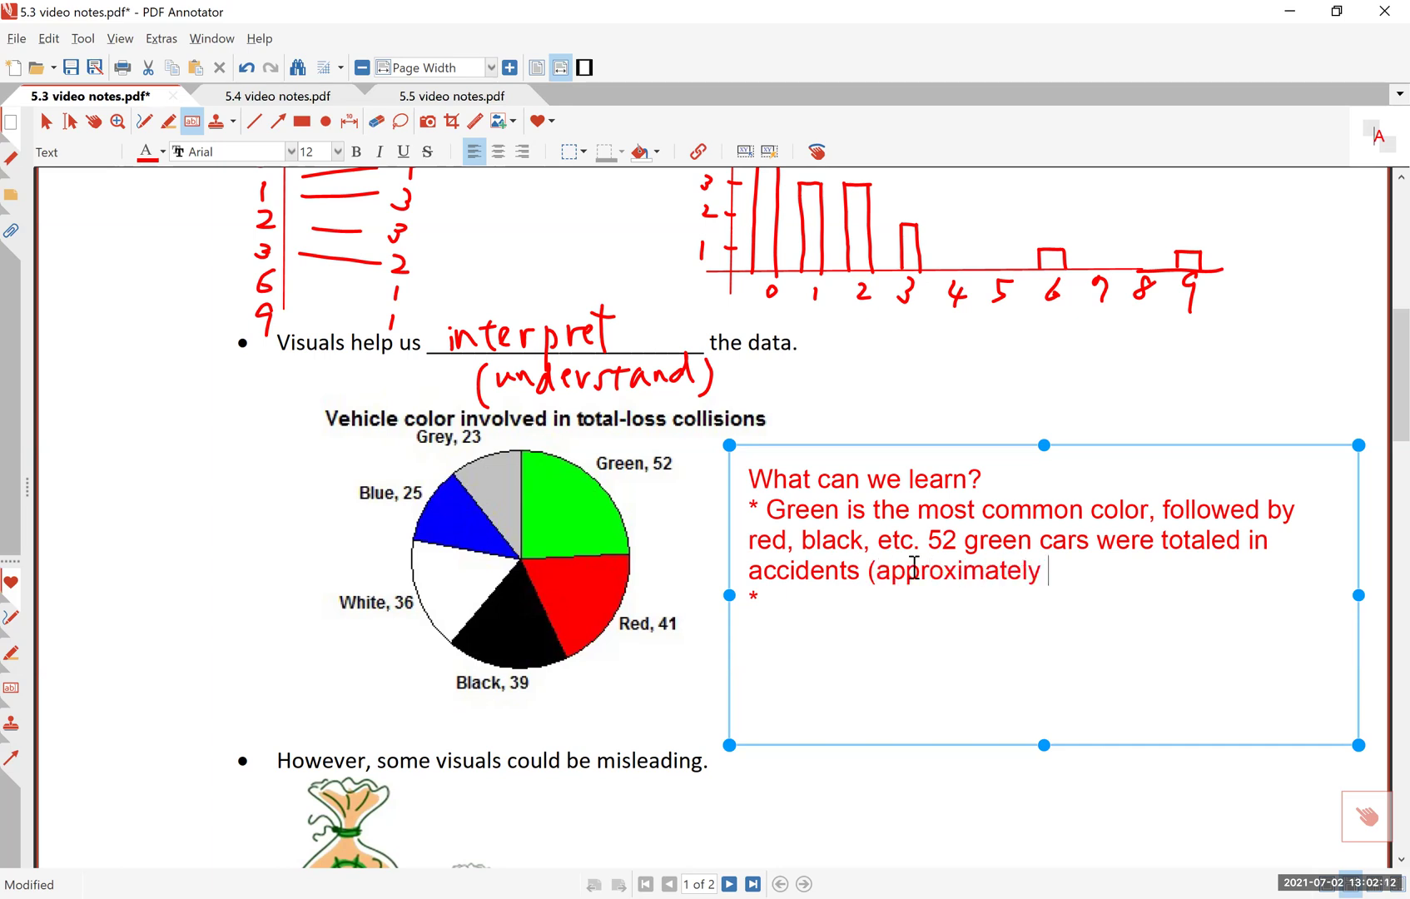
text(1/4)
Close the 'approximately 1/4' remark with ')' and a period
text())
text(.)
Add the bullet 'Red is second most common, but black and white are also close.'
text(Red i)
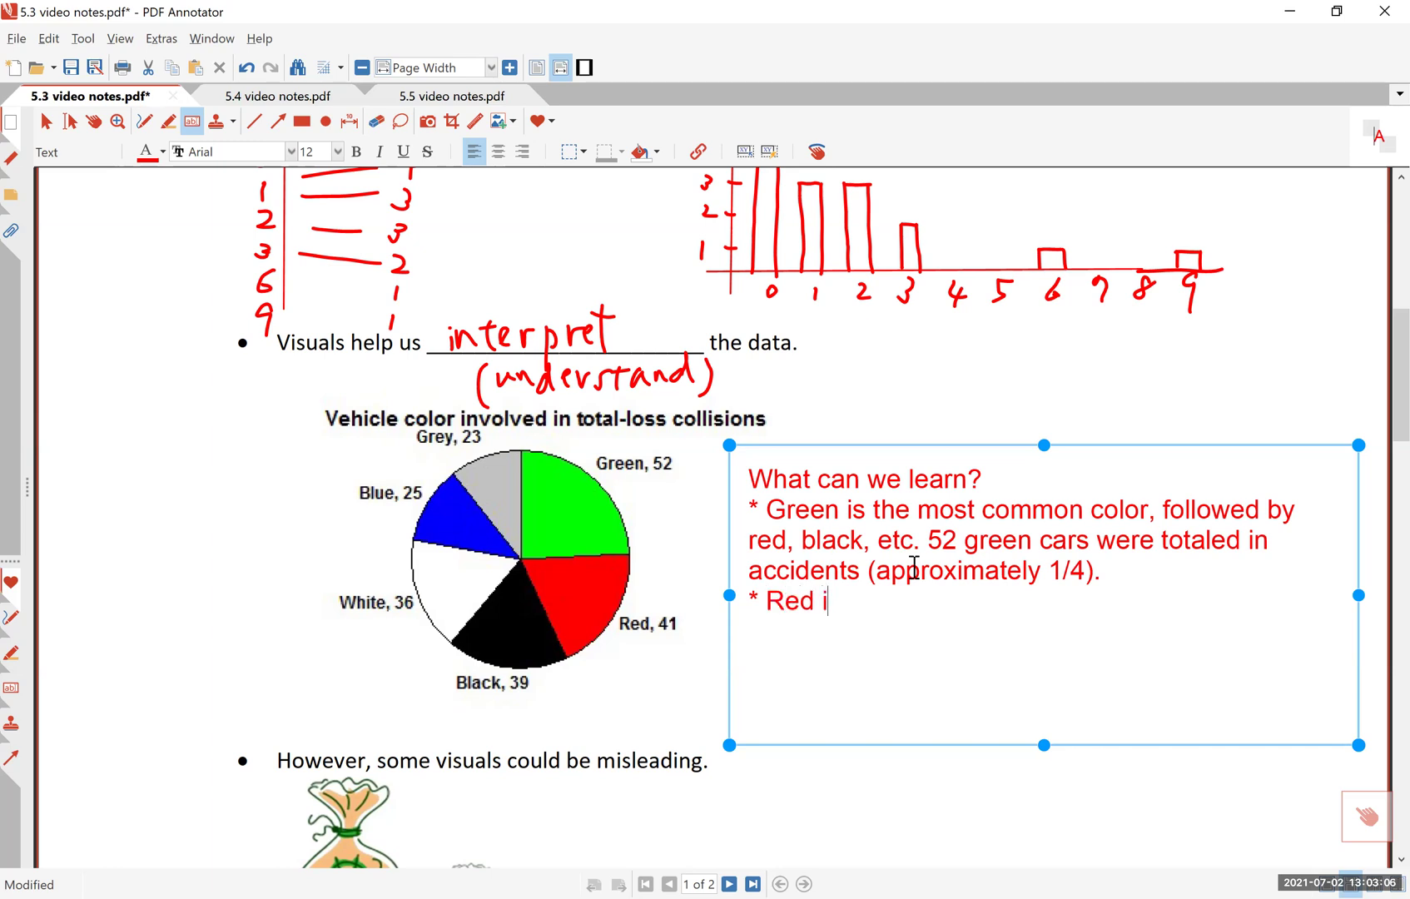
text(s second)
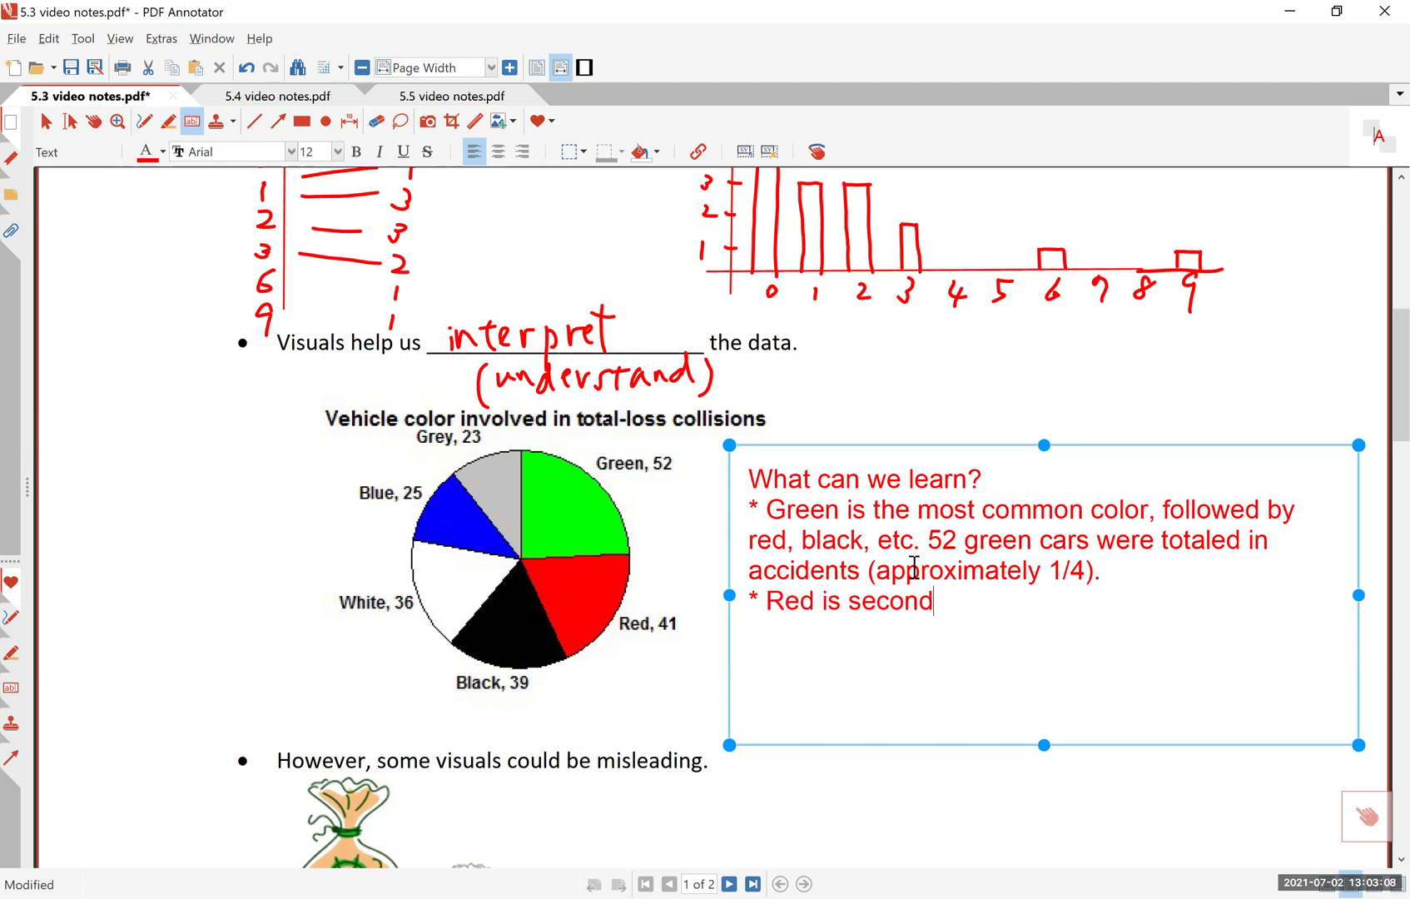
text(-most c)
key(BackSpace)
key(BackSpace)
text(-co)
key(BackSpace)
key(BackSpace)
key(BackSpace)
key(BackSpace)
key(BackSpace)
key(BackSpace)
key(BackSpace)
key(BackSpace)
key(BackSpace)
key(BackSpace)
text(ond)
key(BackSpace)
key(BackSpace)
key(BackSpace)
text(nd most common)
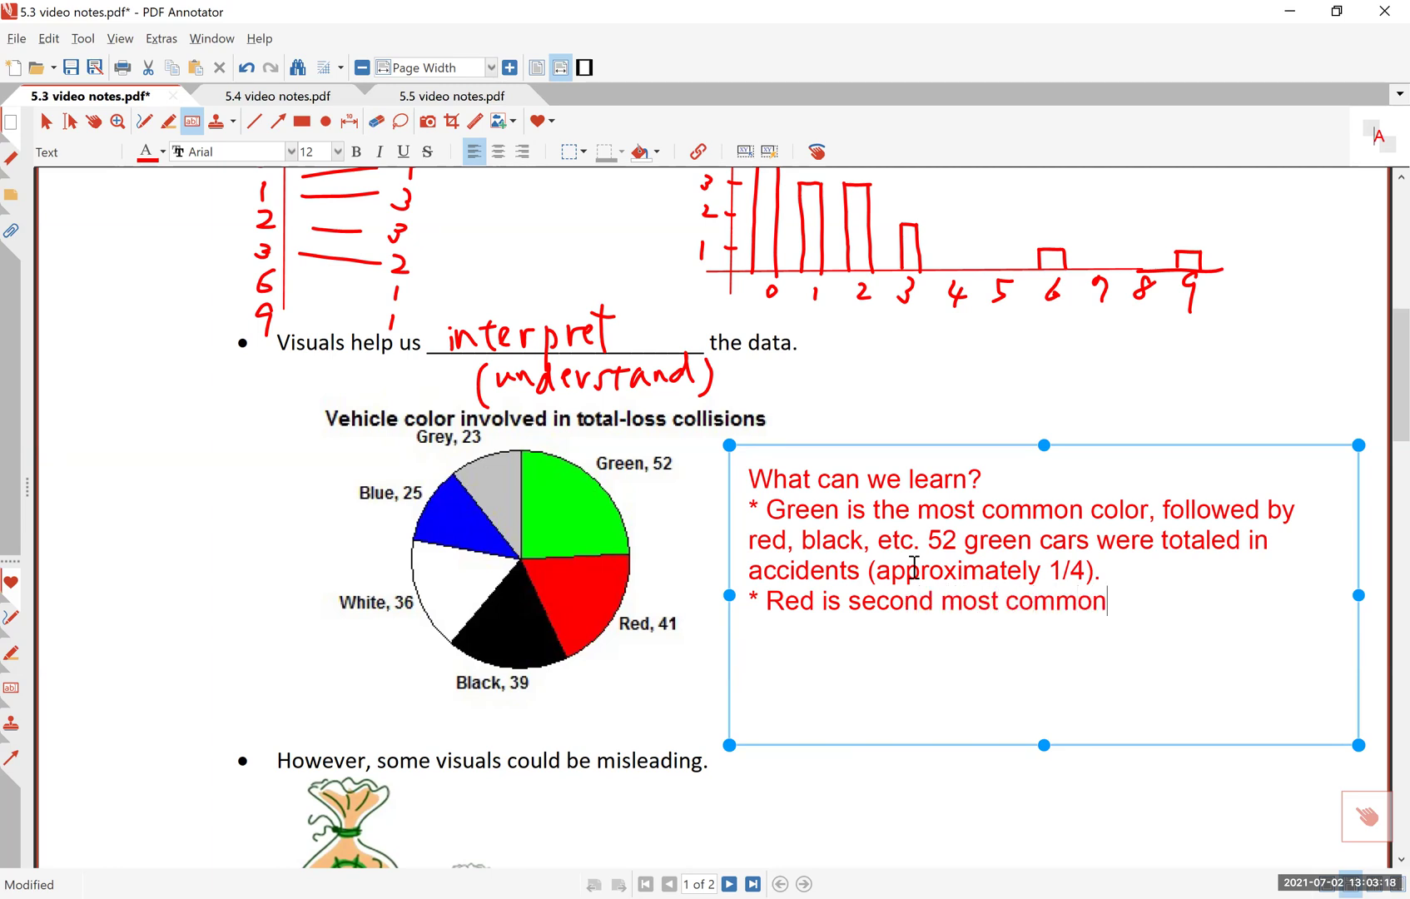
text(, but black and white a)
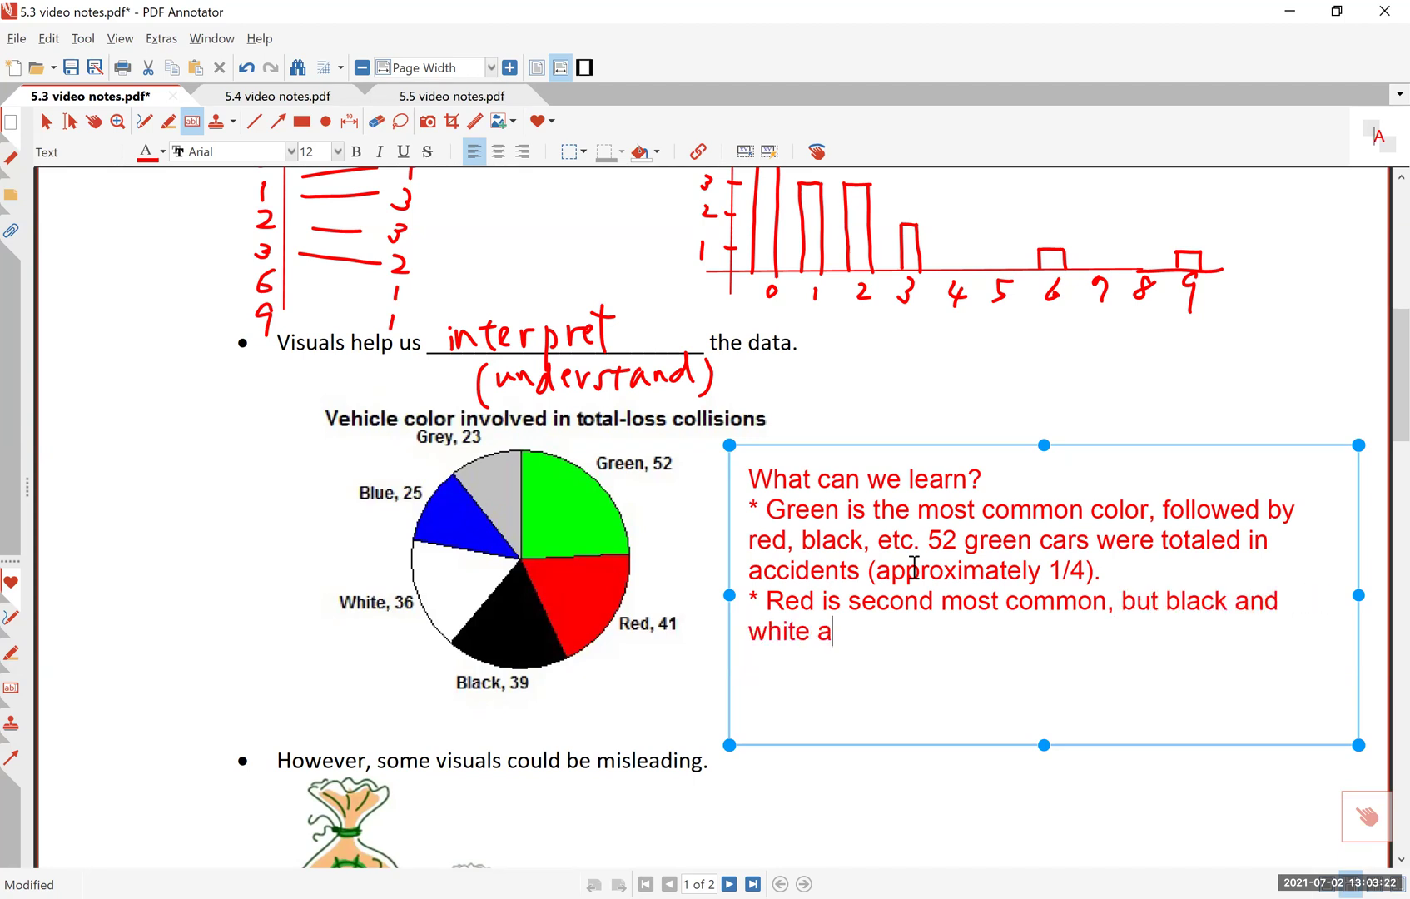
text(re also close.)
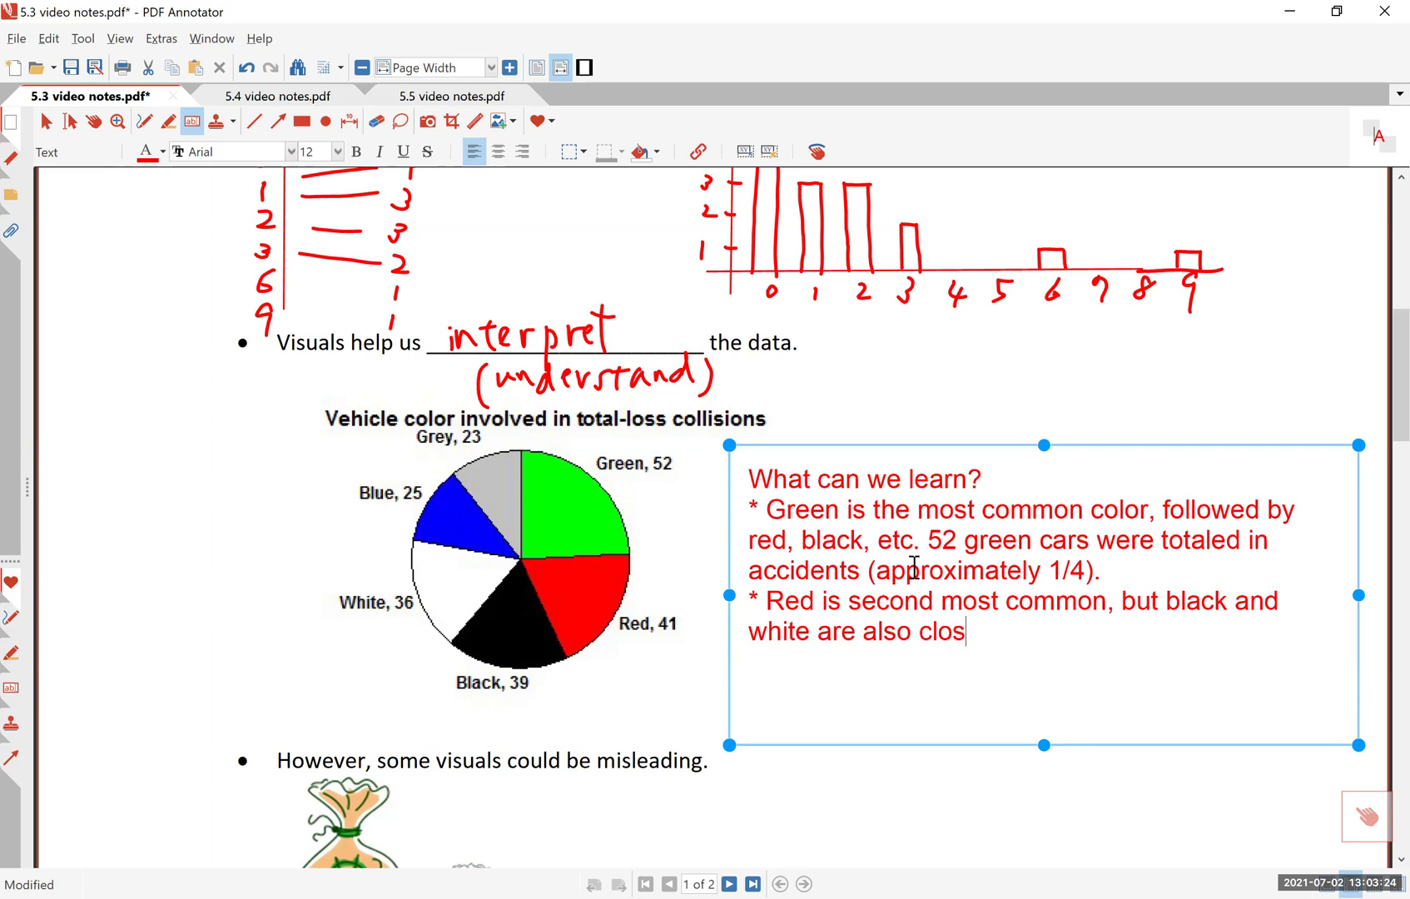
Add the bullet '* Blue and grey are much less frequent.' and shrink the note box to fit
key(Return)
text(* Blue and grey are )
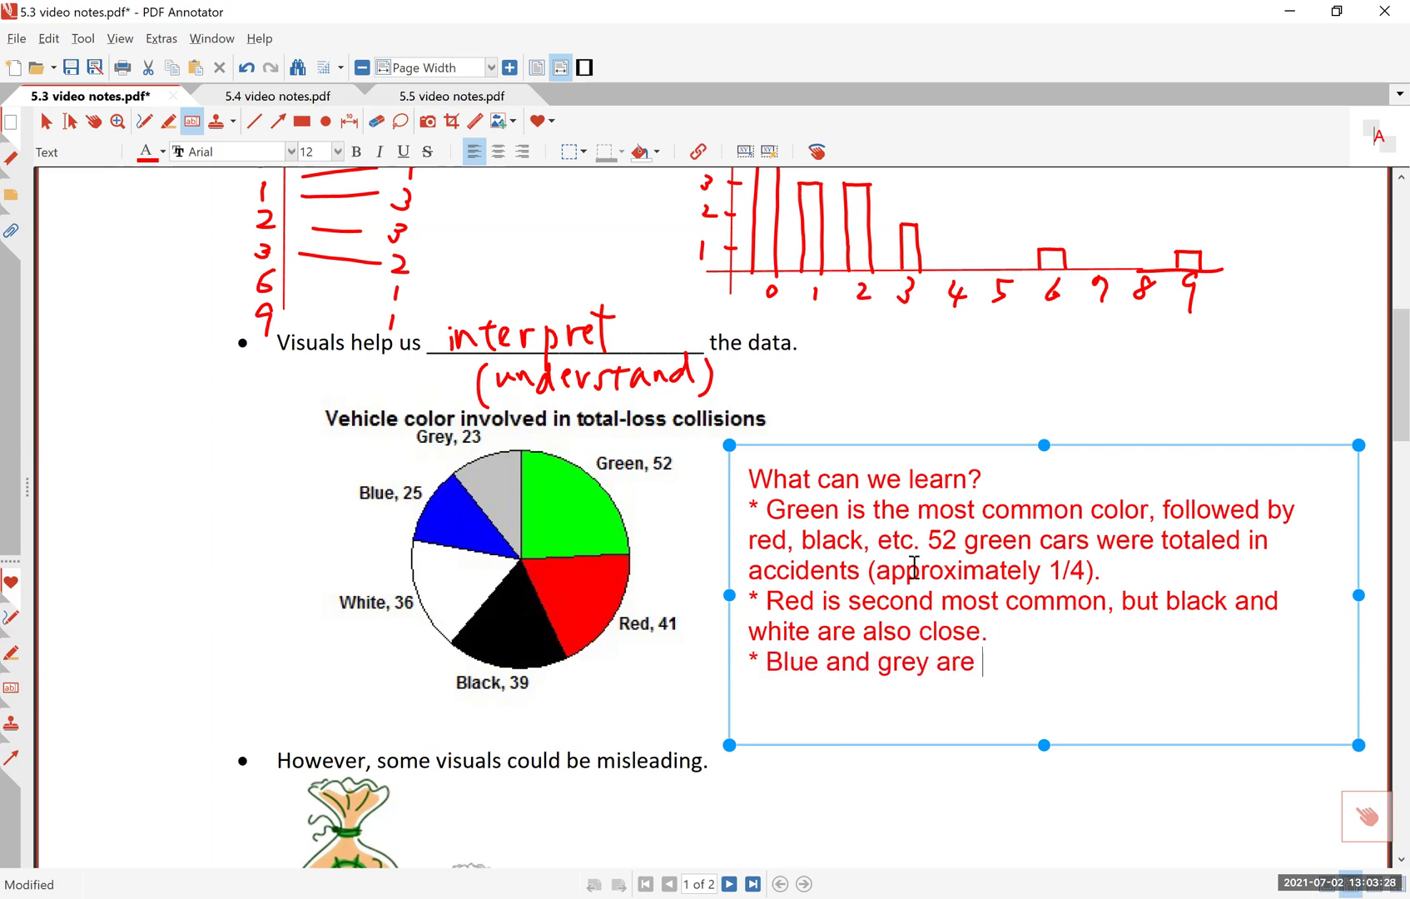
text(much less frequent.)
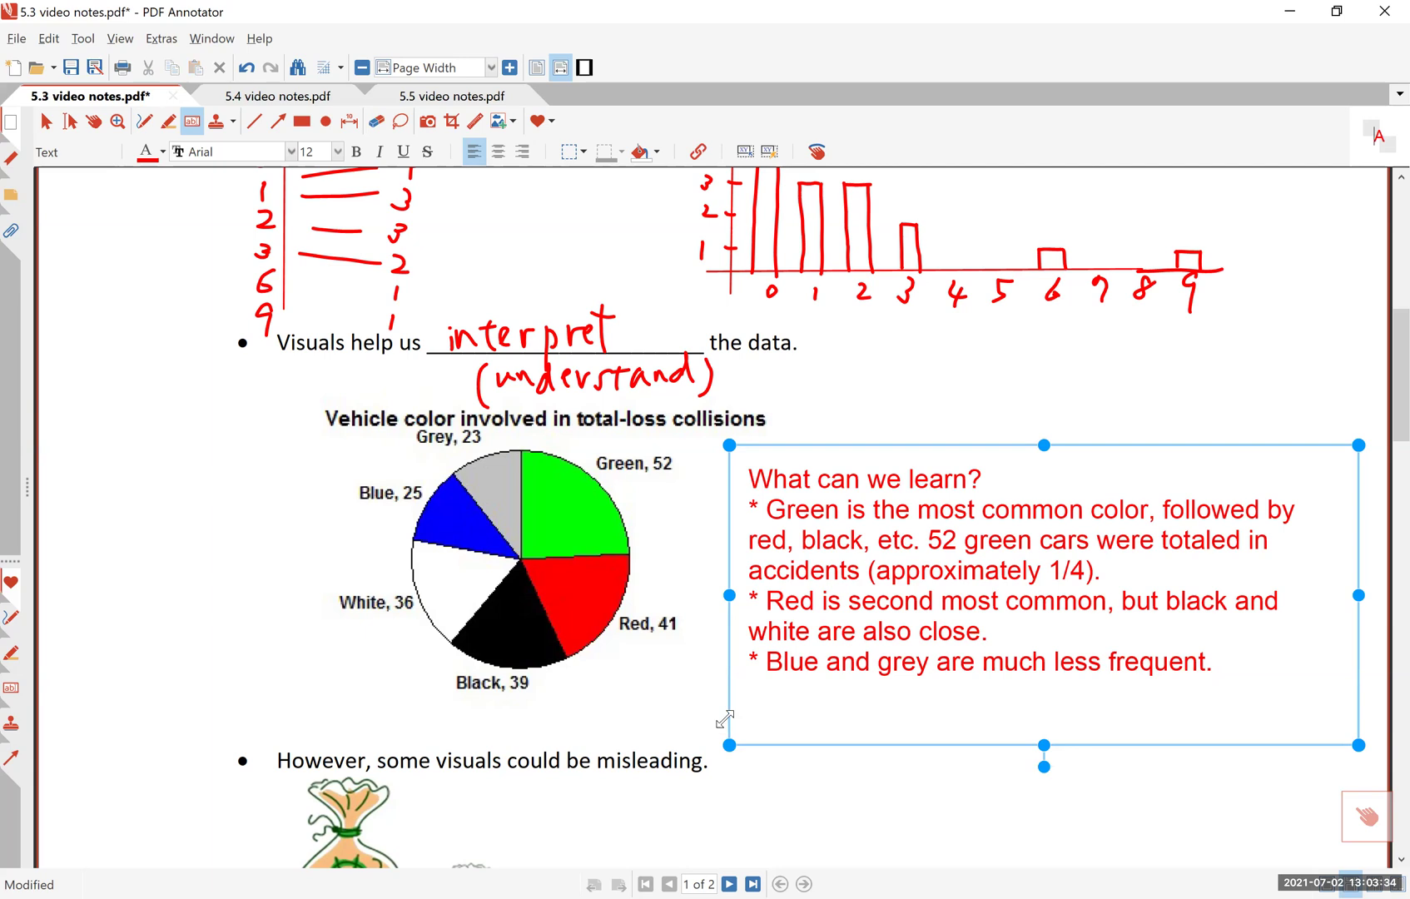
drag(729, 745, 730, 712)
Draw a red straight line under 'some visuals could be misleading.' above the money bags
click(750, 765)
scroll(757, 724, down, 1)
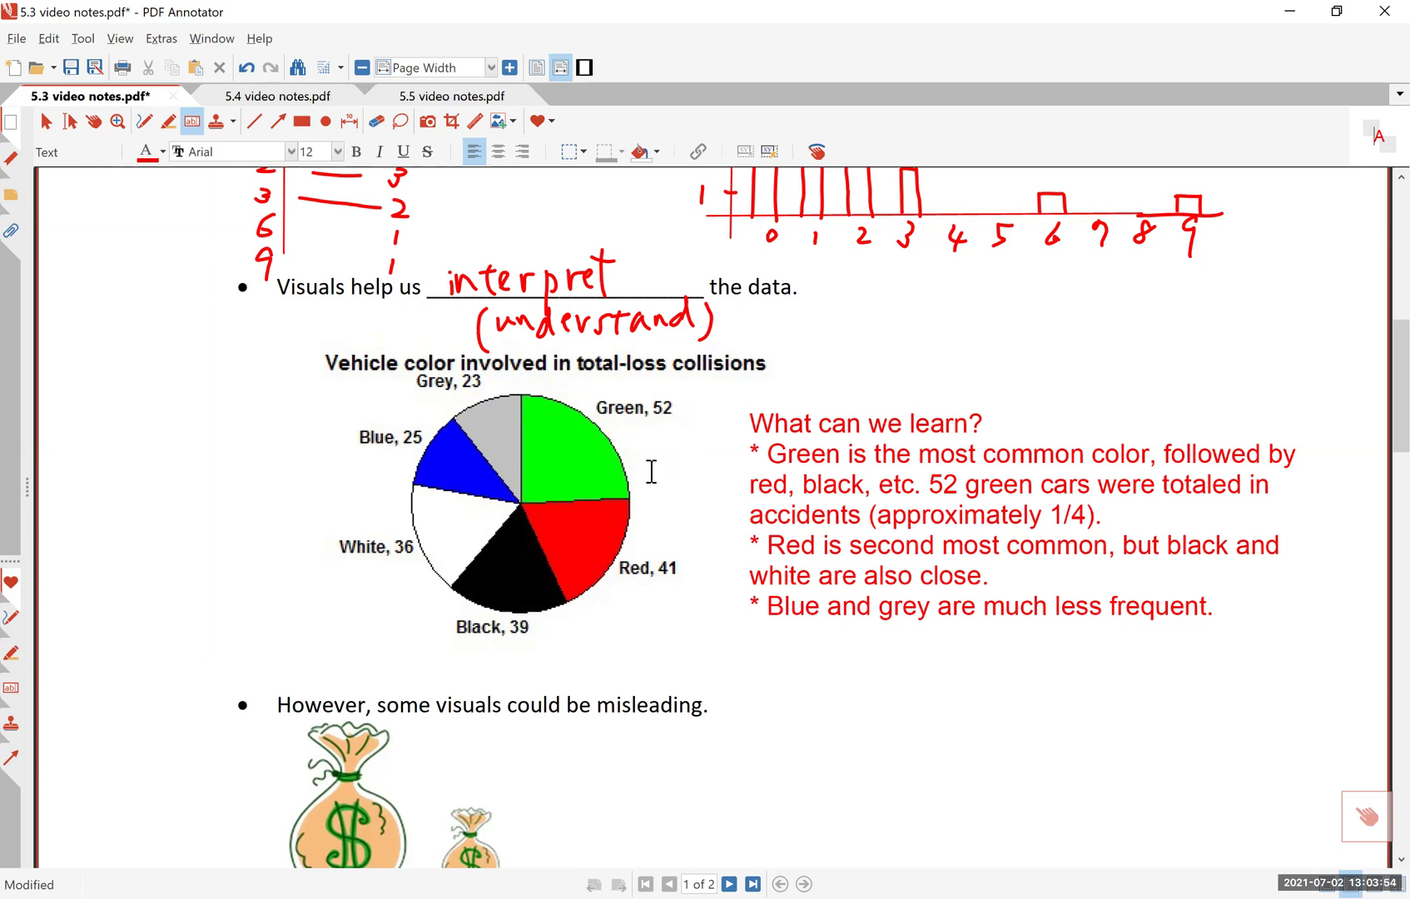
scroll(717, 516, down, 3)
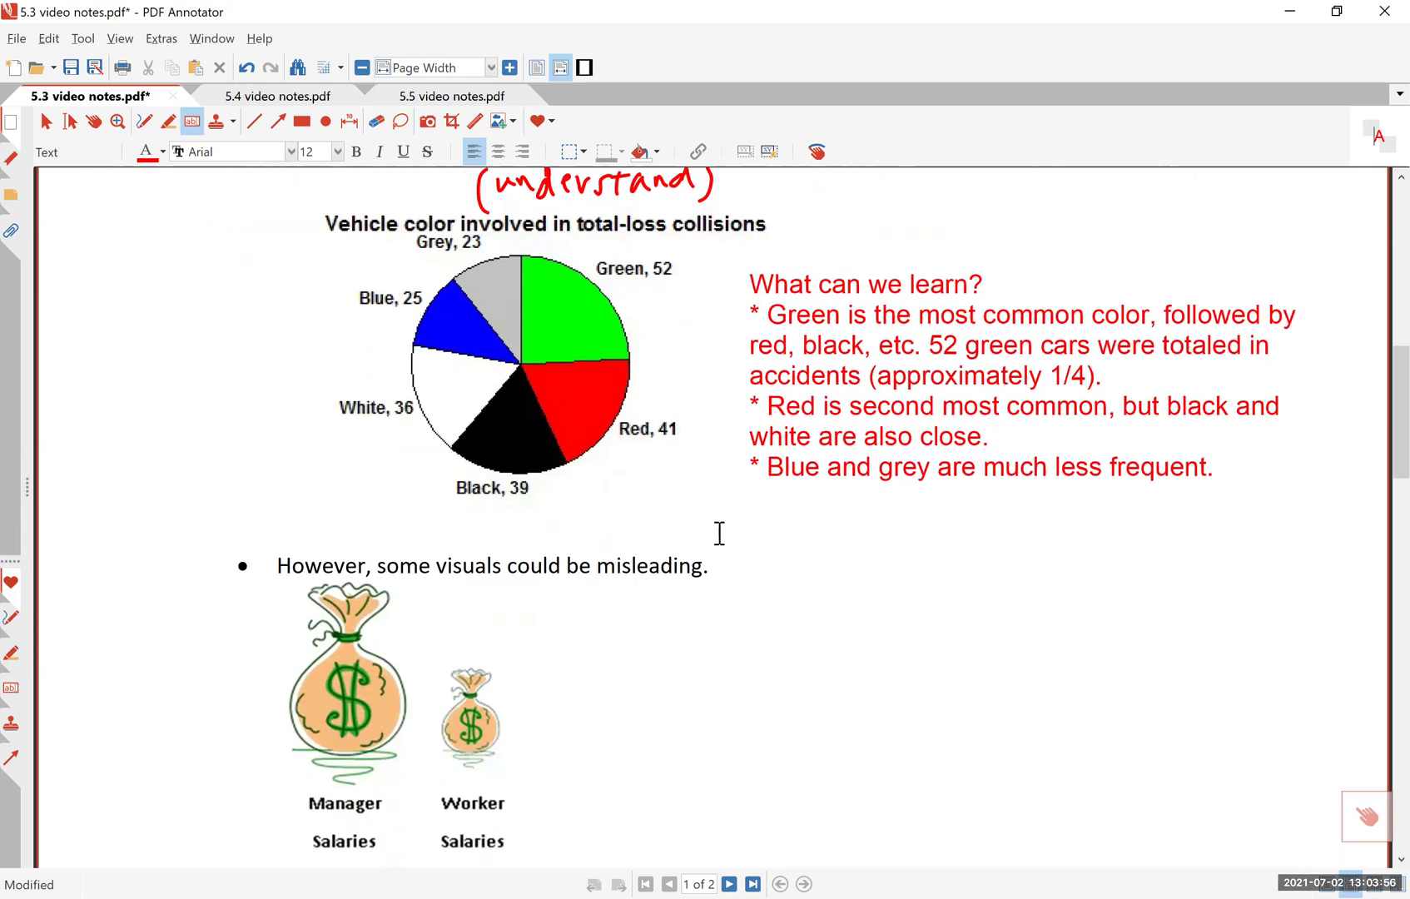
scroll(718, 542, down, 2)
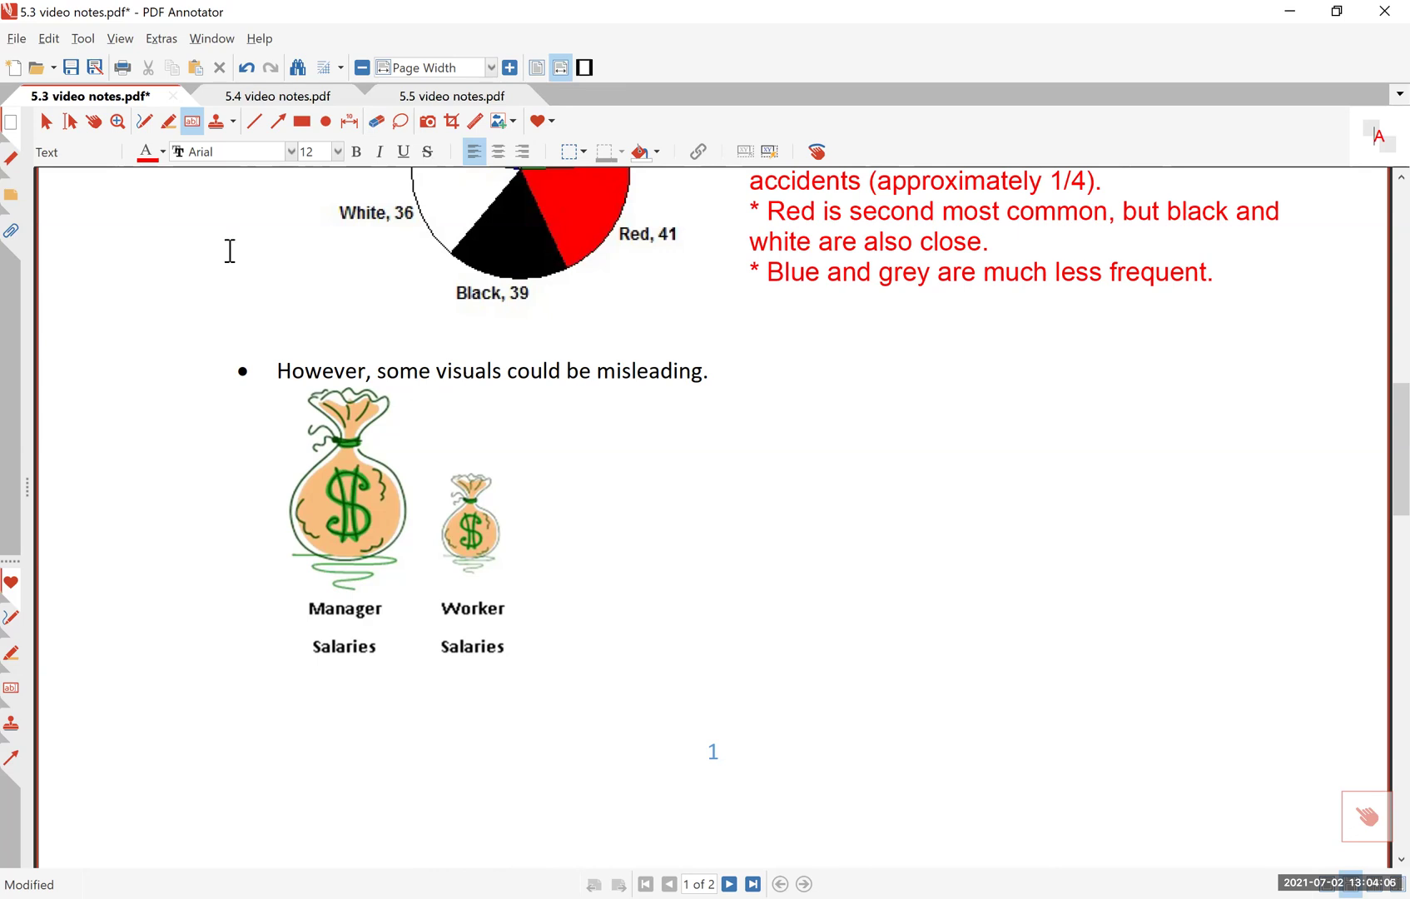
click(254, 121)
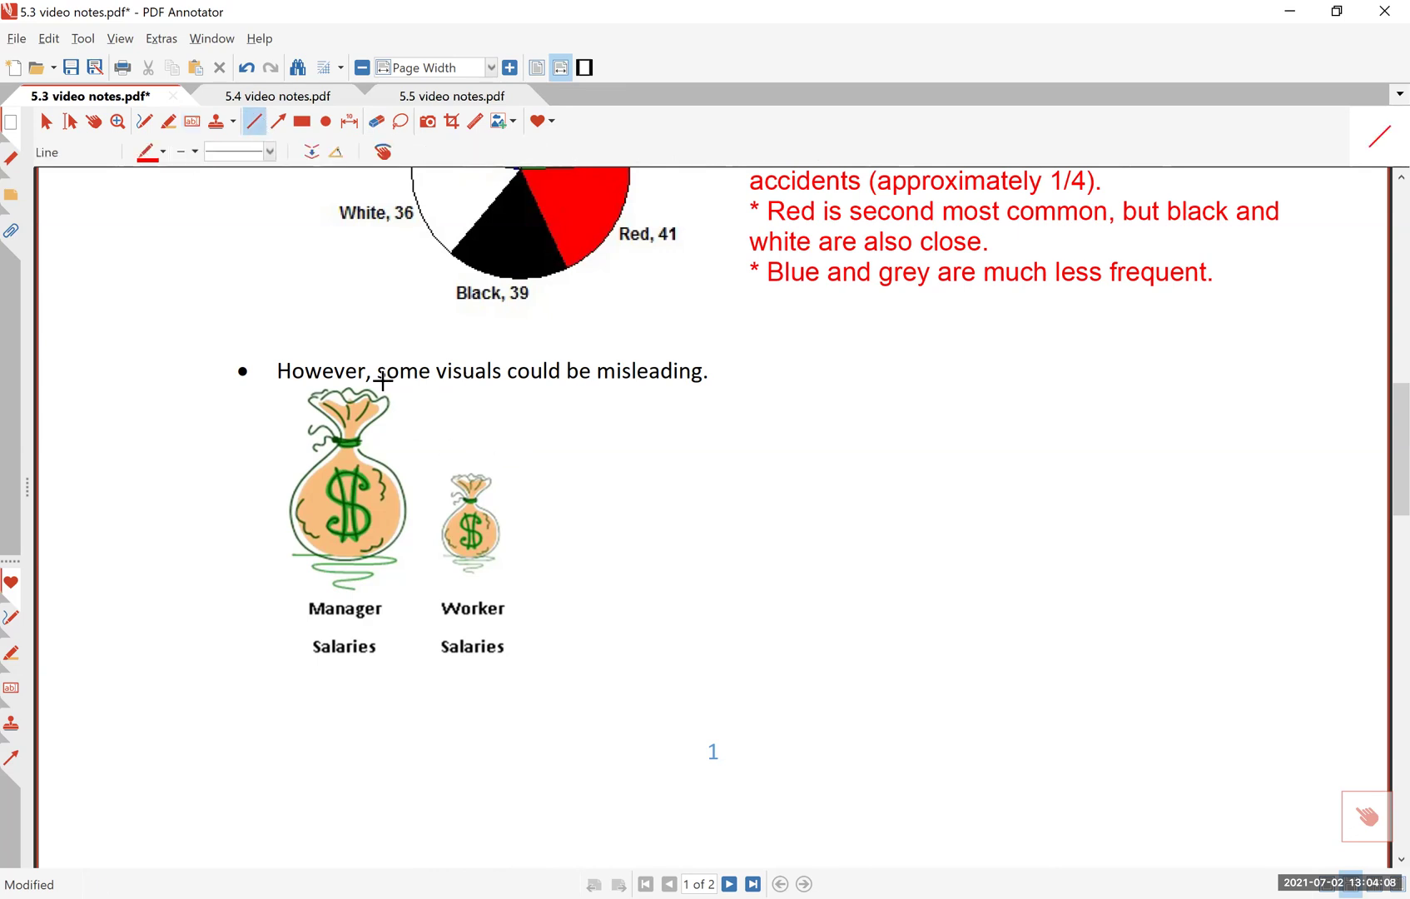
drag(386, 382, 710, 384)
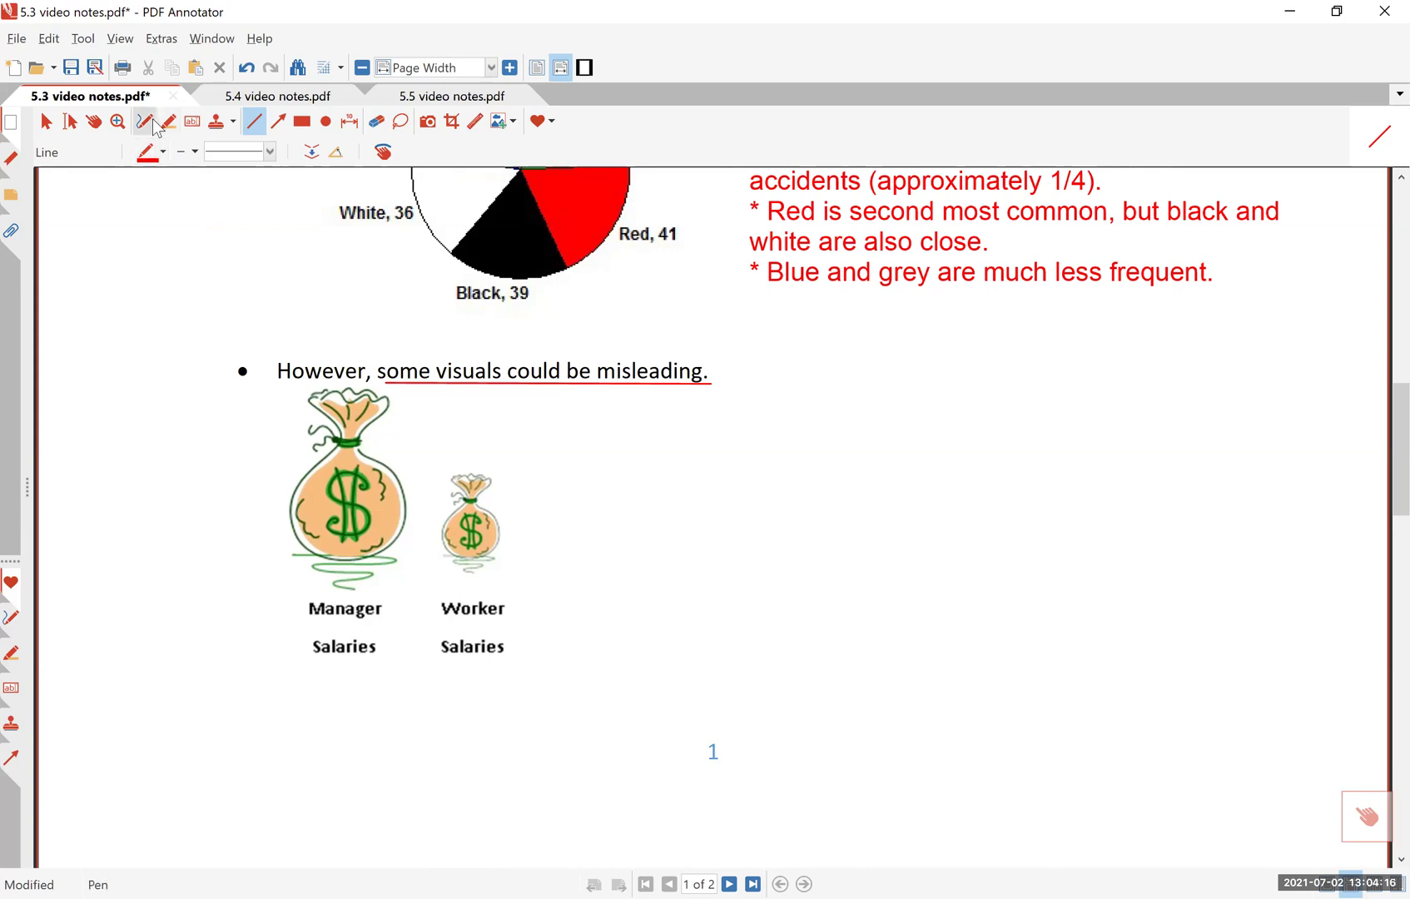
click(153, 118)
click(194, 120)
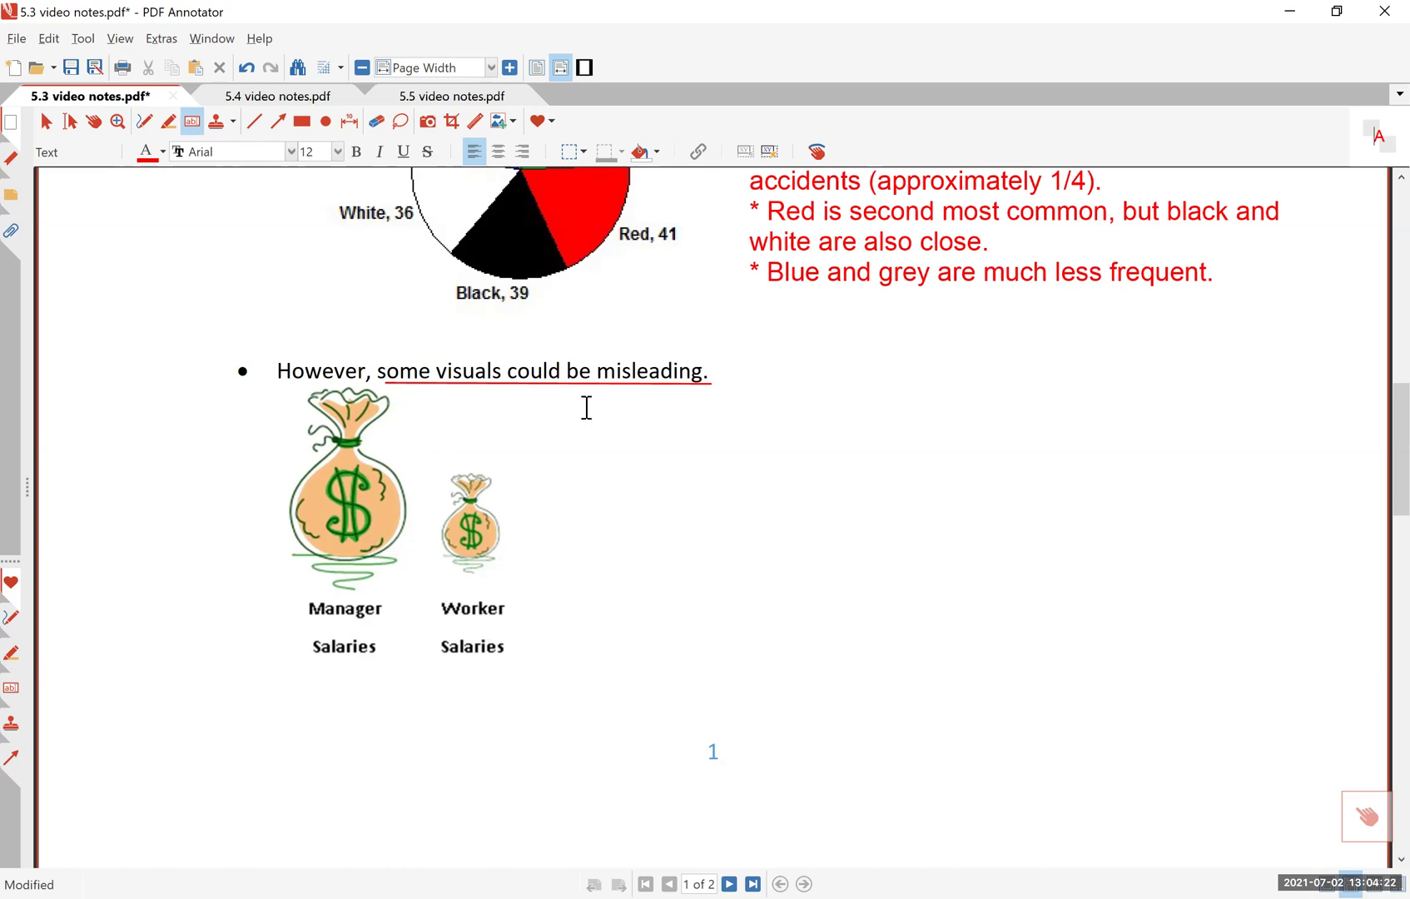
Create a text box beside the money bags stating the pictograph's salary difference between manager and worker is unclear
drag(587, 408, 1244, 601)
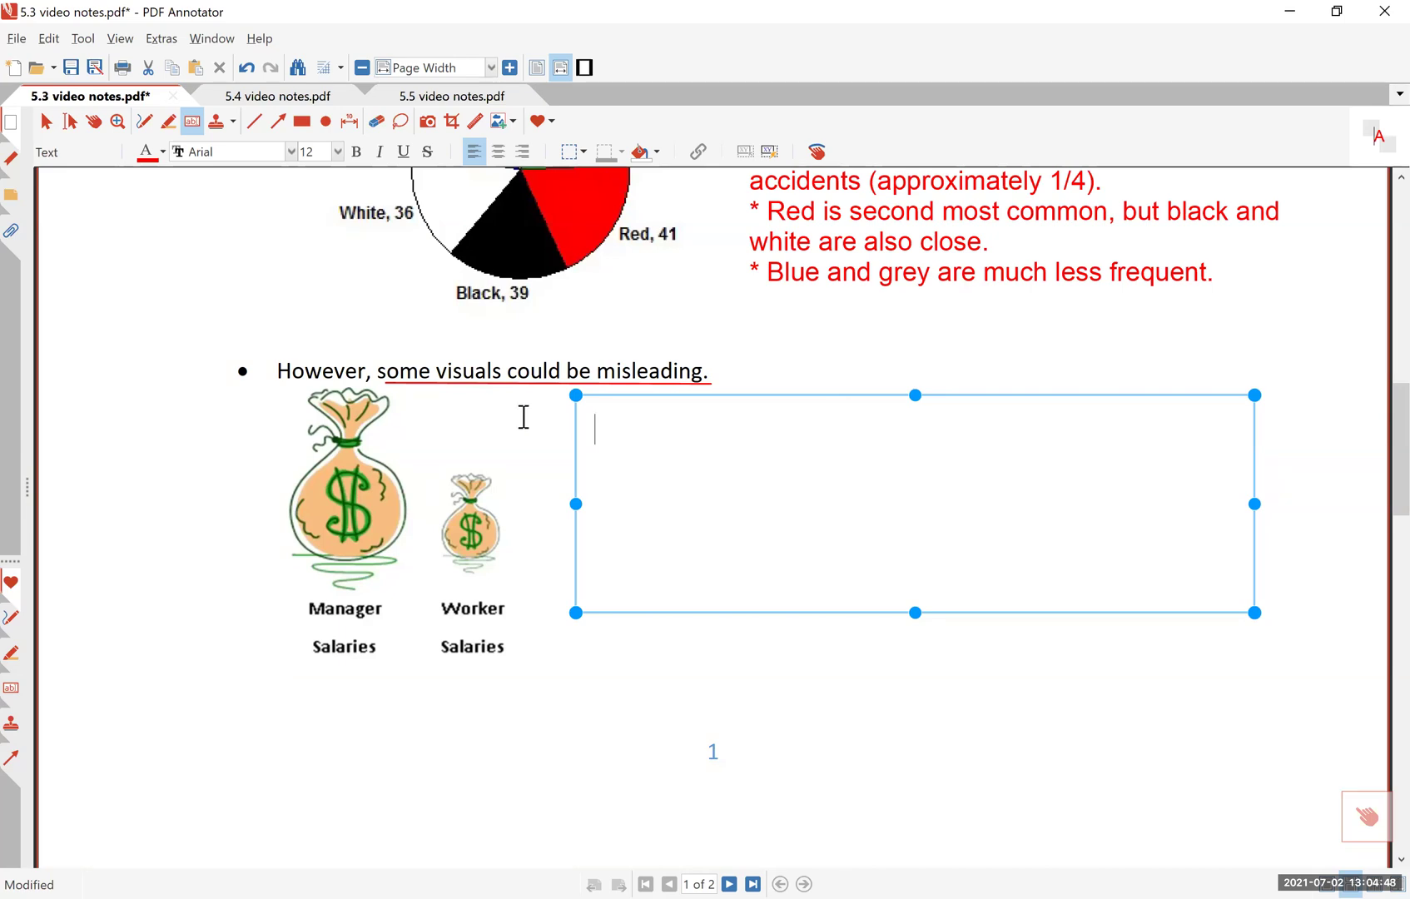
text(This pic)
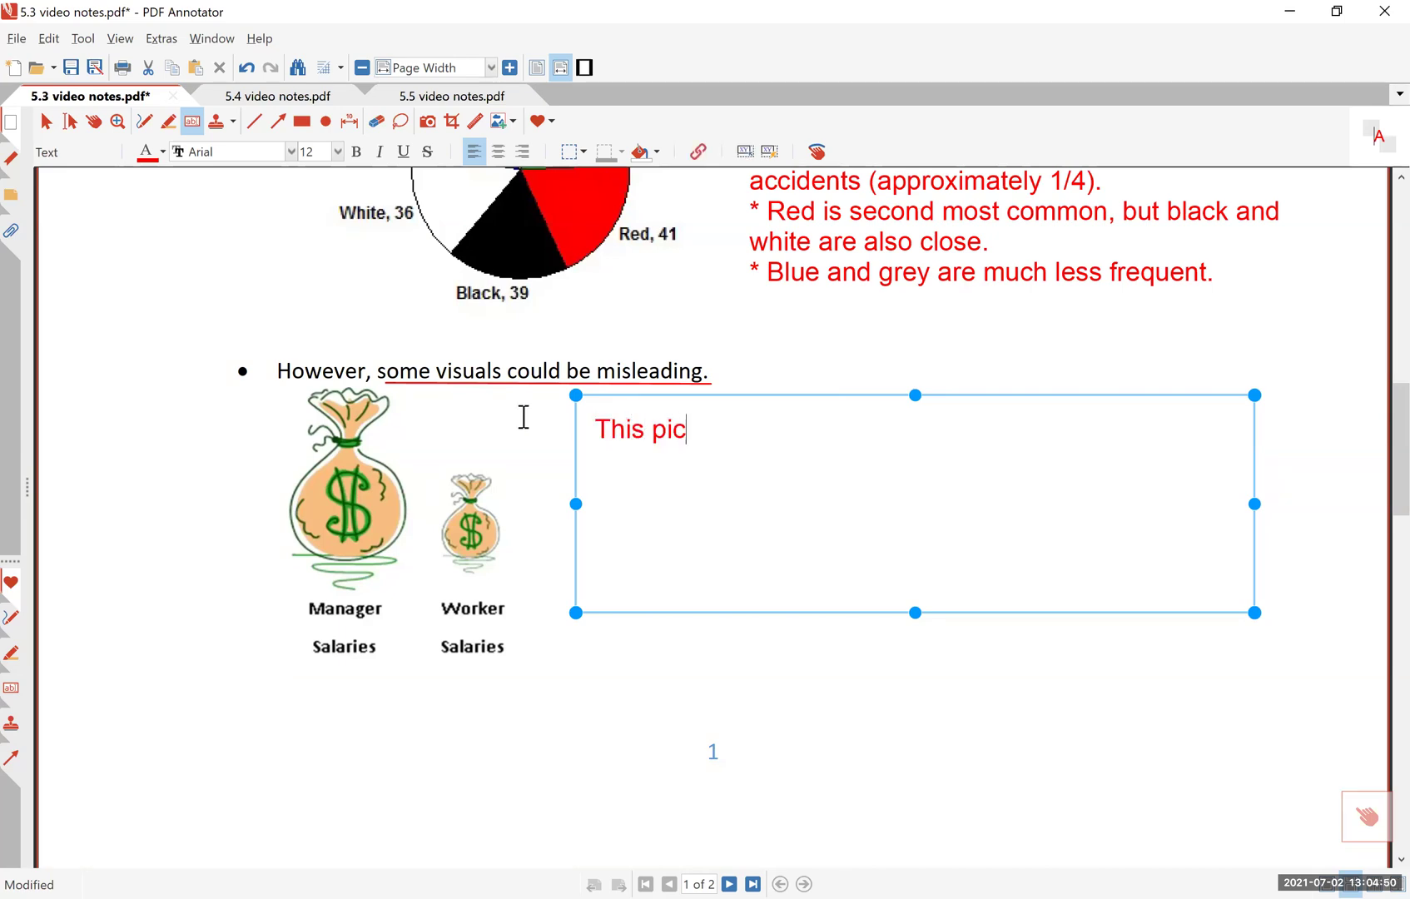
text(togram)
key(BackSpace)
text(ph)
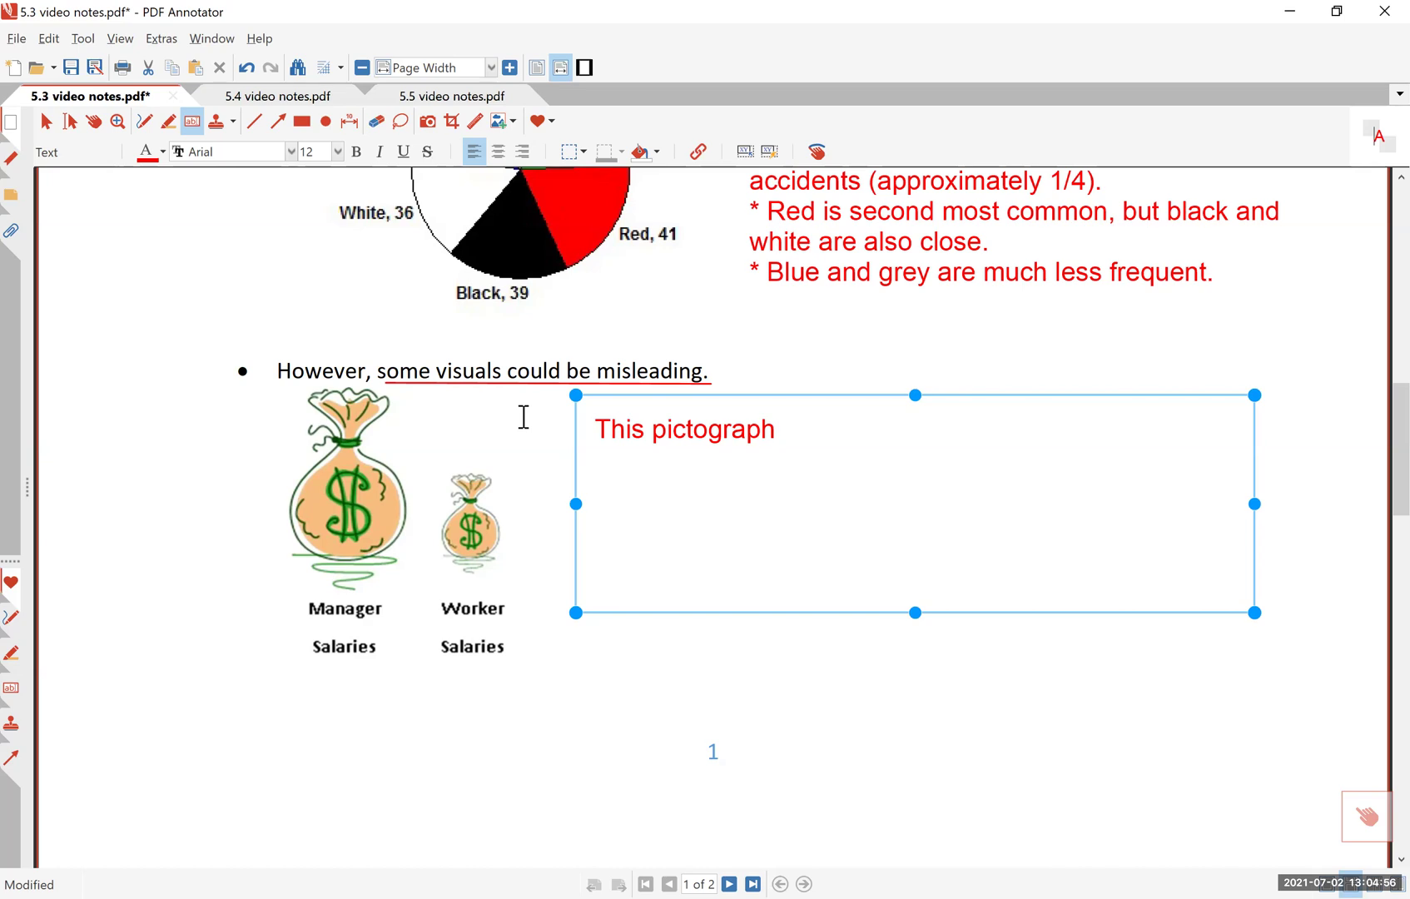
text( is supposed )
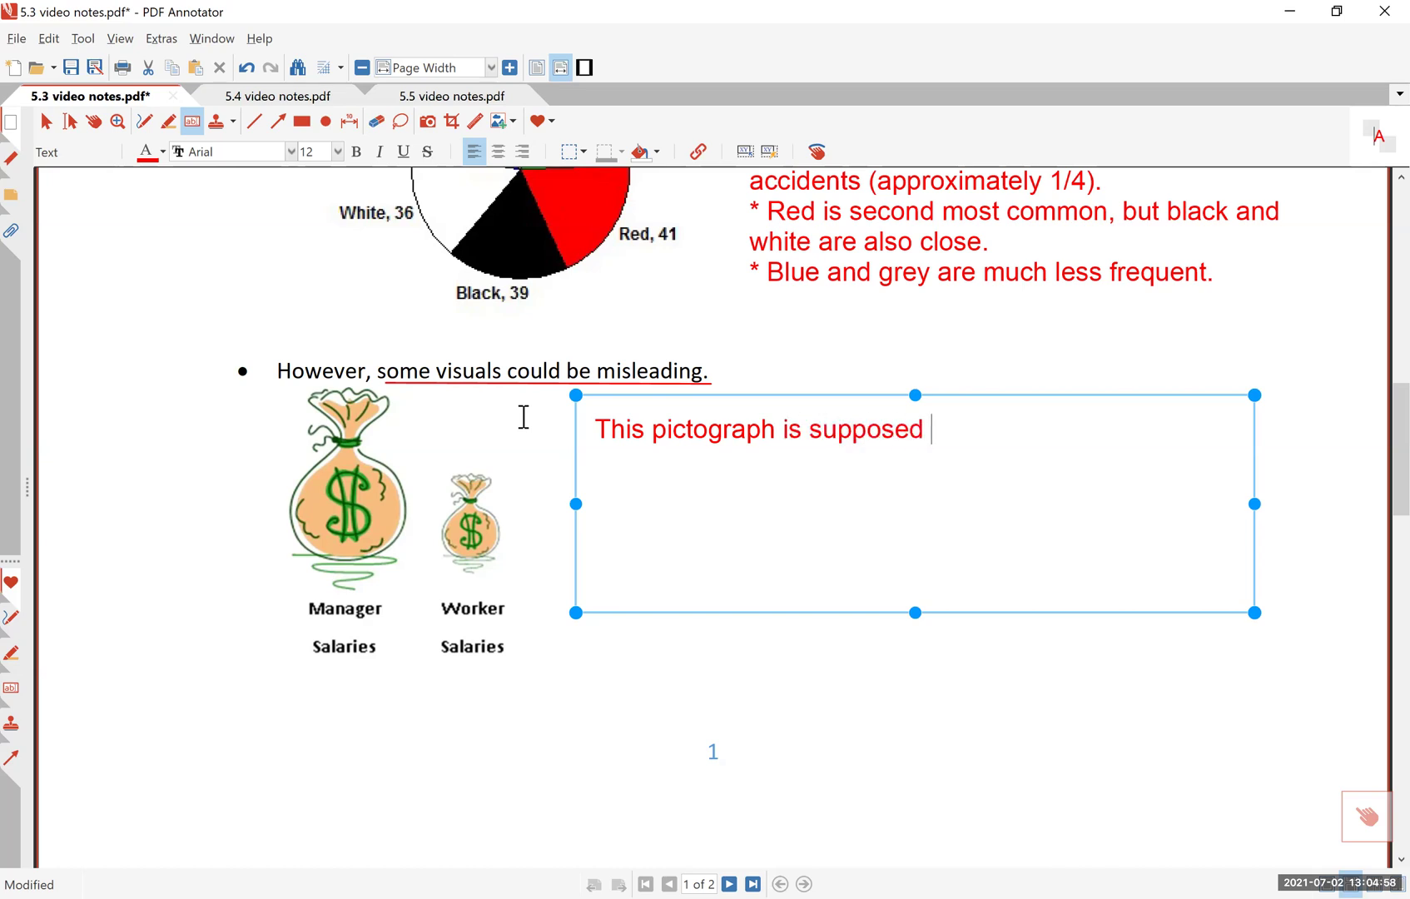
text(to indicate the sa)
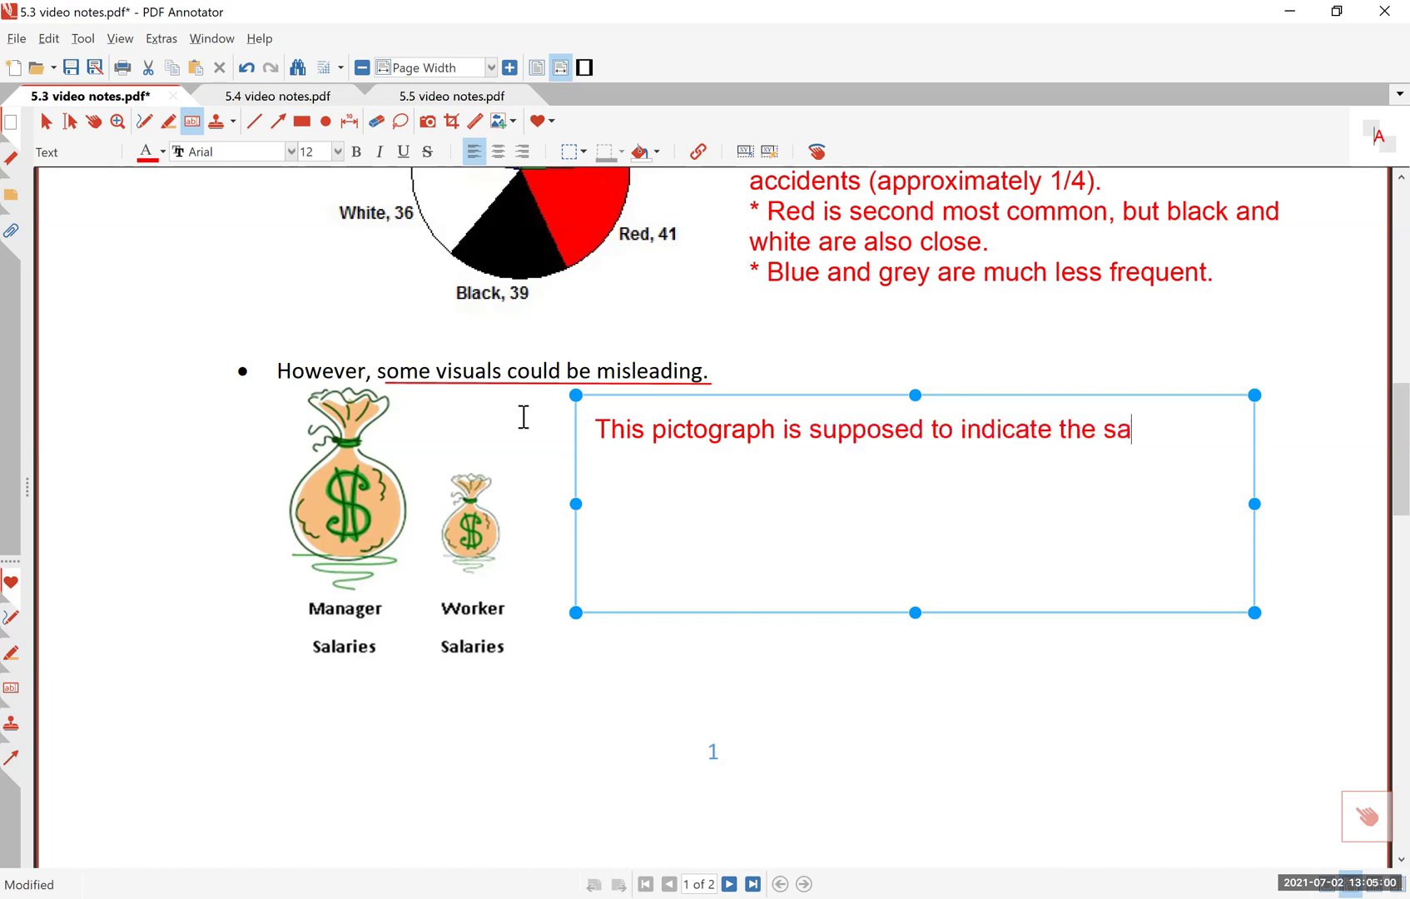
text(lary difference betw)
key(BackSpace)
text(etween)
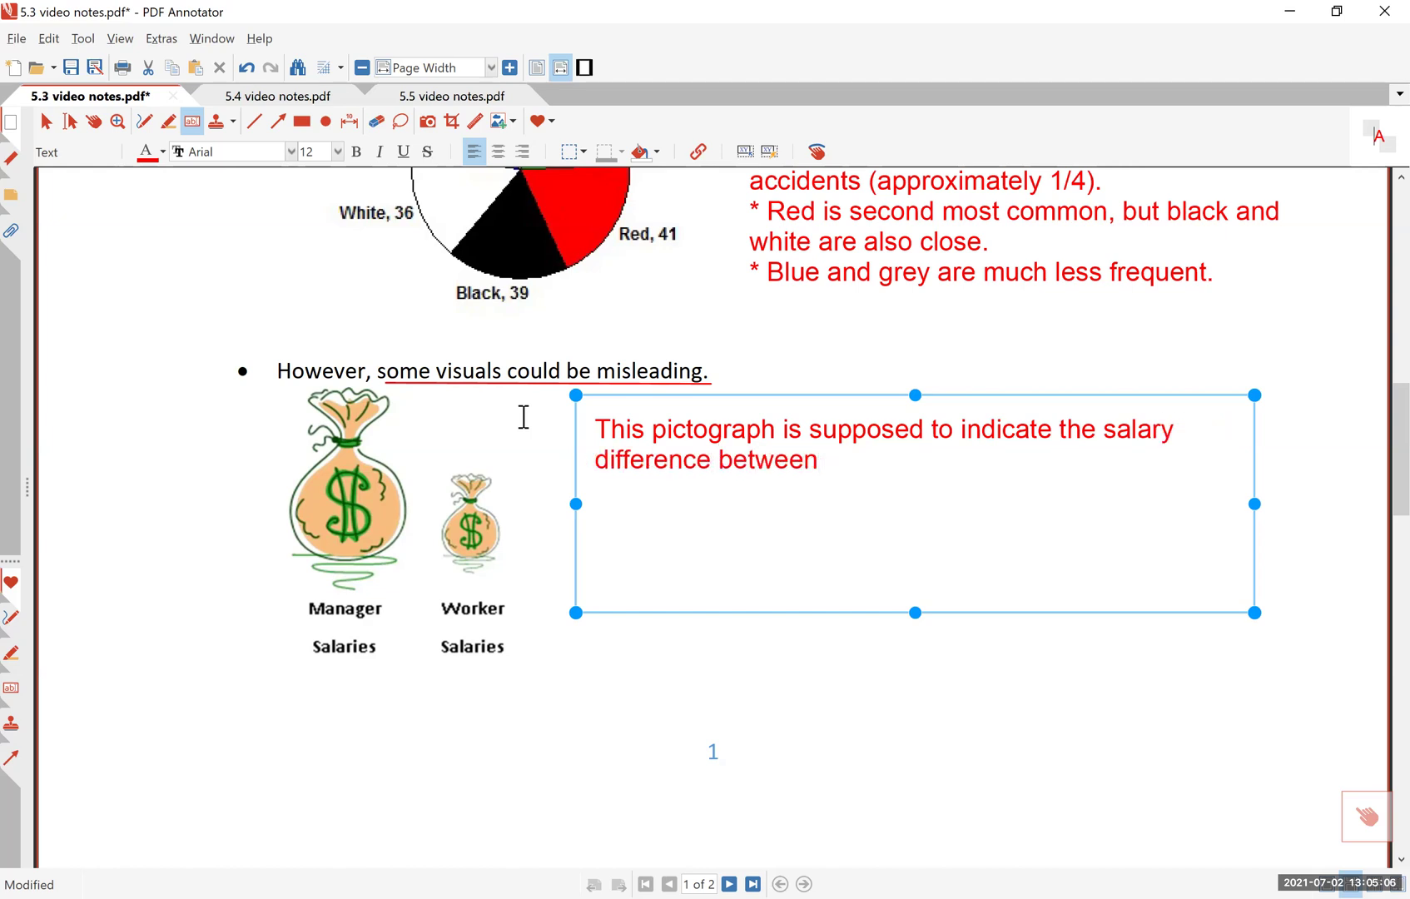
text( a manager and a )
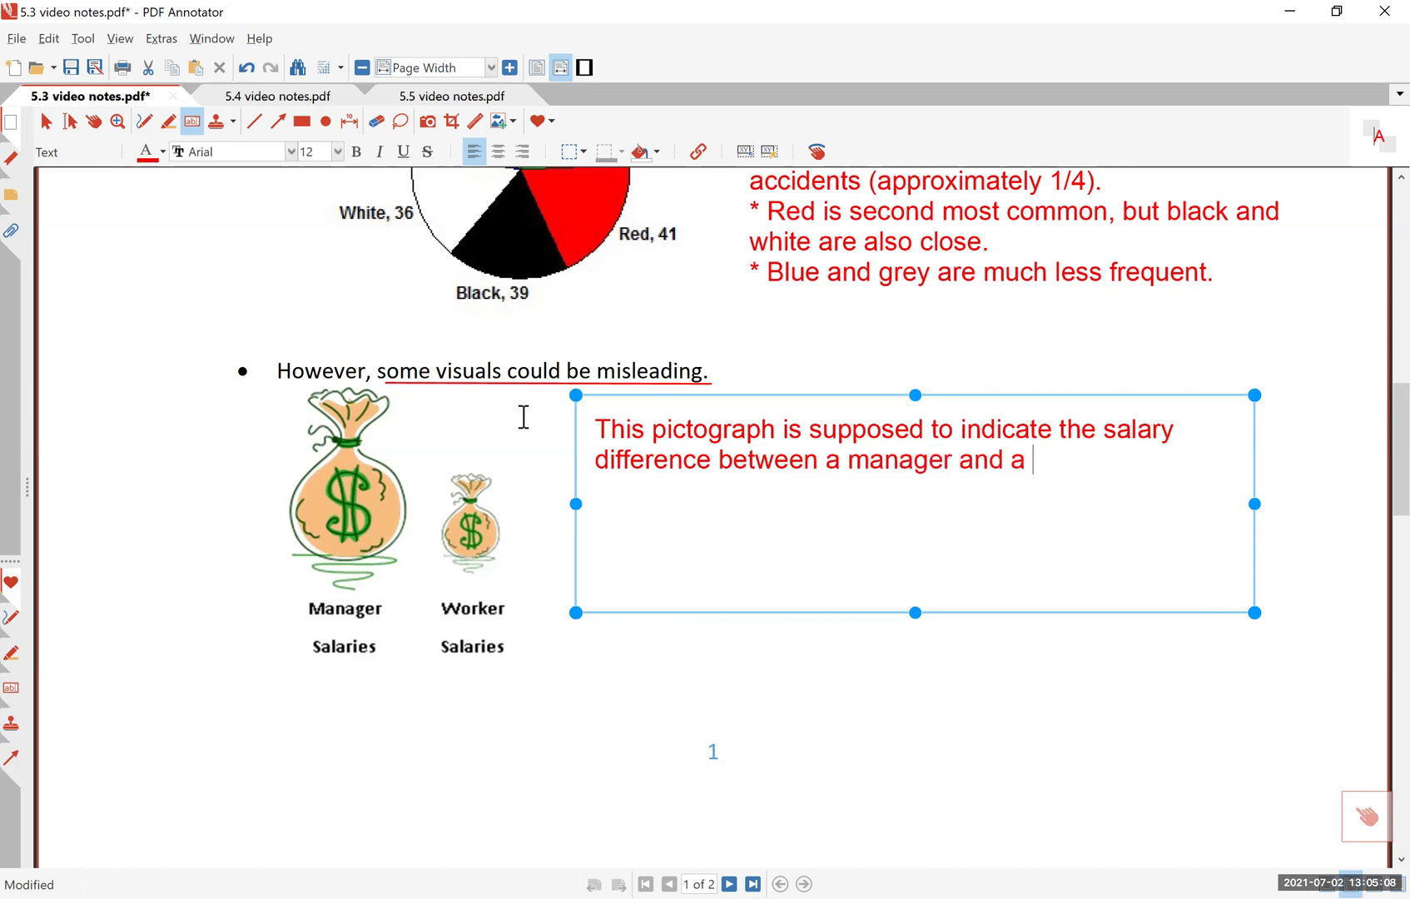
text(worker, but it is )
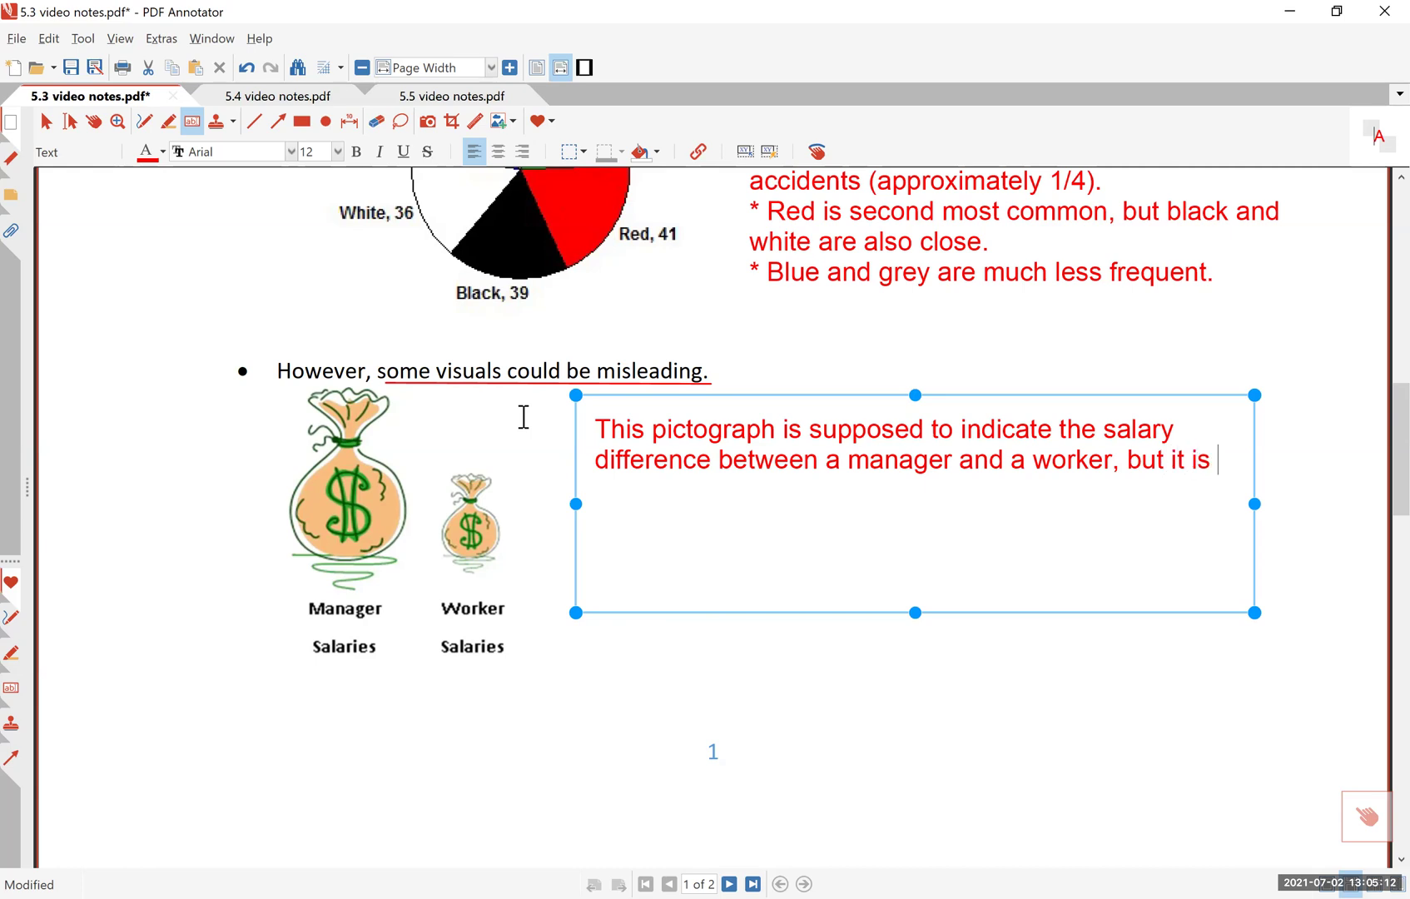
text(unclear)
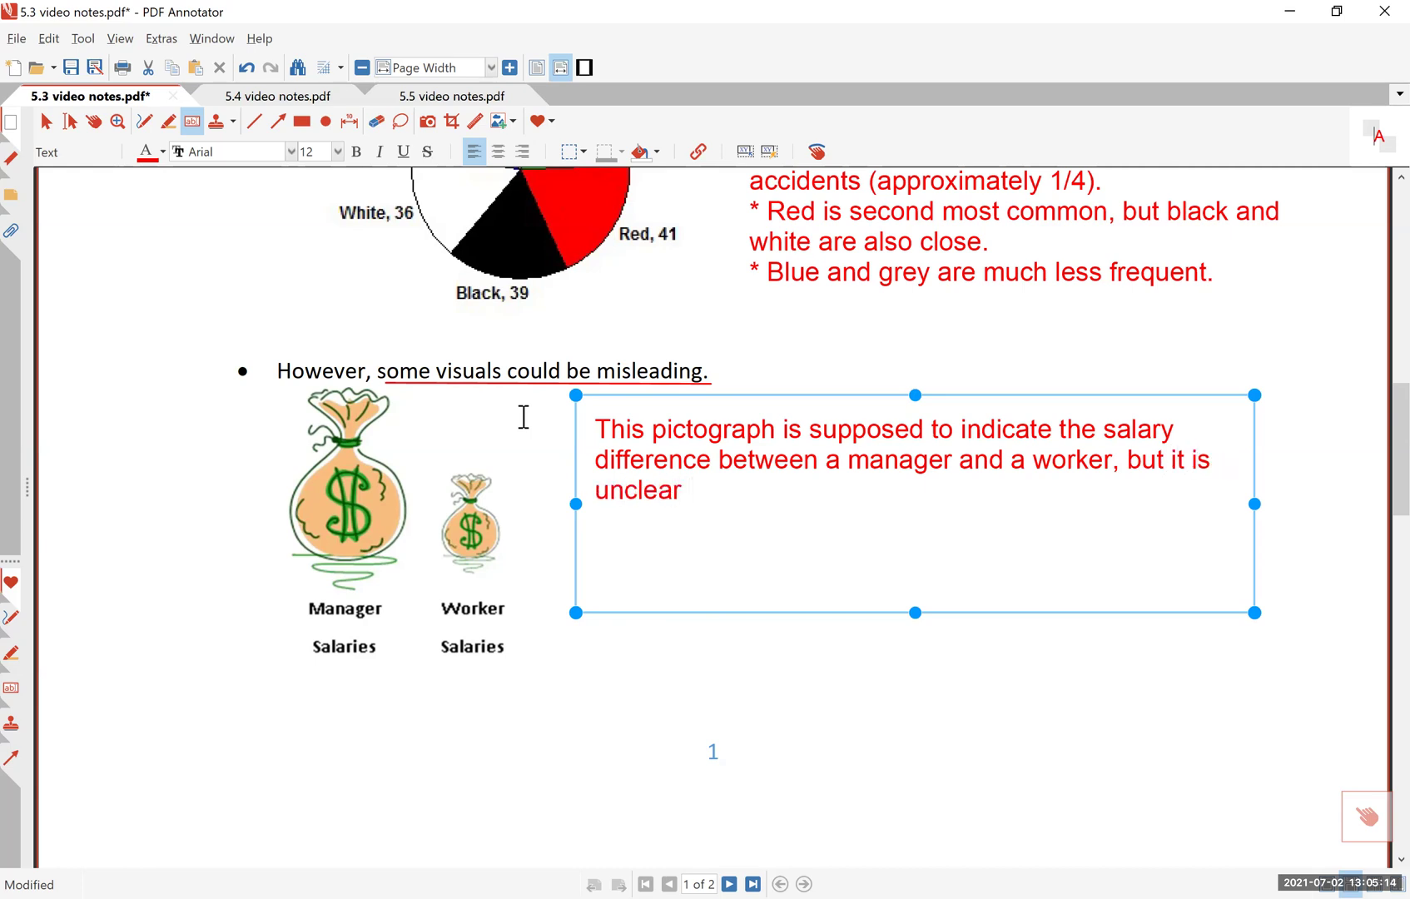
text( what that dif)
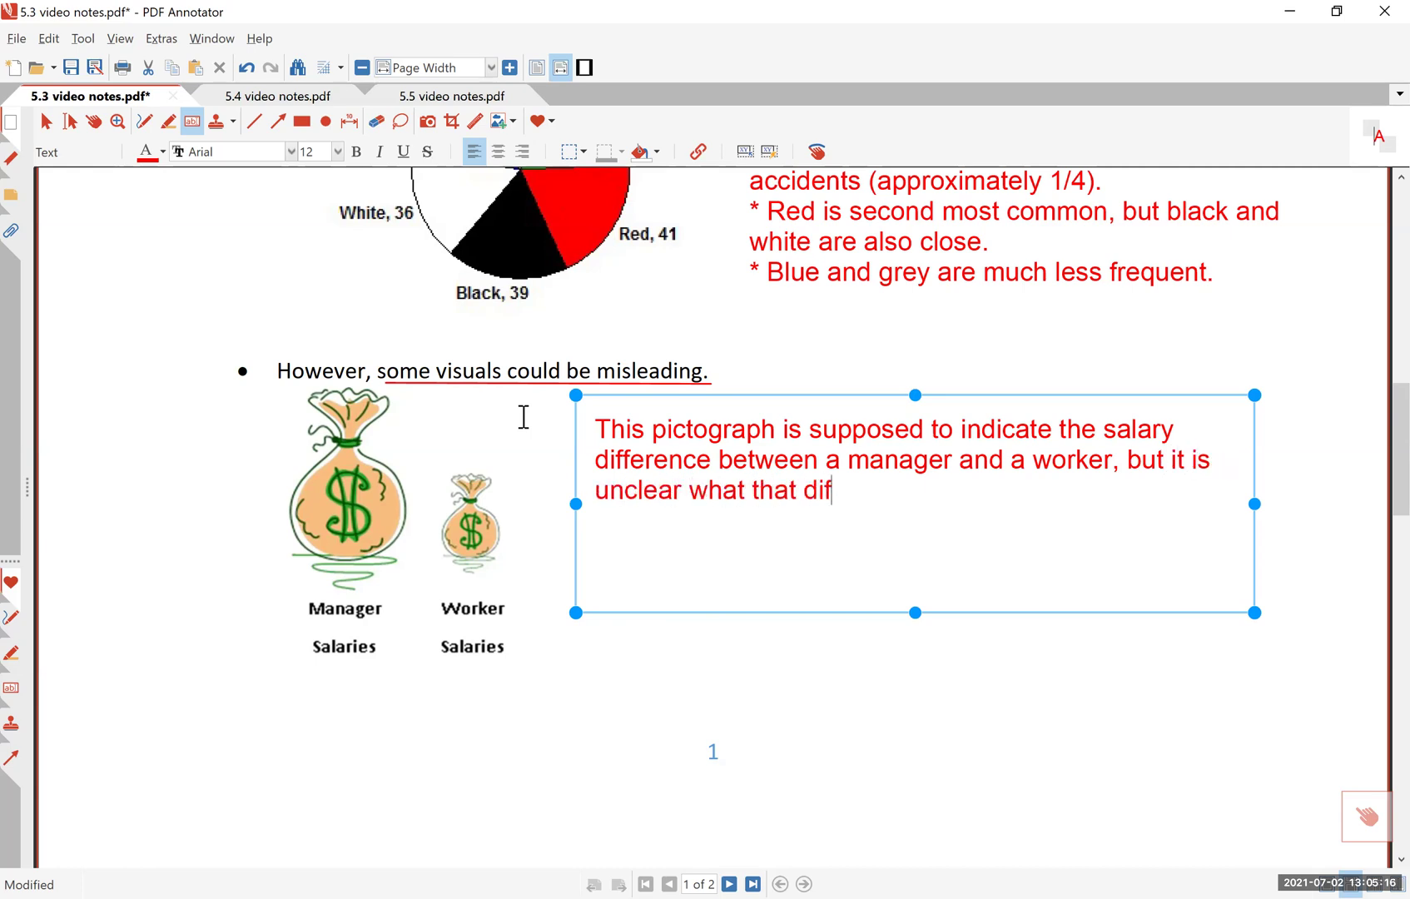
text(ference is.)
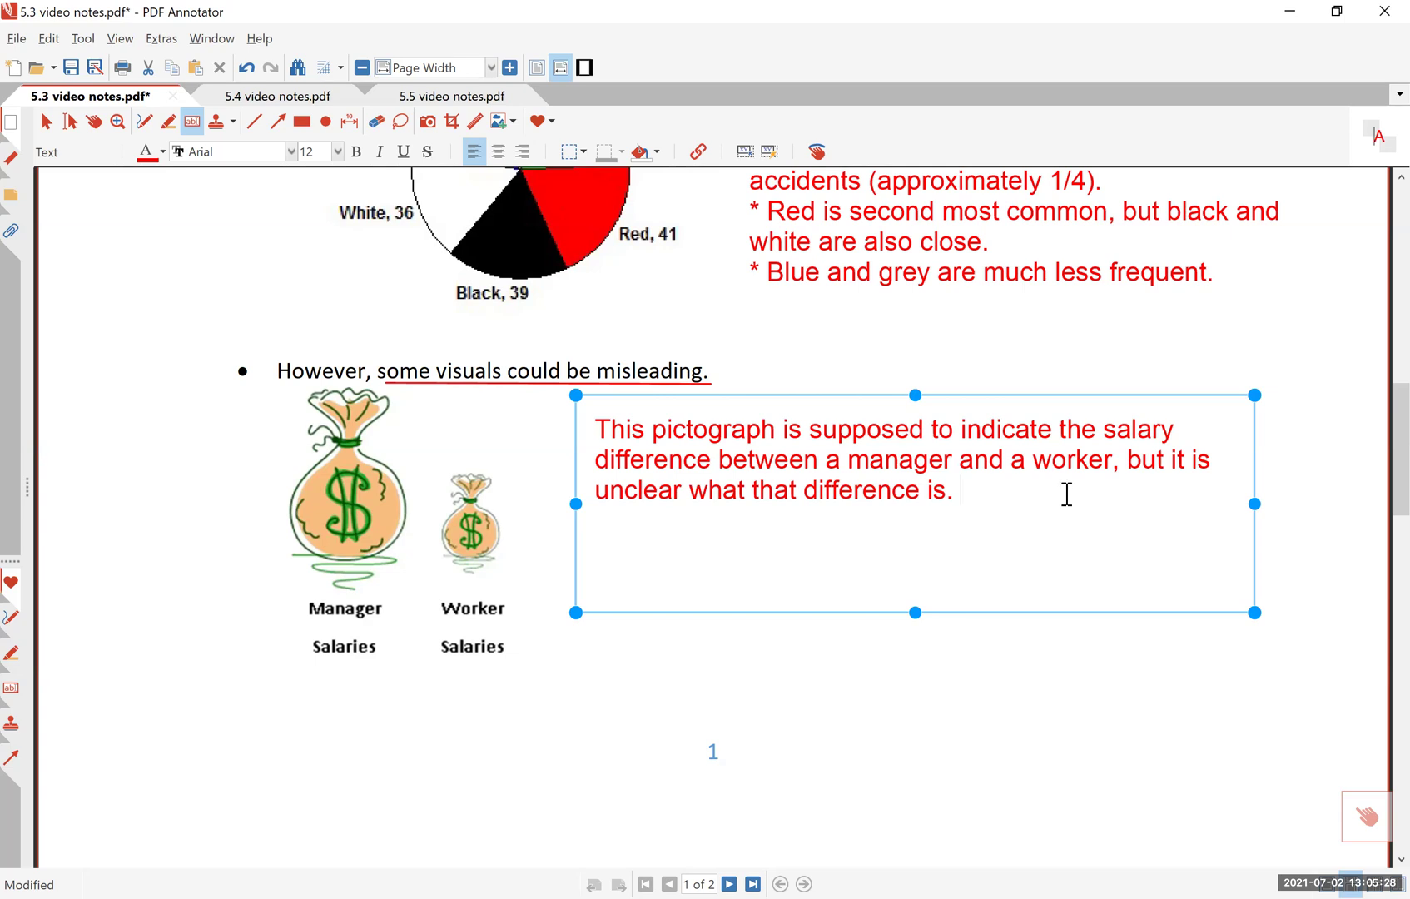
Explain the manager's bag looks twice as tall but, per Sec. 2.3, has 8 times the volume
text(The heigh)
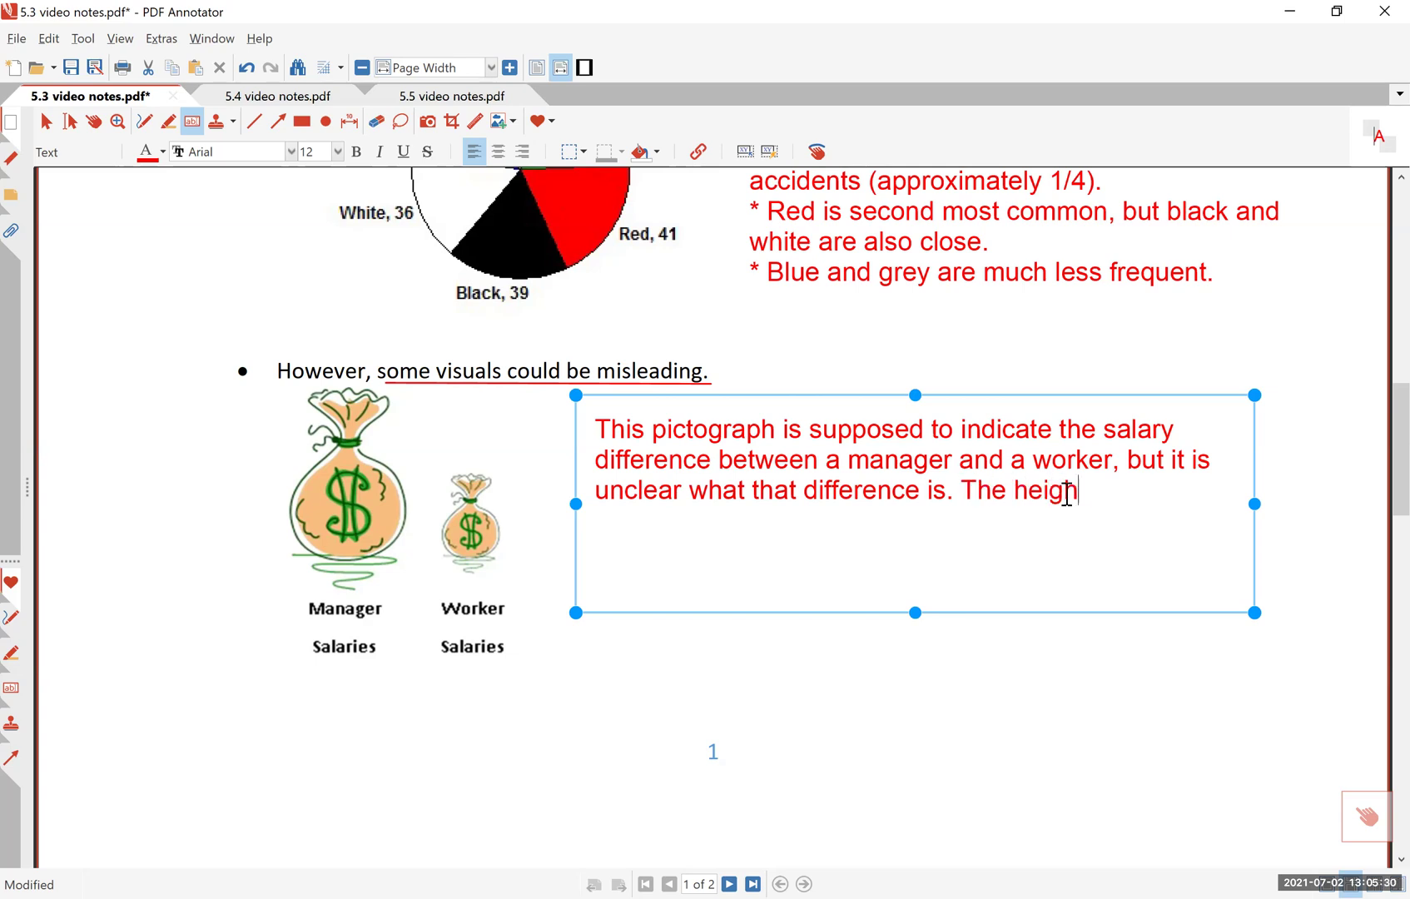
text(t of the manag)
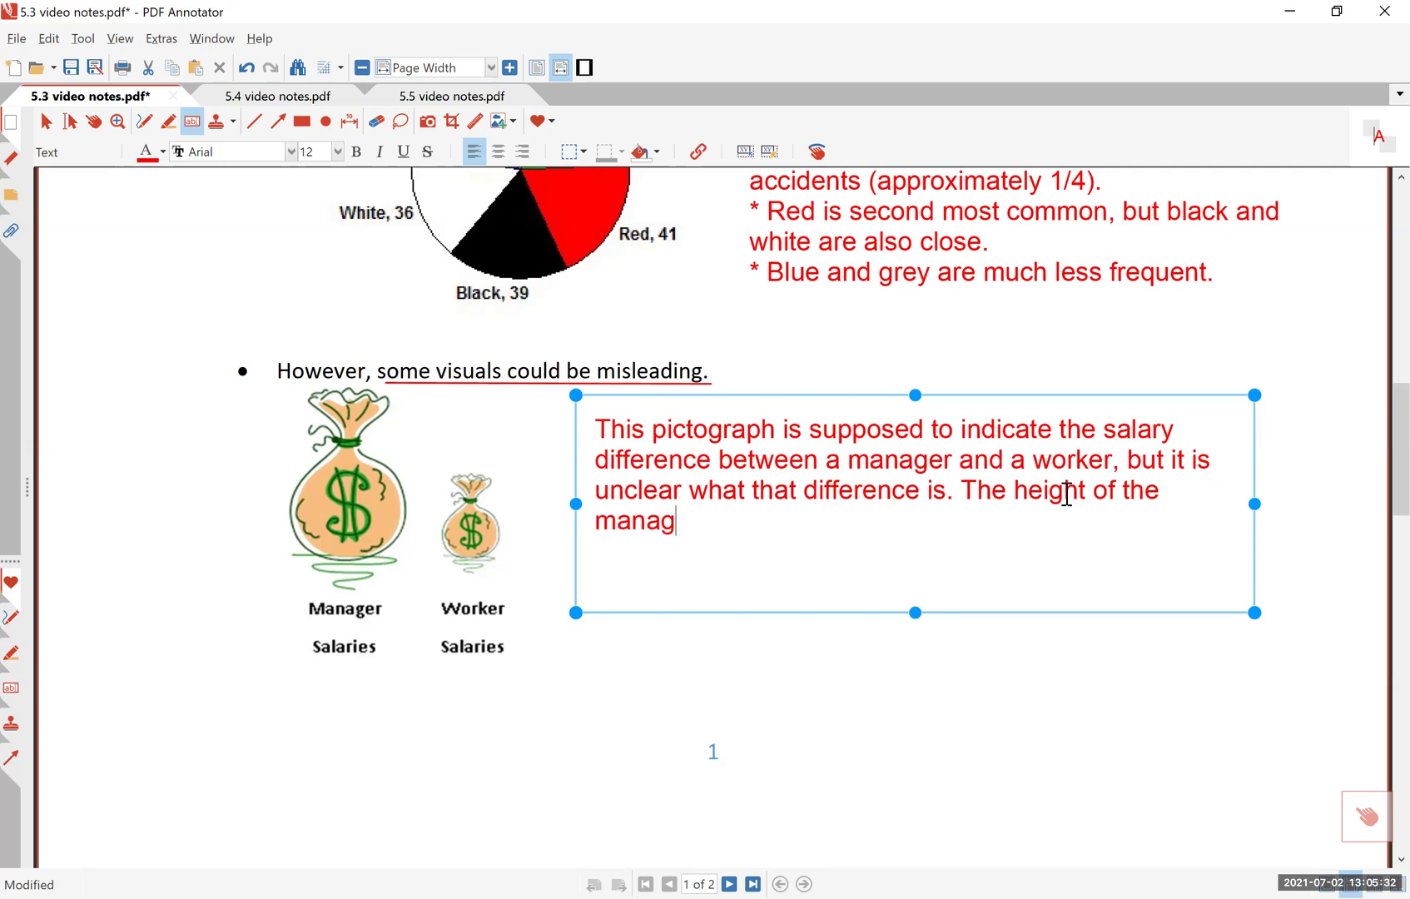
text(er's bag a)
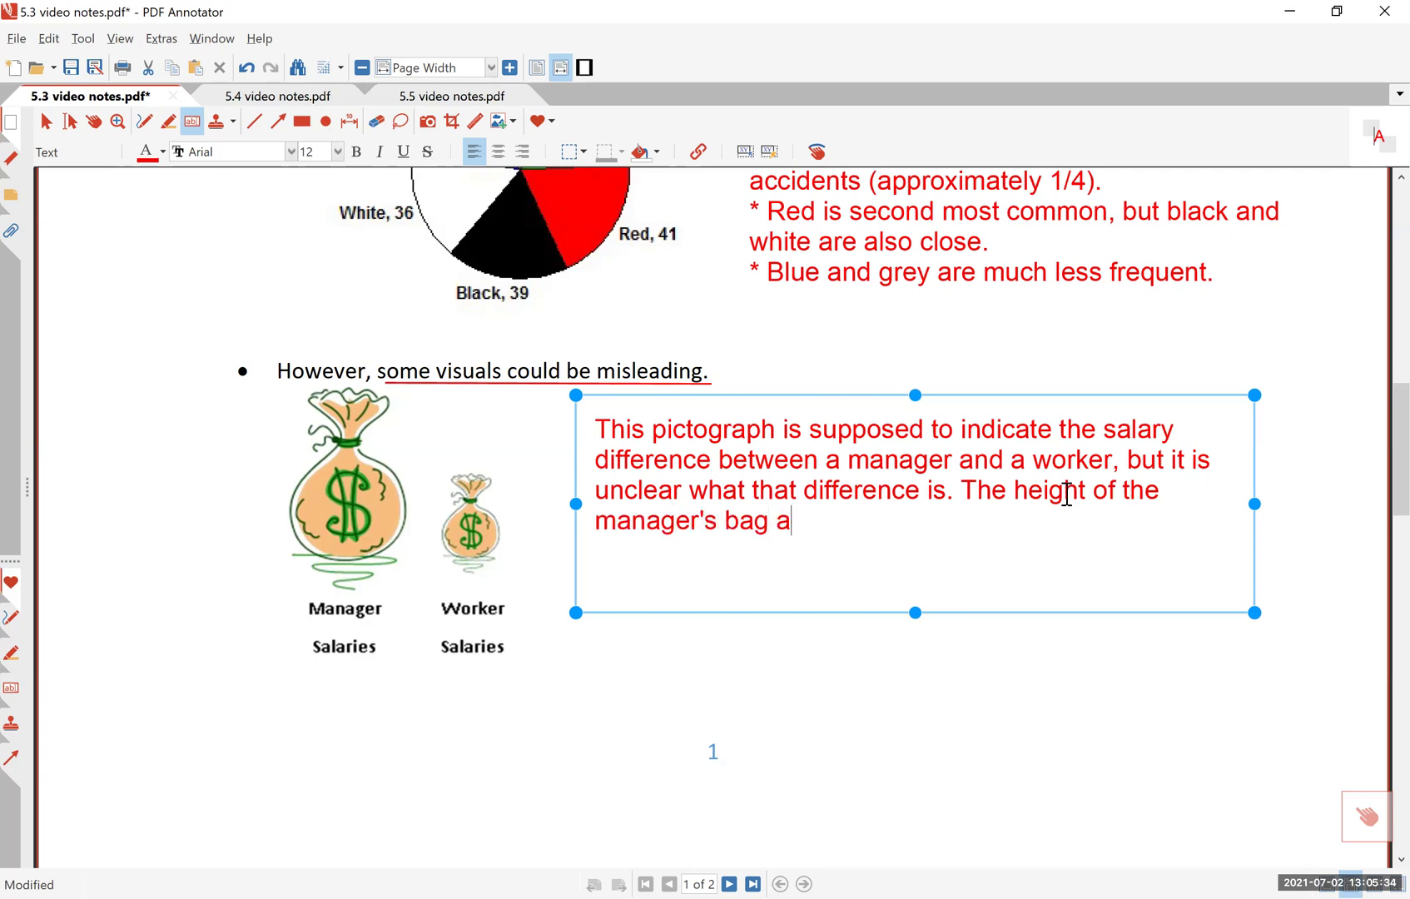
text(ppears about twic)
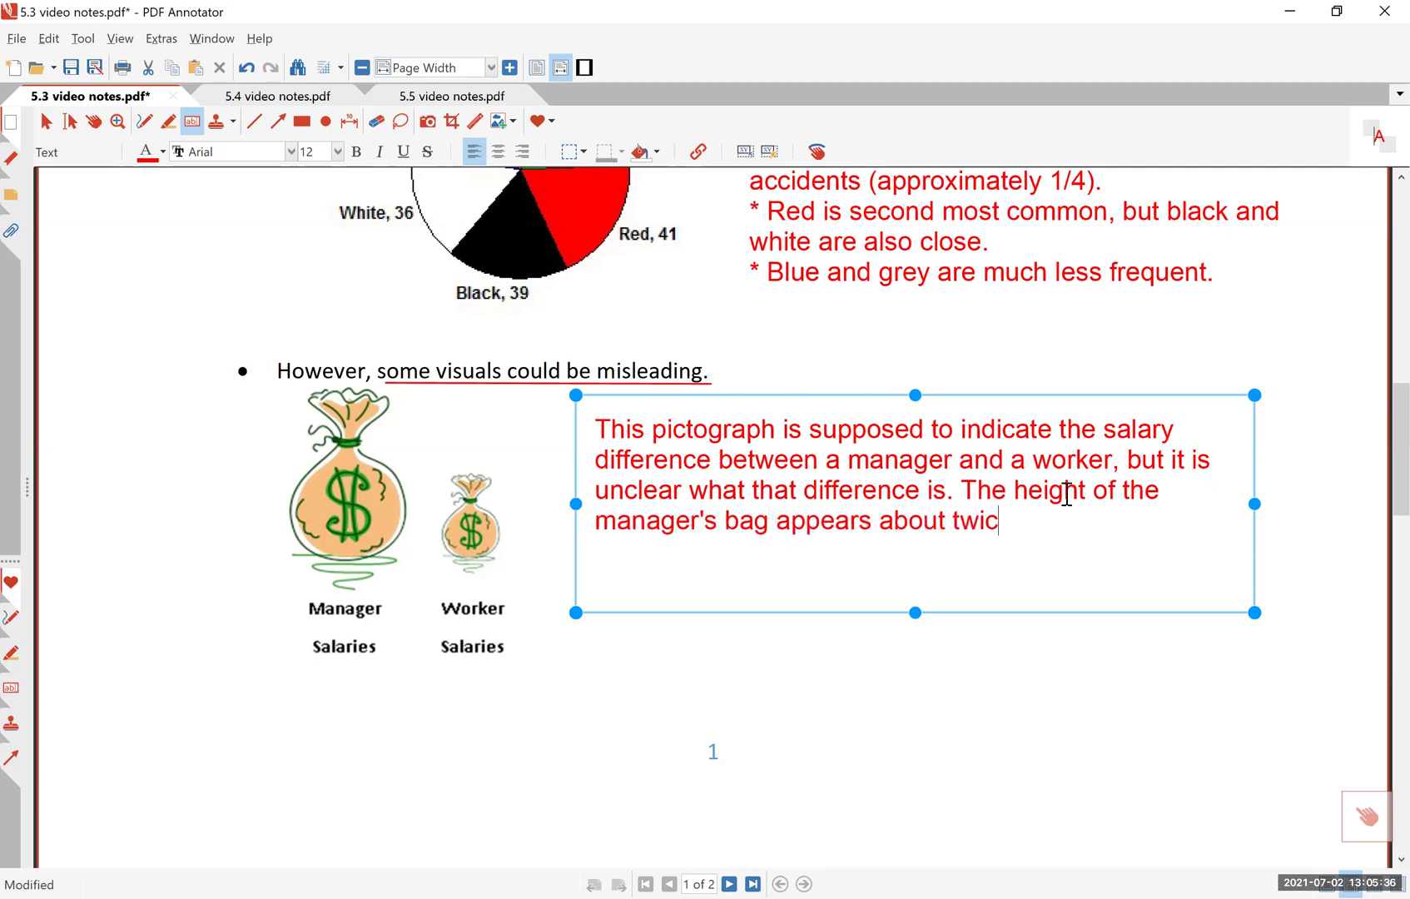
text(e as much )
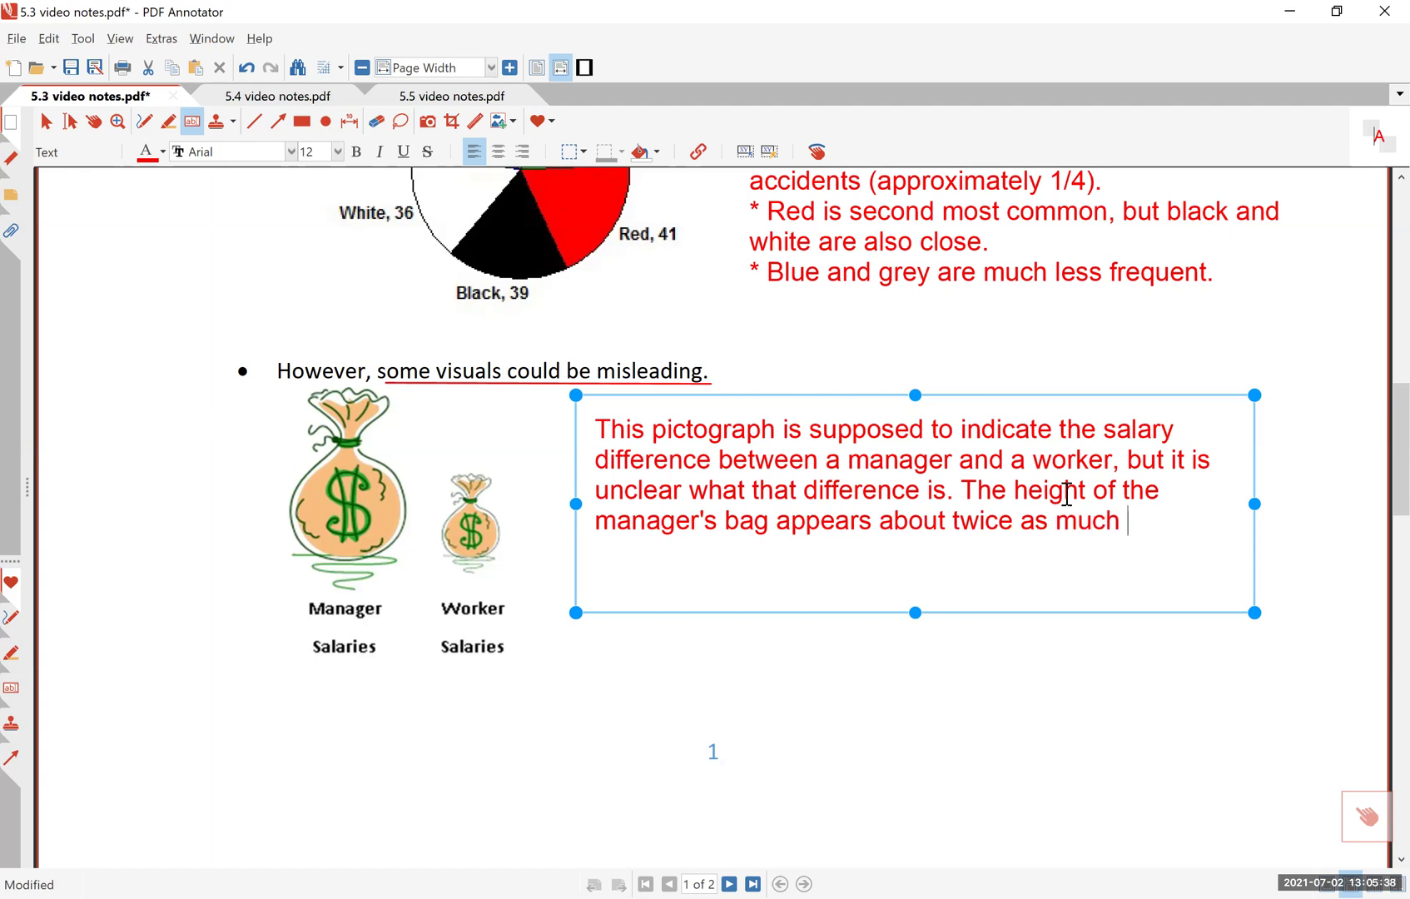
text(as the other.)
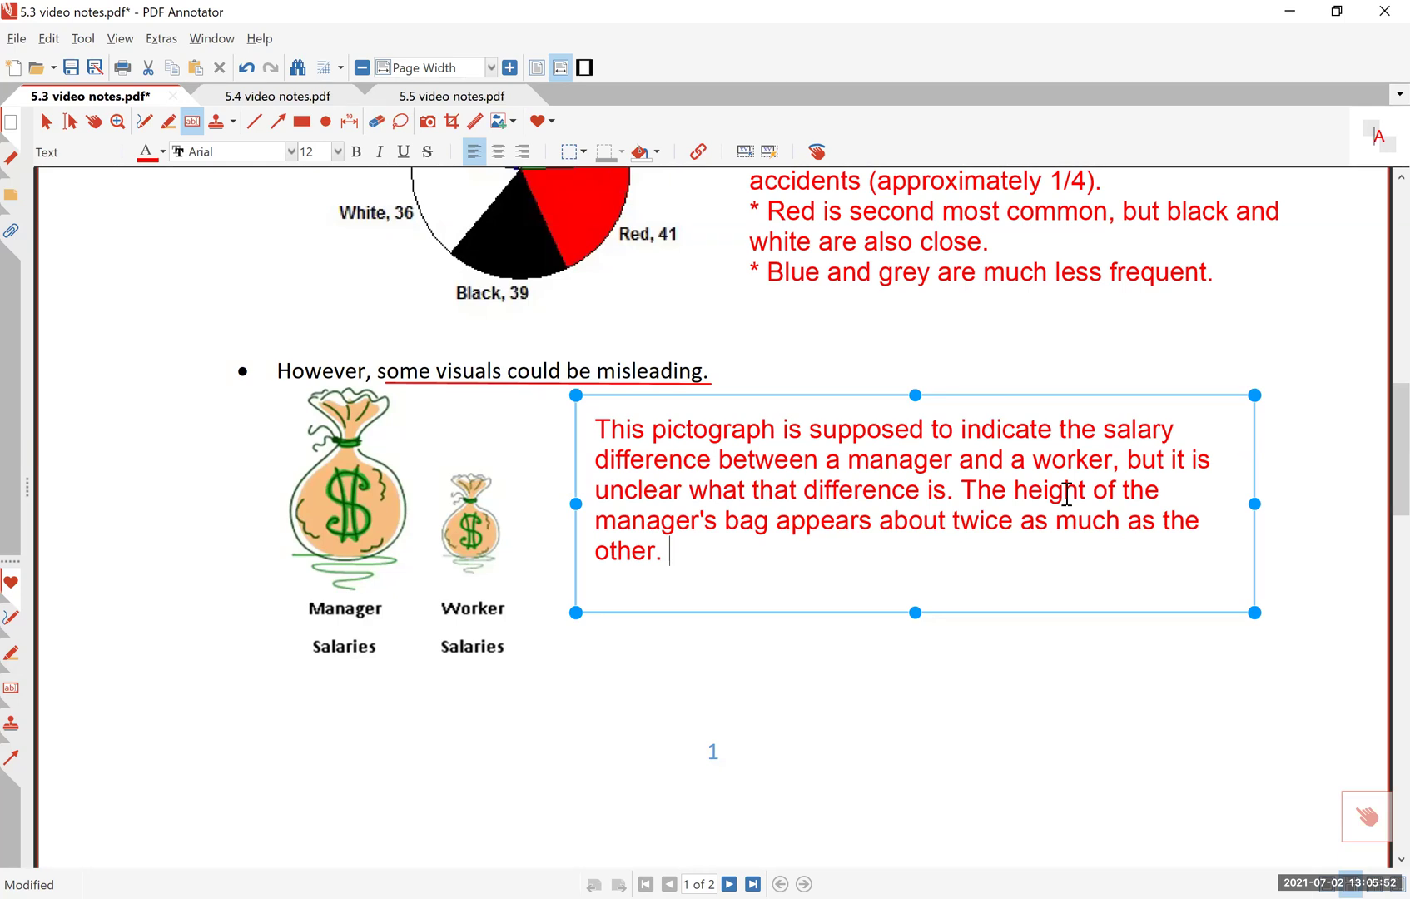
text(Sec. 2.3)
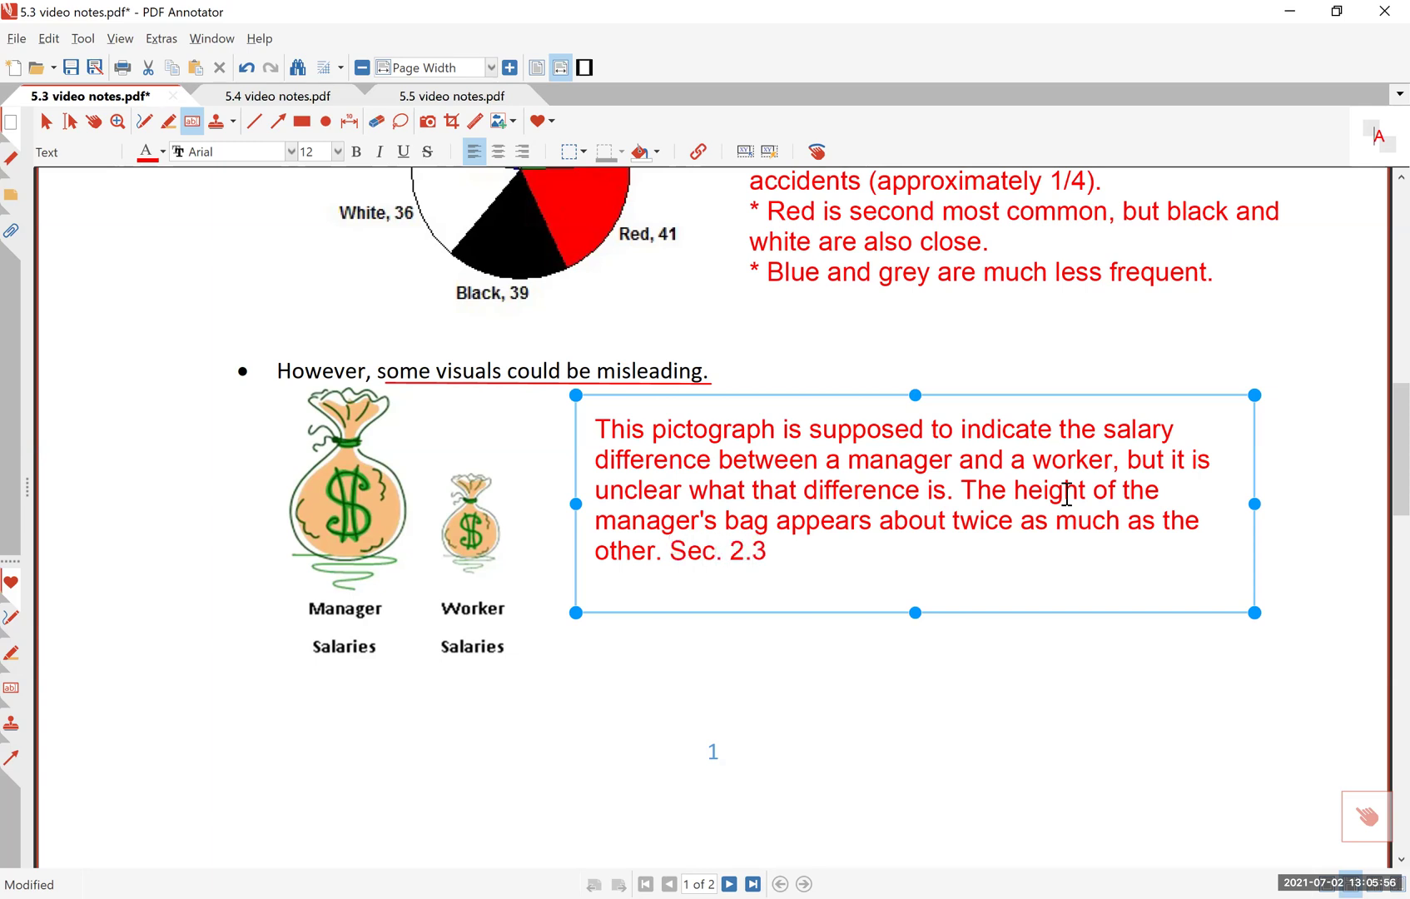
key(BackSpace)
key(BackSpace)
key(BackSpace)
key(BackSpace)
key(BackSpace)
key(BackSpace)
key(BackSpace)
key(BackSpace)
text(In Sec. 2.3,)
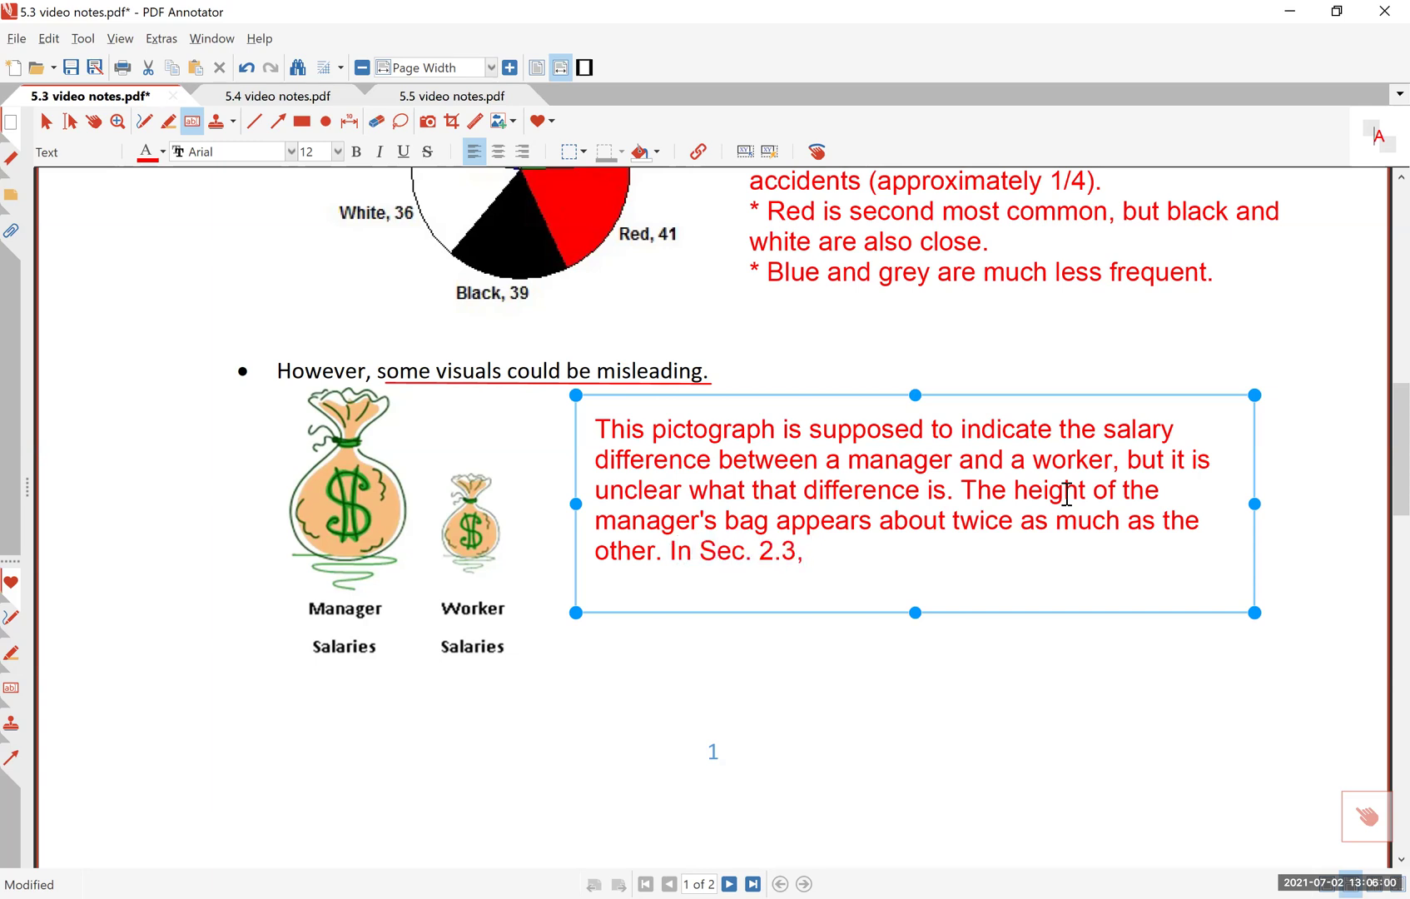
text( we learned that)
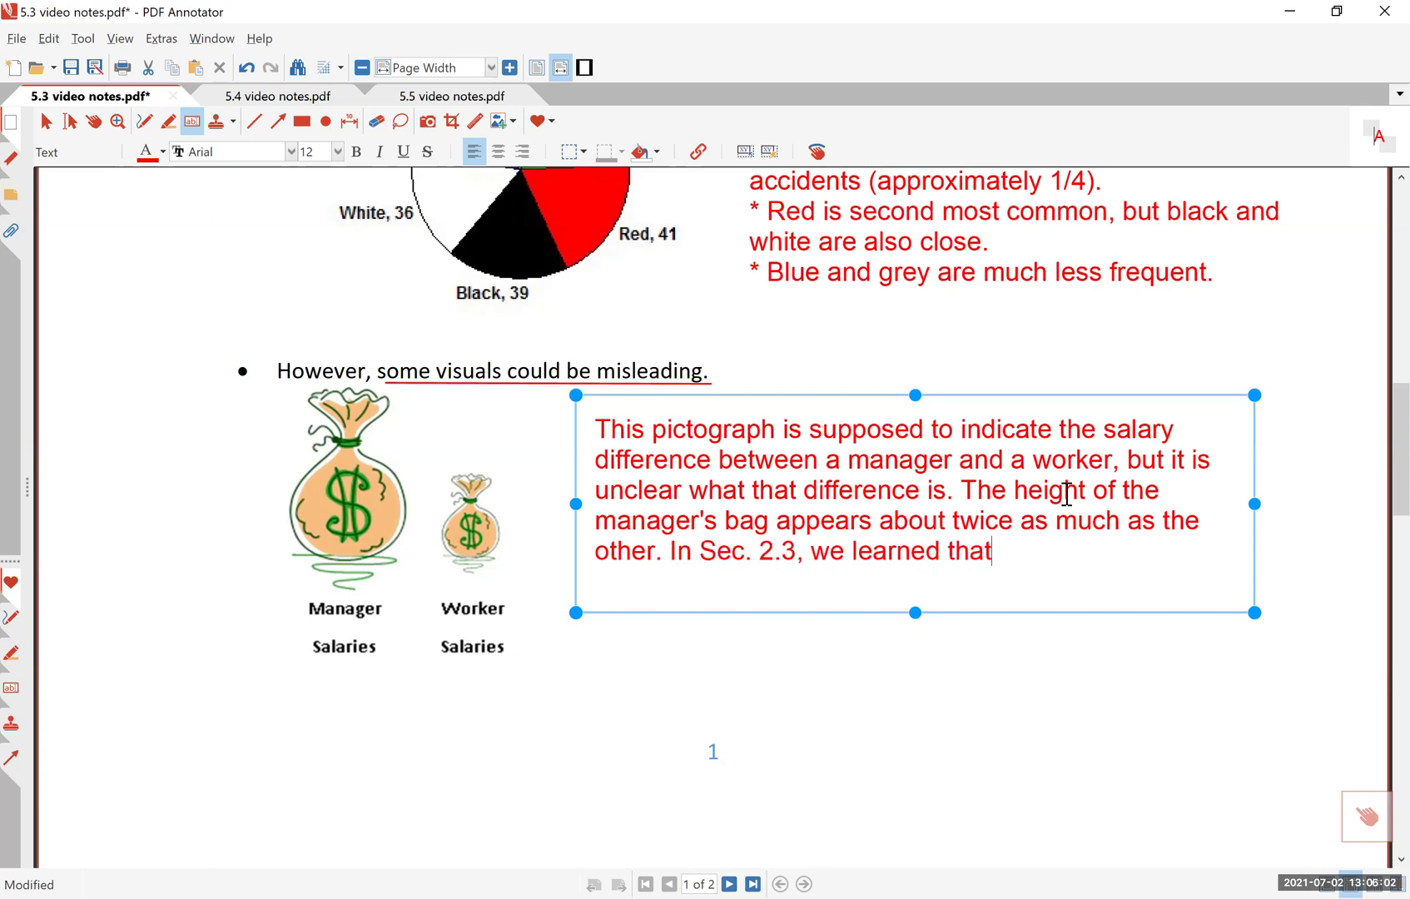
text(, her)
key(BackSpace)
key(BackSpace)
key(BackSpace)
text(in this case,)
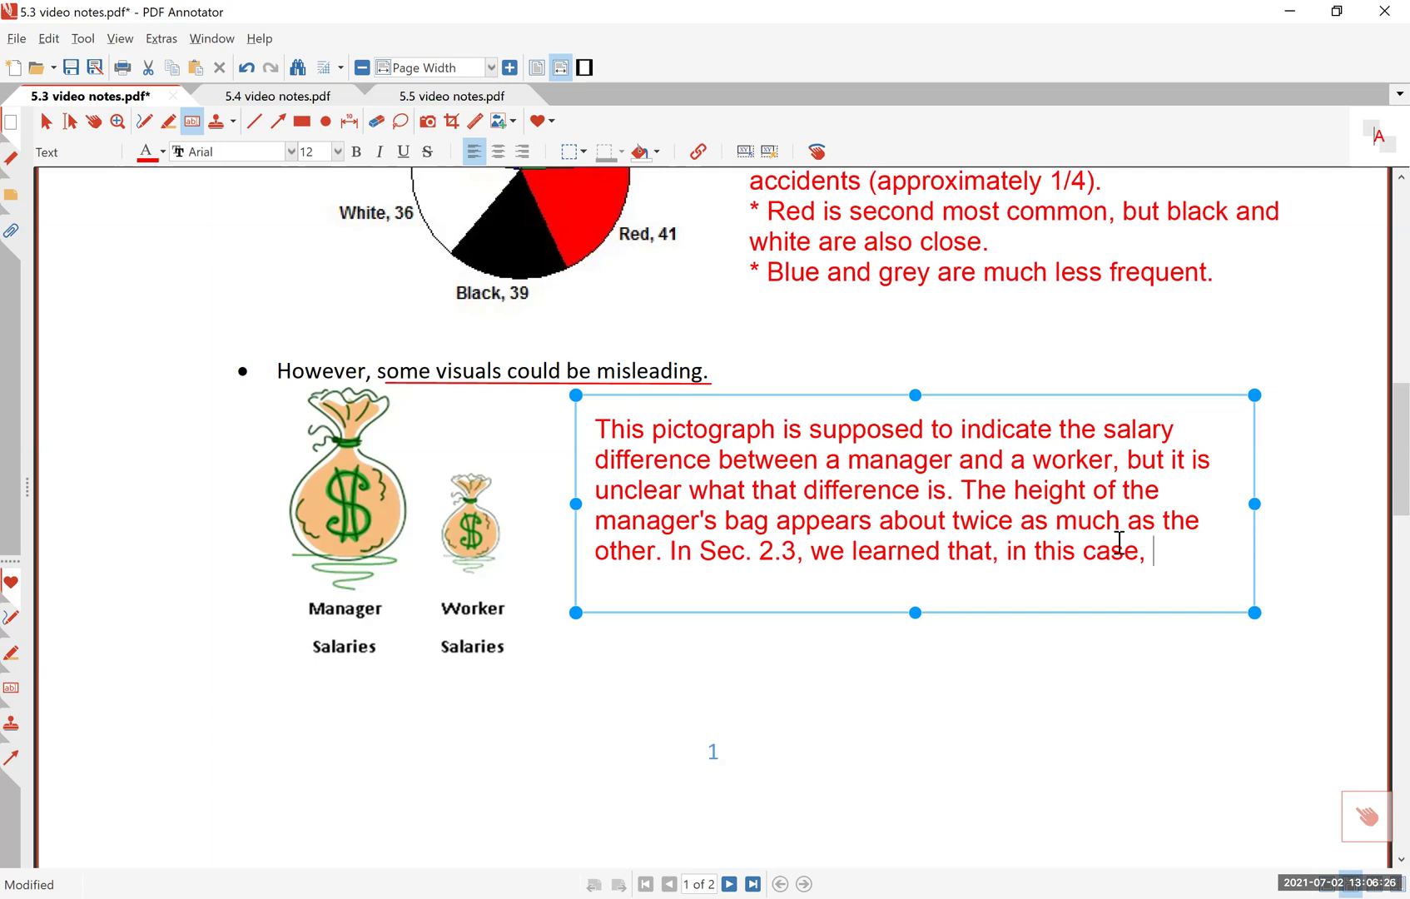
text(the manager's ba)
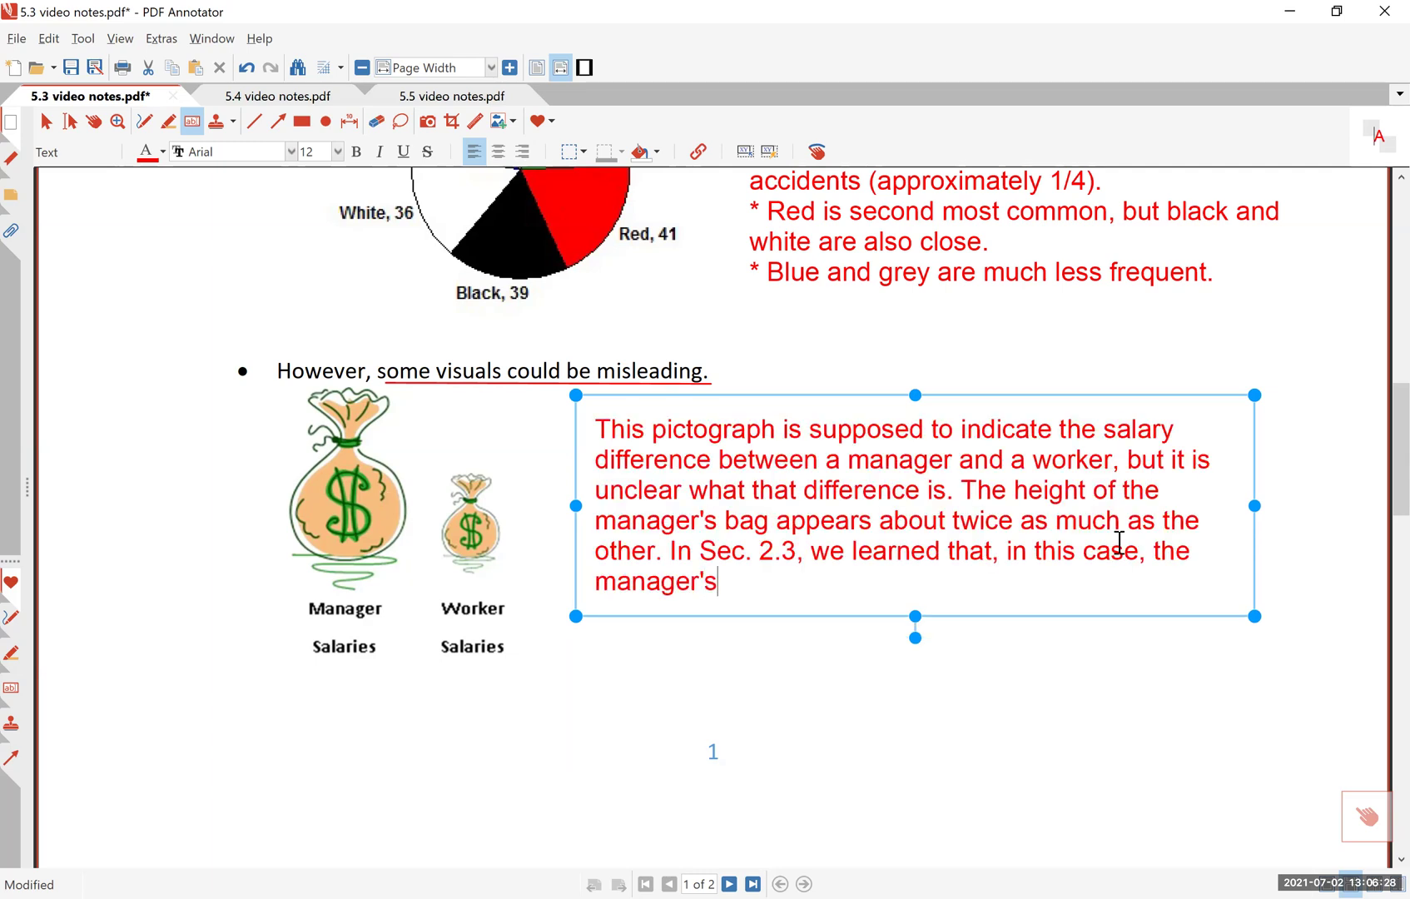
text(g has a volume )
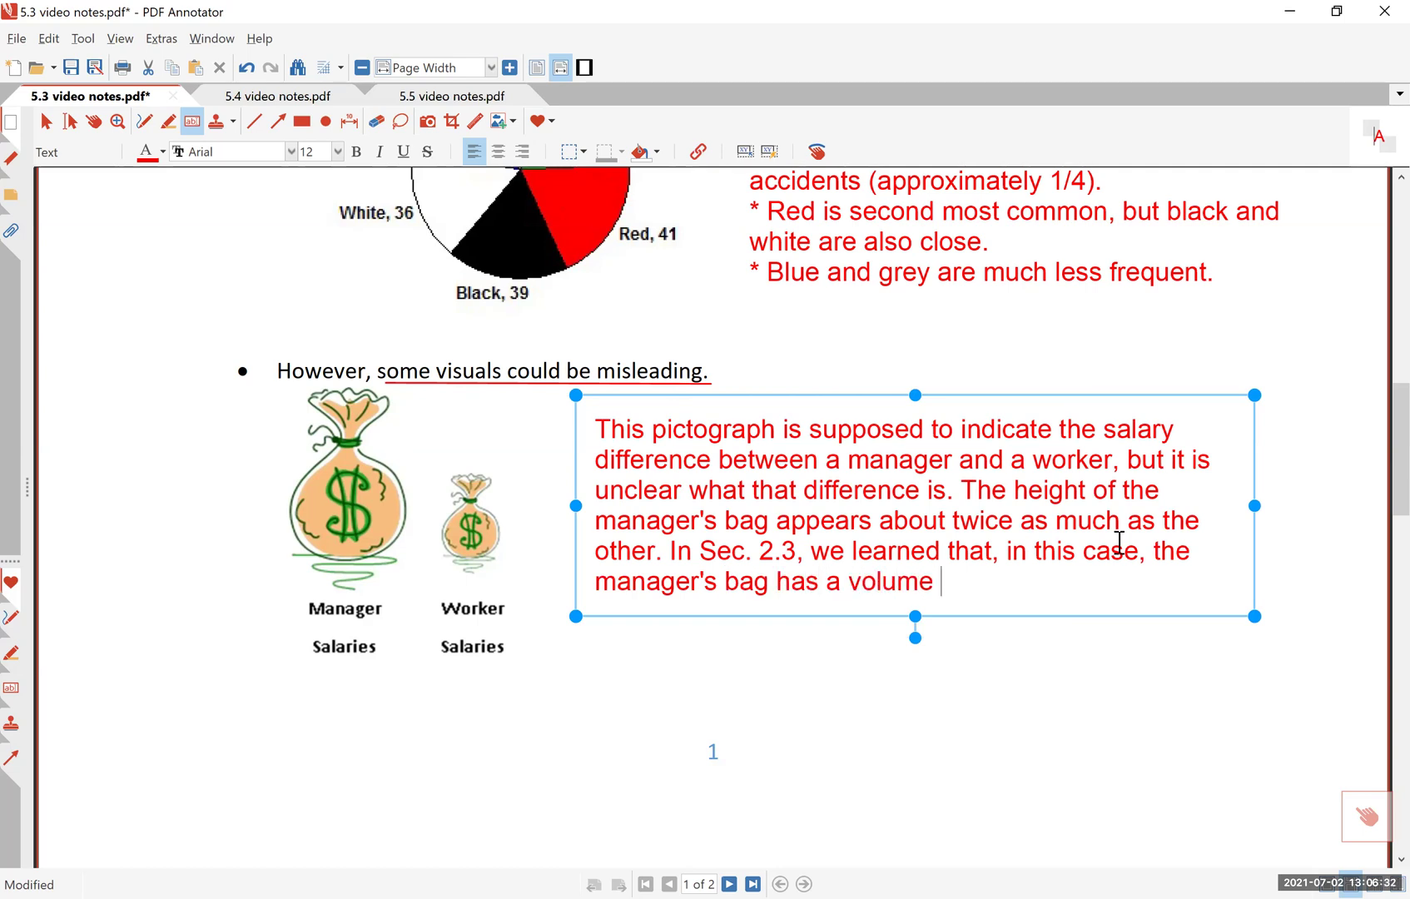
text(8 times as )
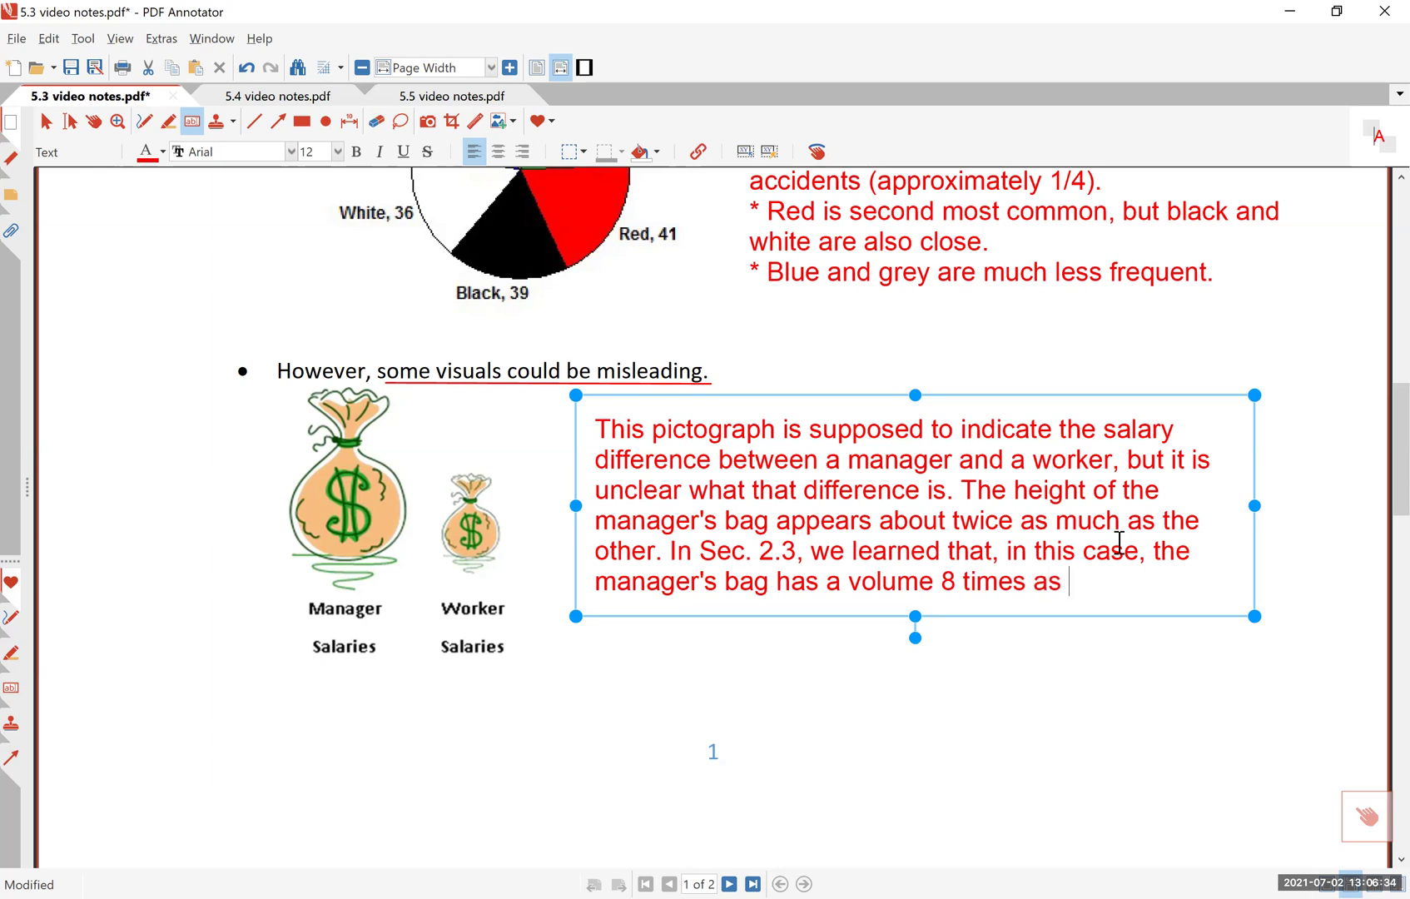
text(large as the ot)
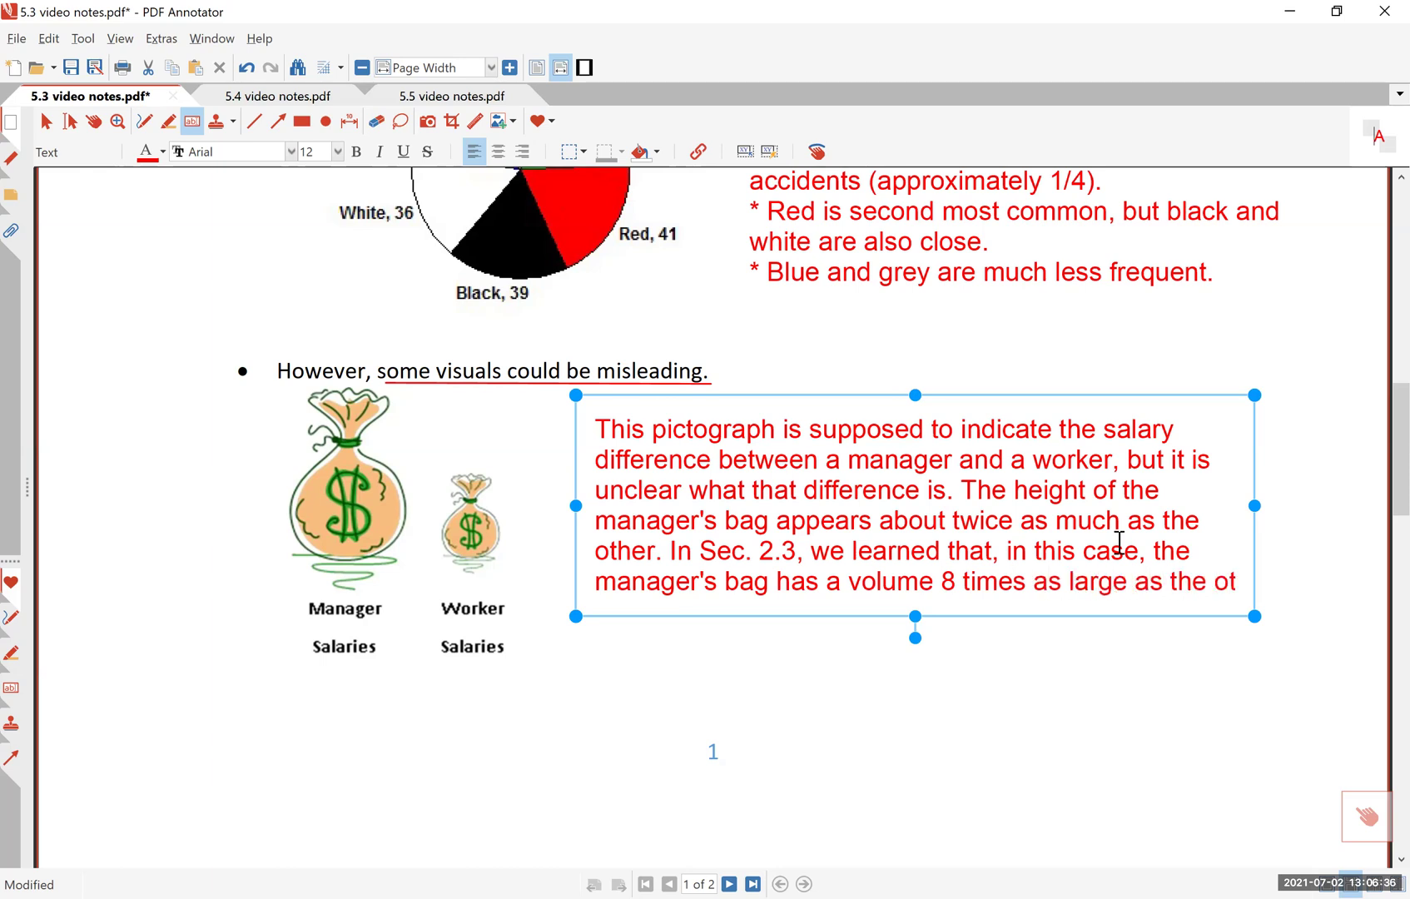
text(her bag.)
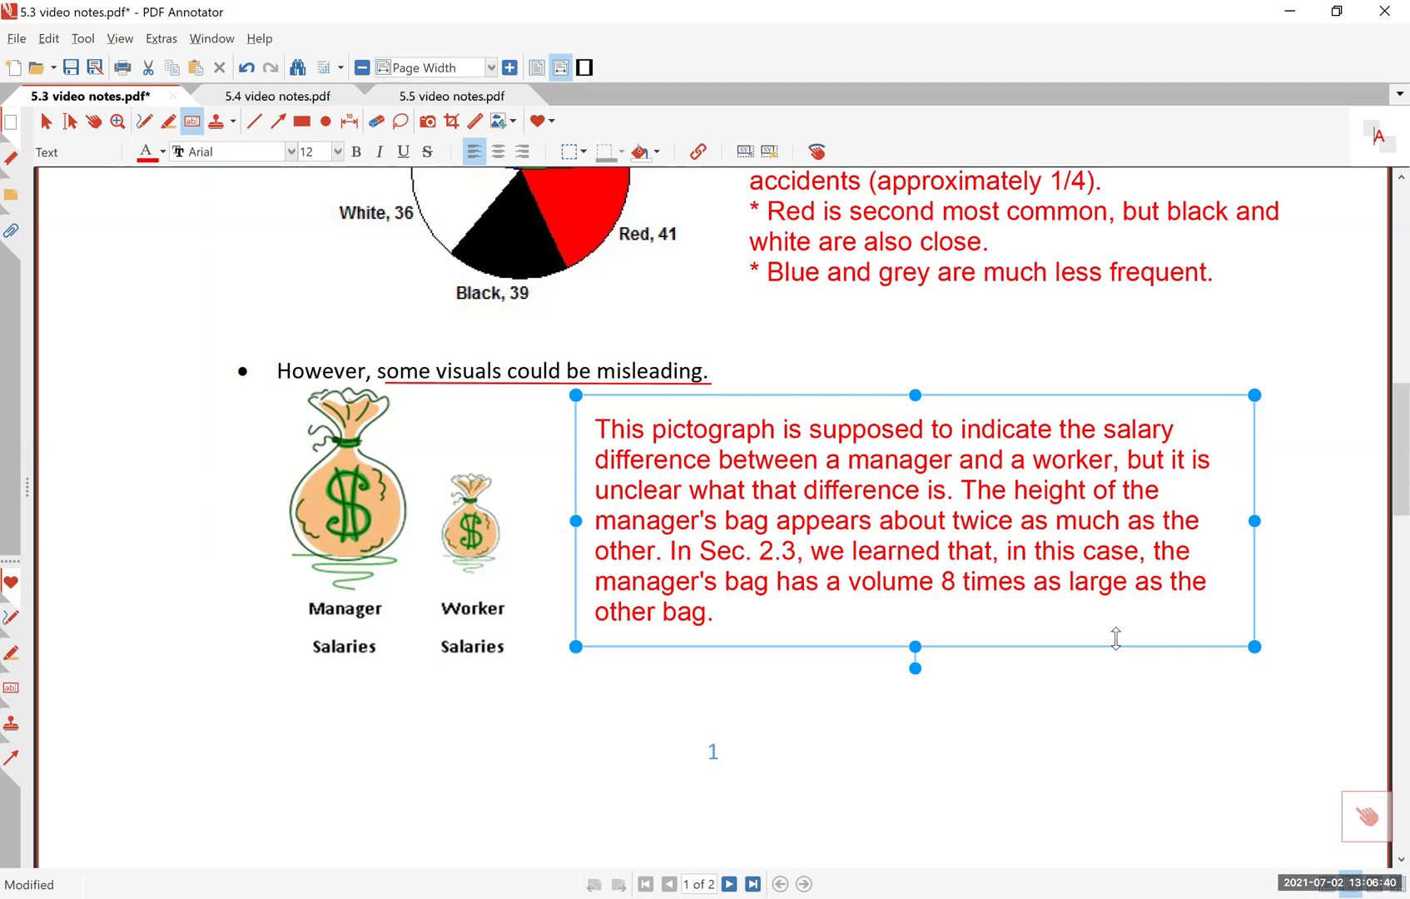
Handwrite 2³ = 8 in red with the pen below the pictograph note
click(1334, 709)
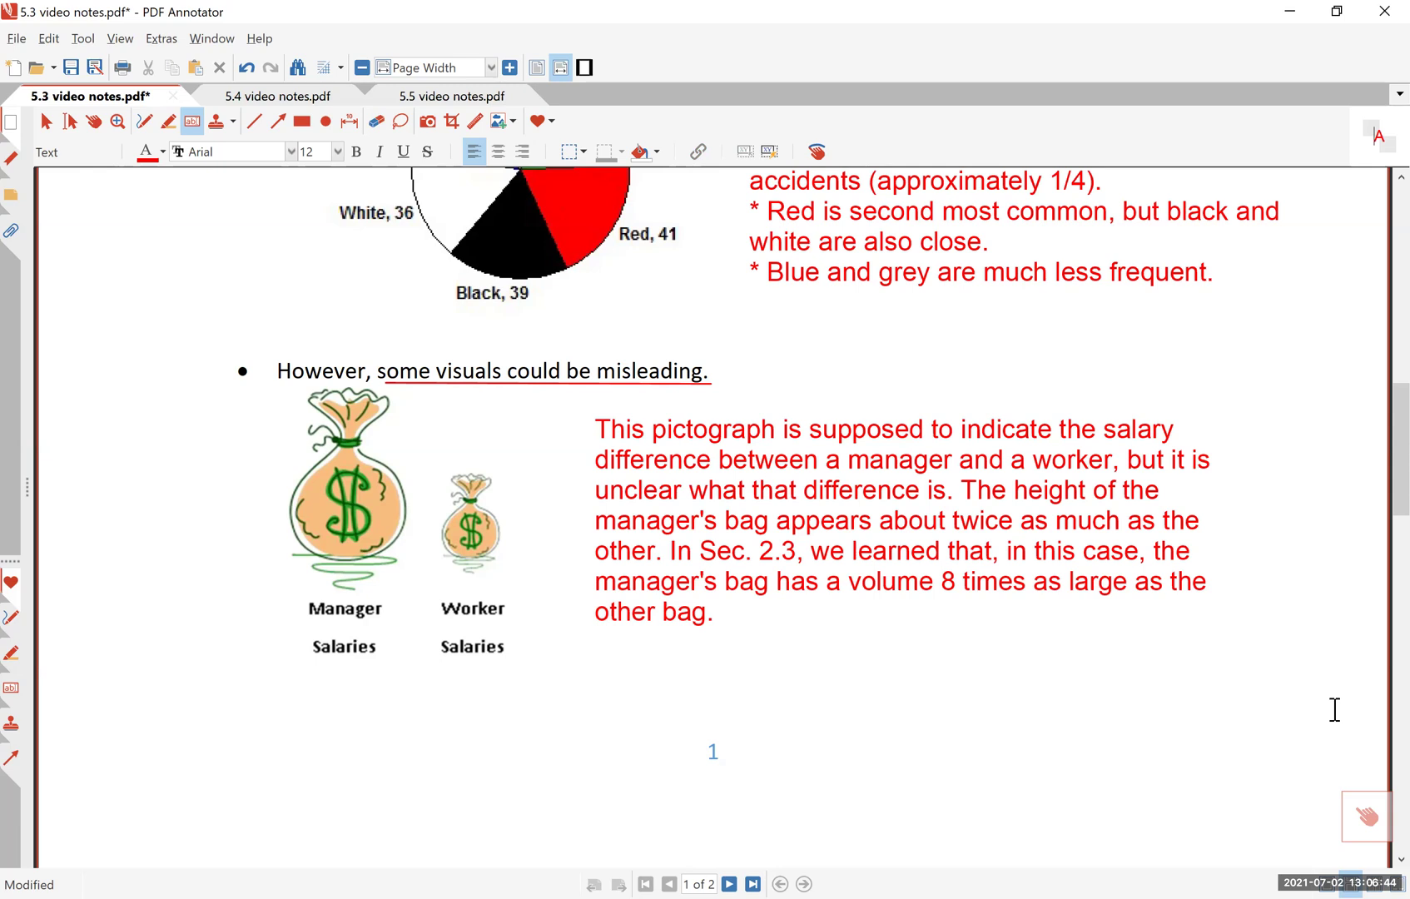
key(ctrl+1)
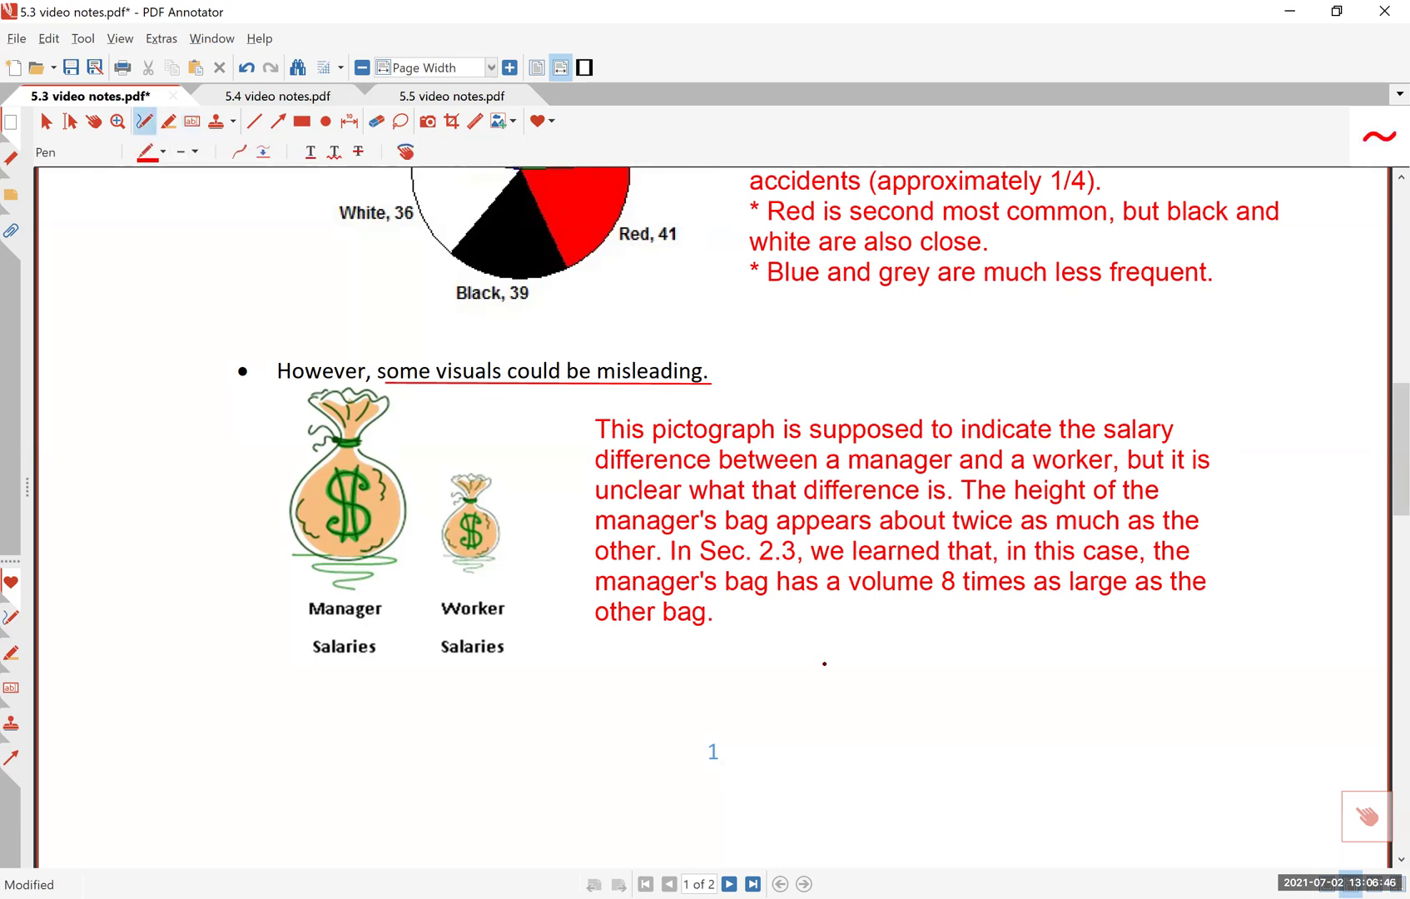
drag(833, 663, 839, 688)
drag(934, 682, 933, 654)
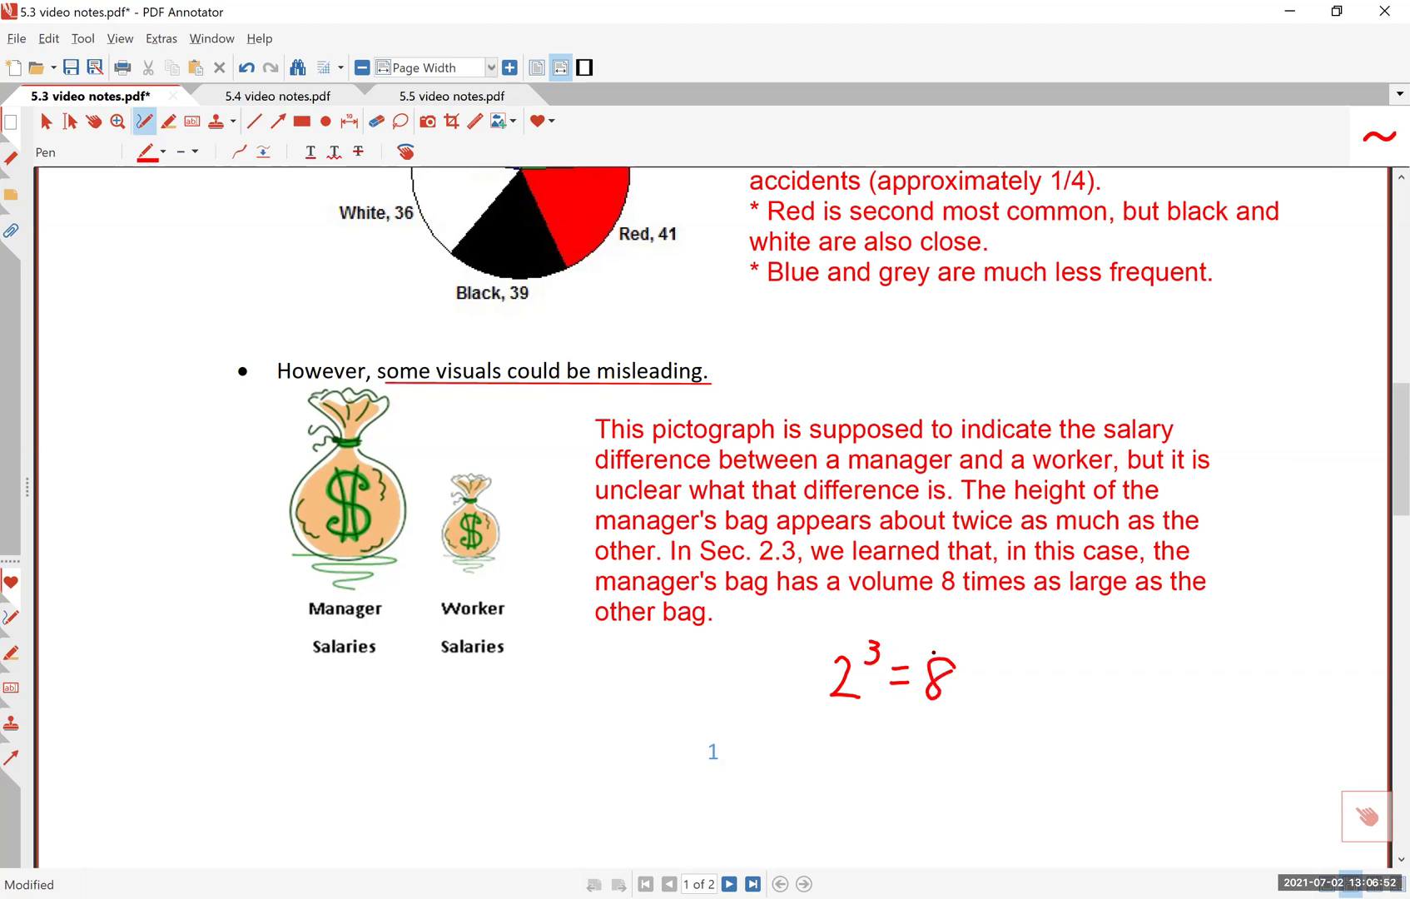
Circle both money bags and underline the Manager and Salaries labels in red
mouse_move(300, 398)
mouse_down()
mouse_move(454, 416)
mouse_move(401, 583)
mouse_move(279, 406)
mouse_up()
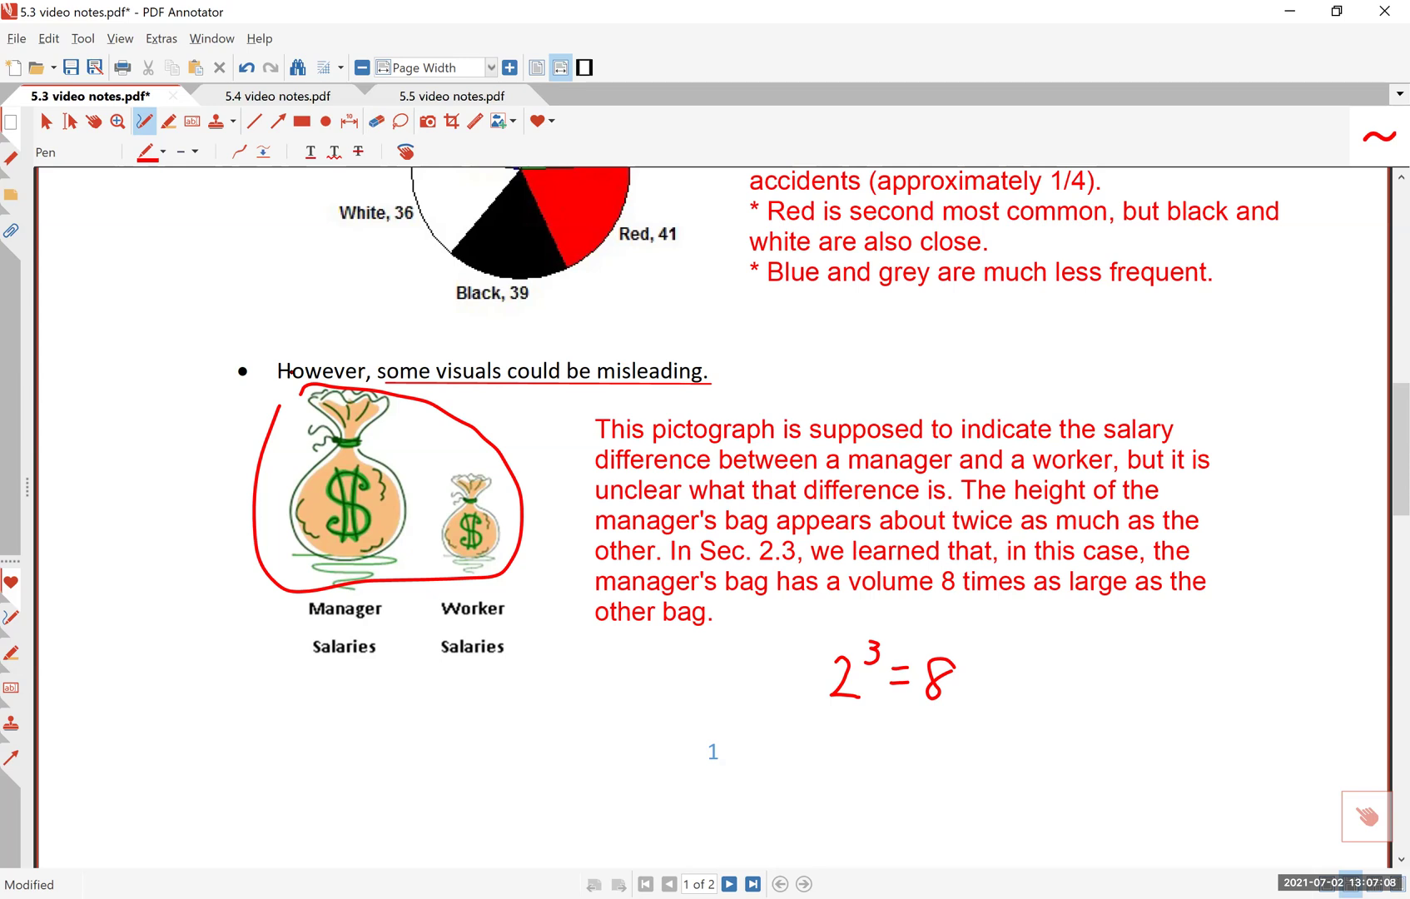
drag(320, 622, 342, 622)
mouse_move(317, 637)
mouse_down()
mouse_move(357, 641)
mouse_move(343, 666)
mouse_up()
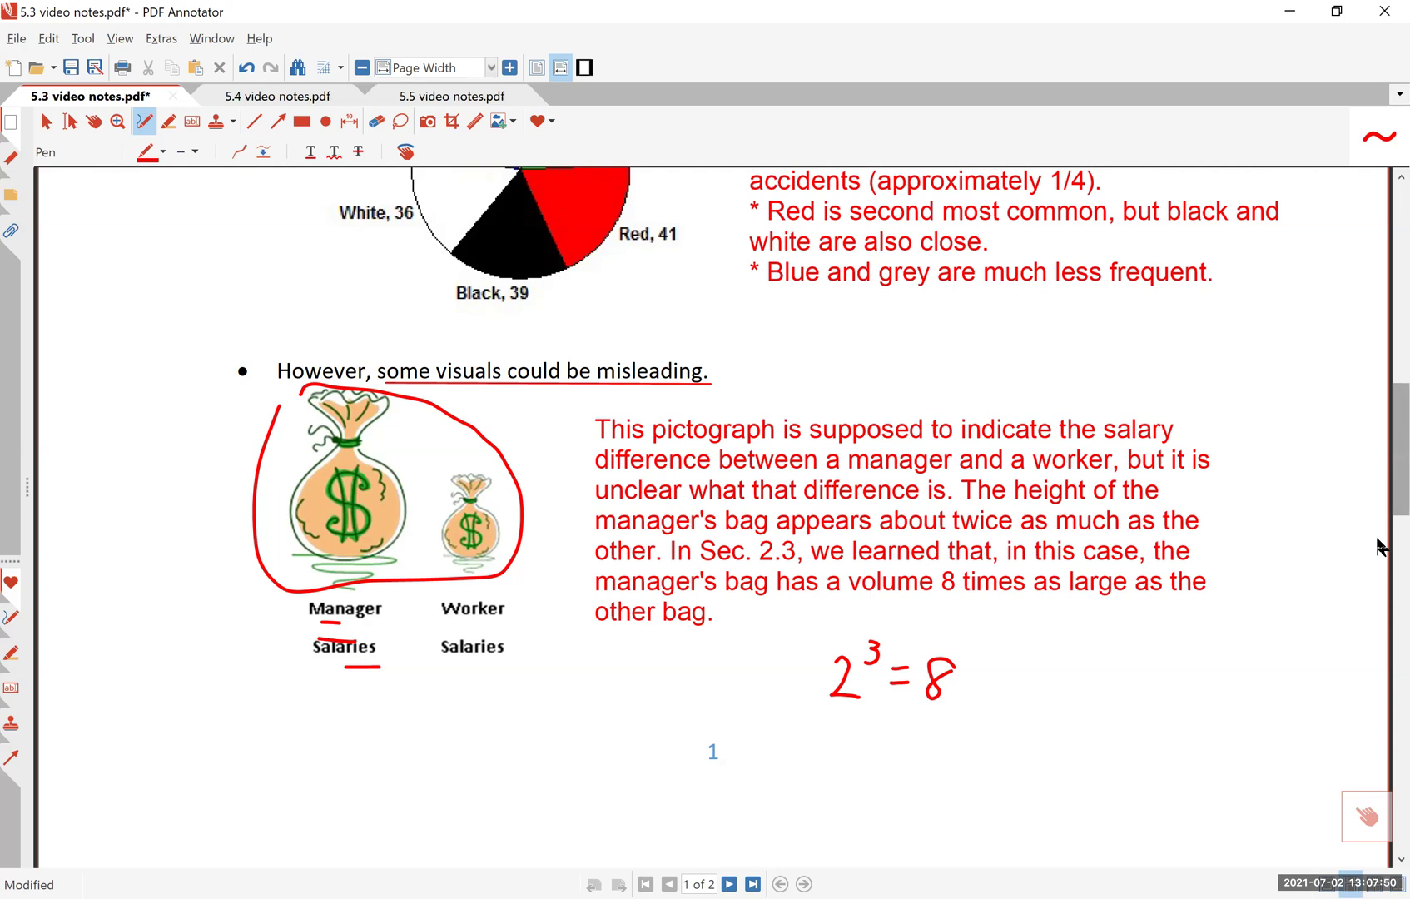
Scroll through the quiz page to the Monthly Spending pie chart and back to the quiz scores question
scroll(1378, 541, down, 5)
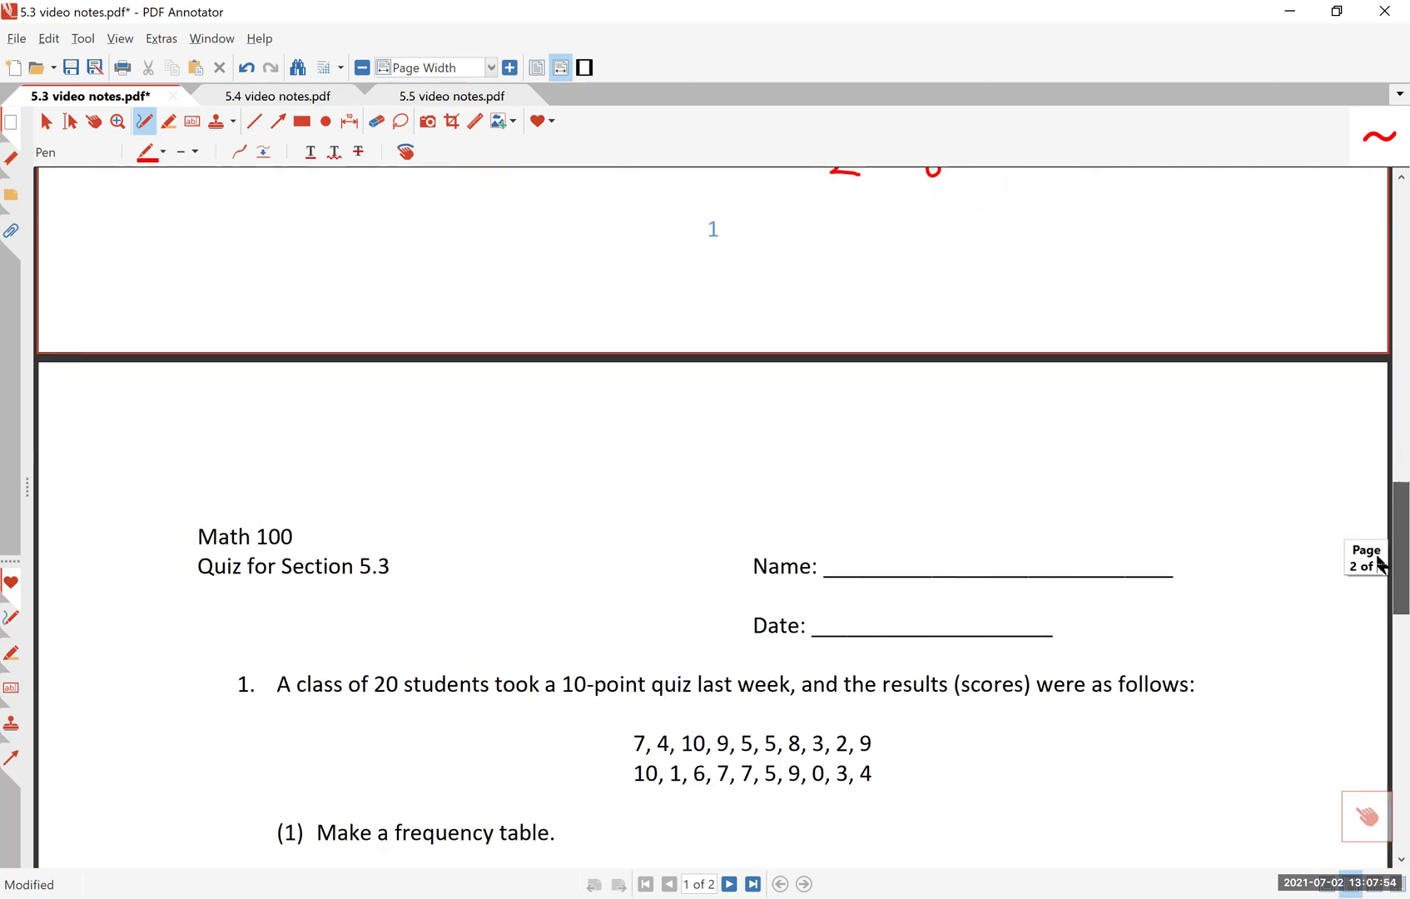
drag(1377, 564, 1378, 574)
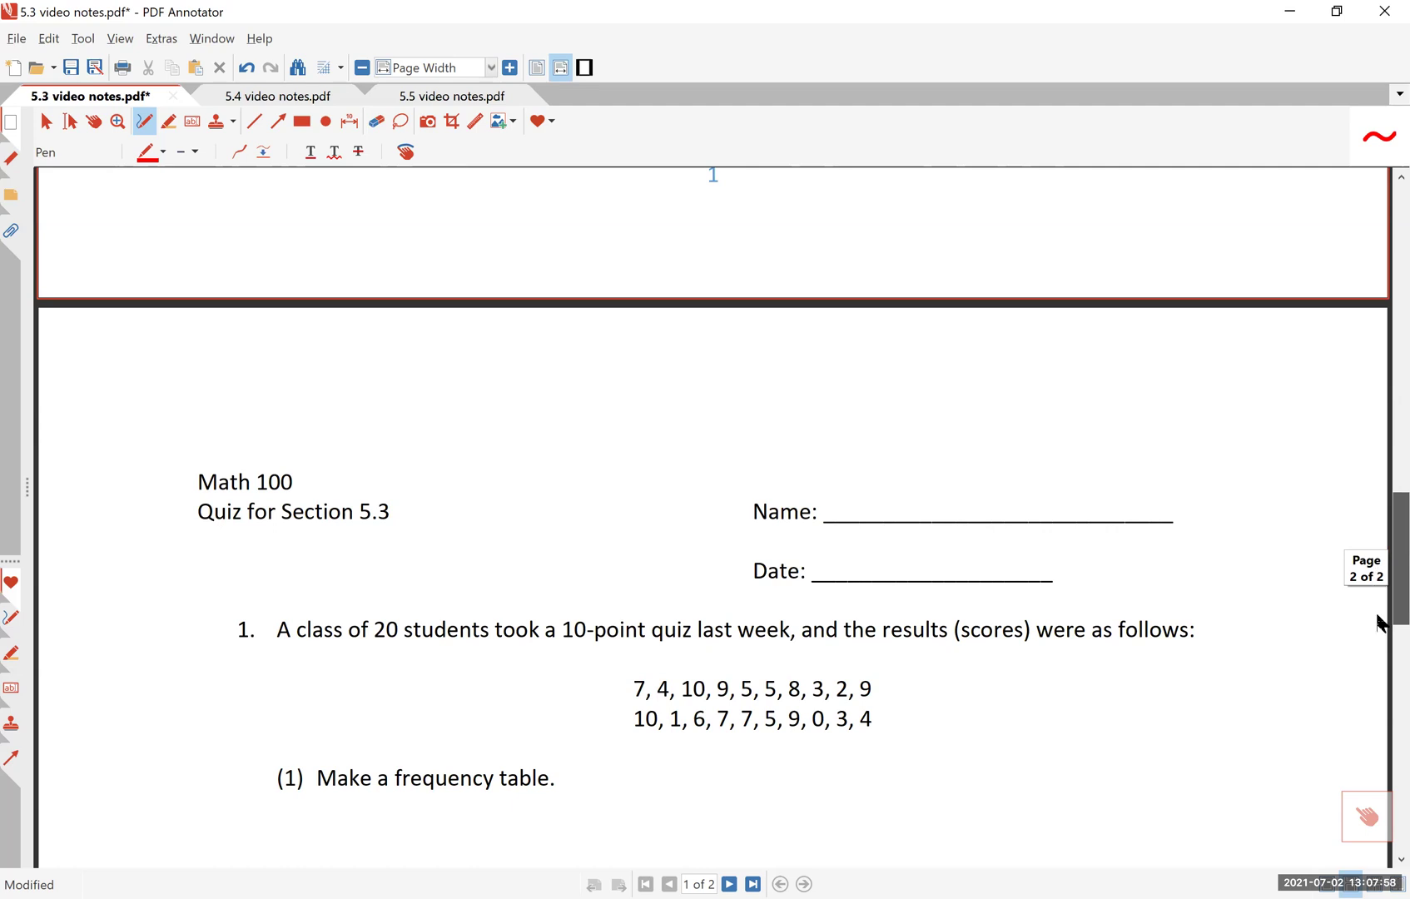
scroll(1377, 624, down, 3)
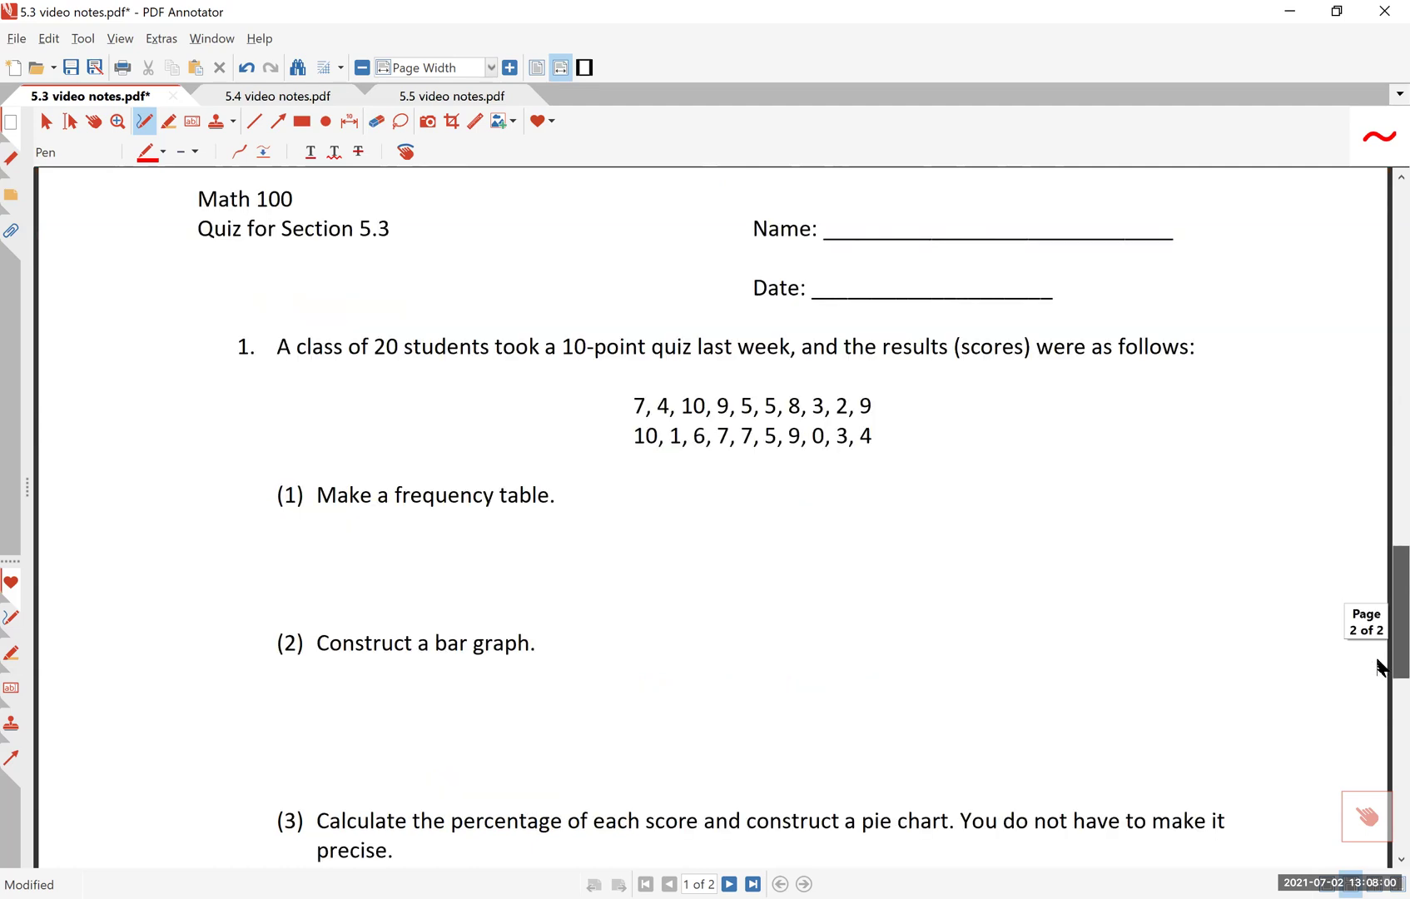
scroll(1377, 639, down, 1)
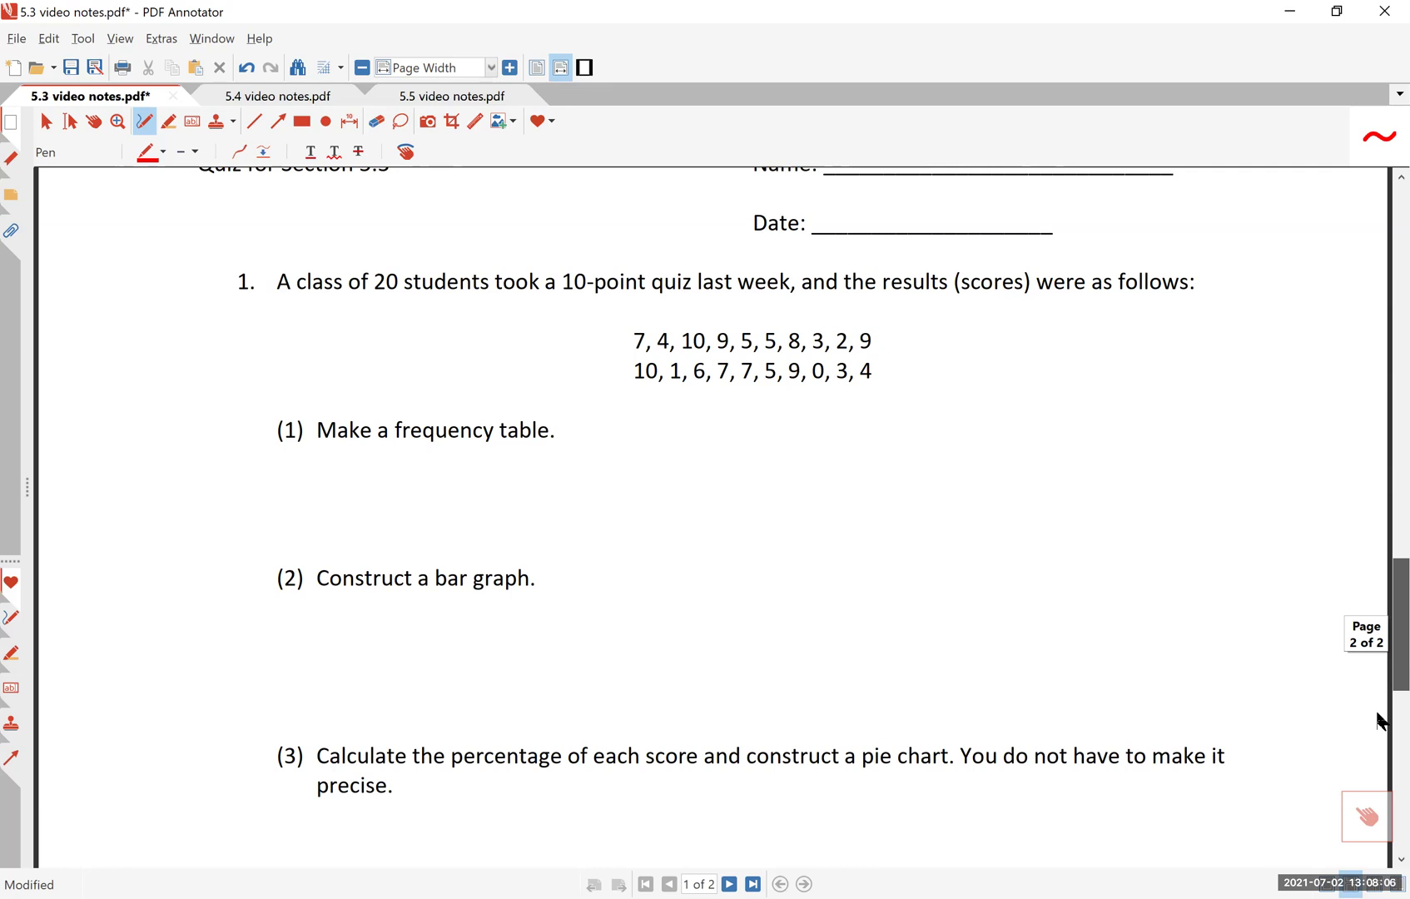
scroll(1377, 717, down, 6)
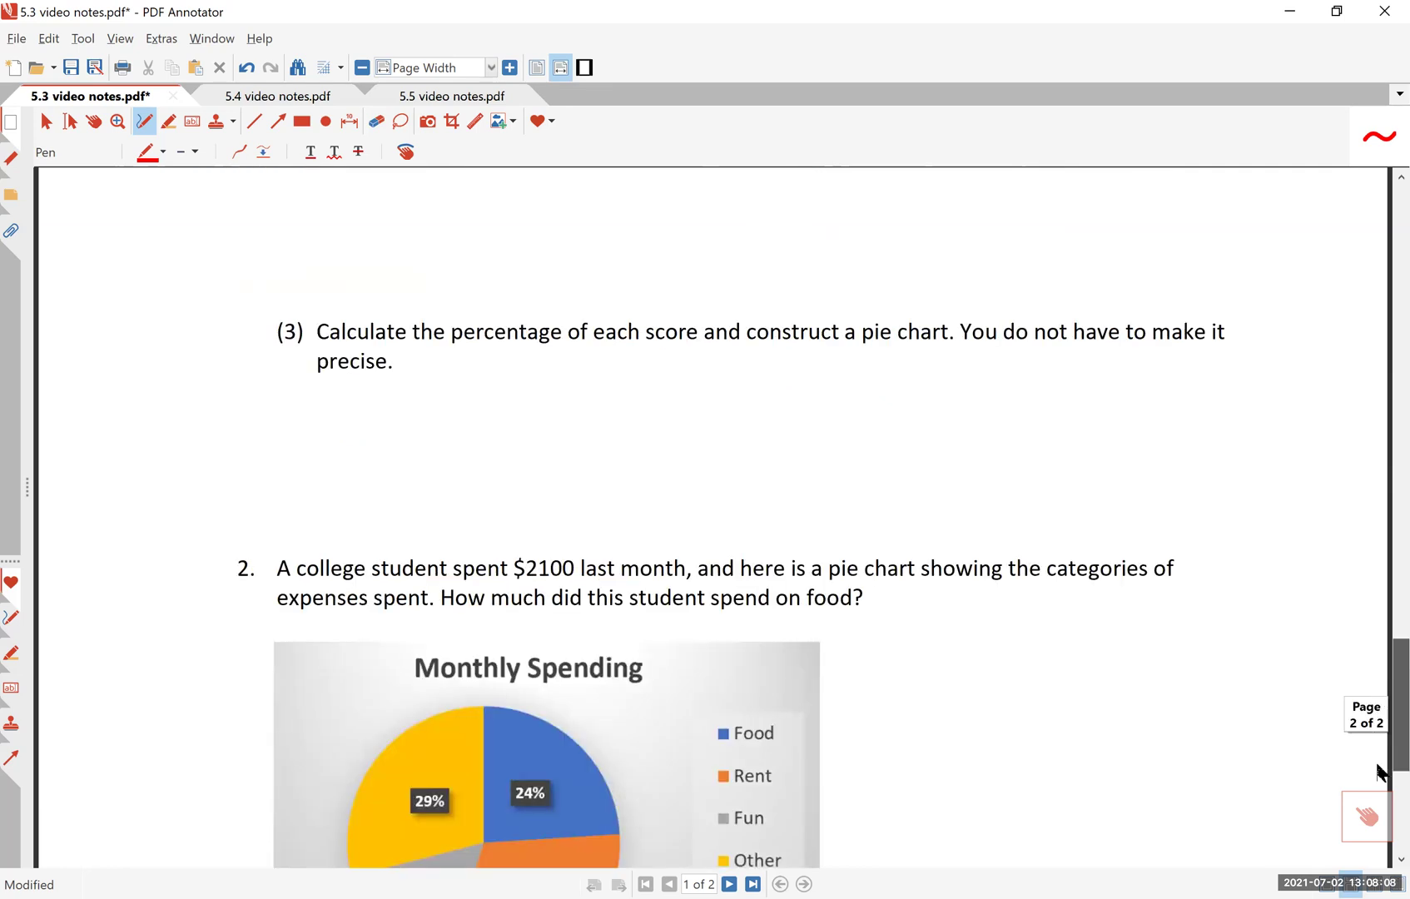
scroll(1378, 782, down, 5)
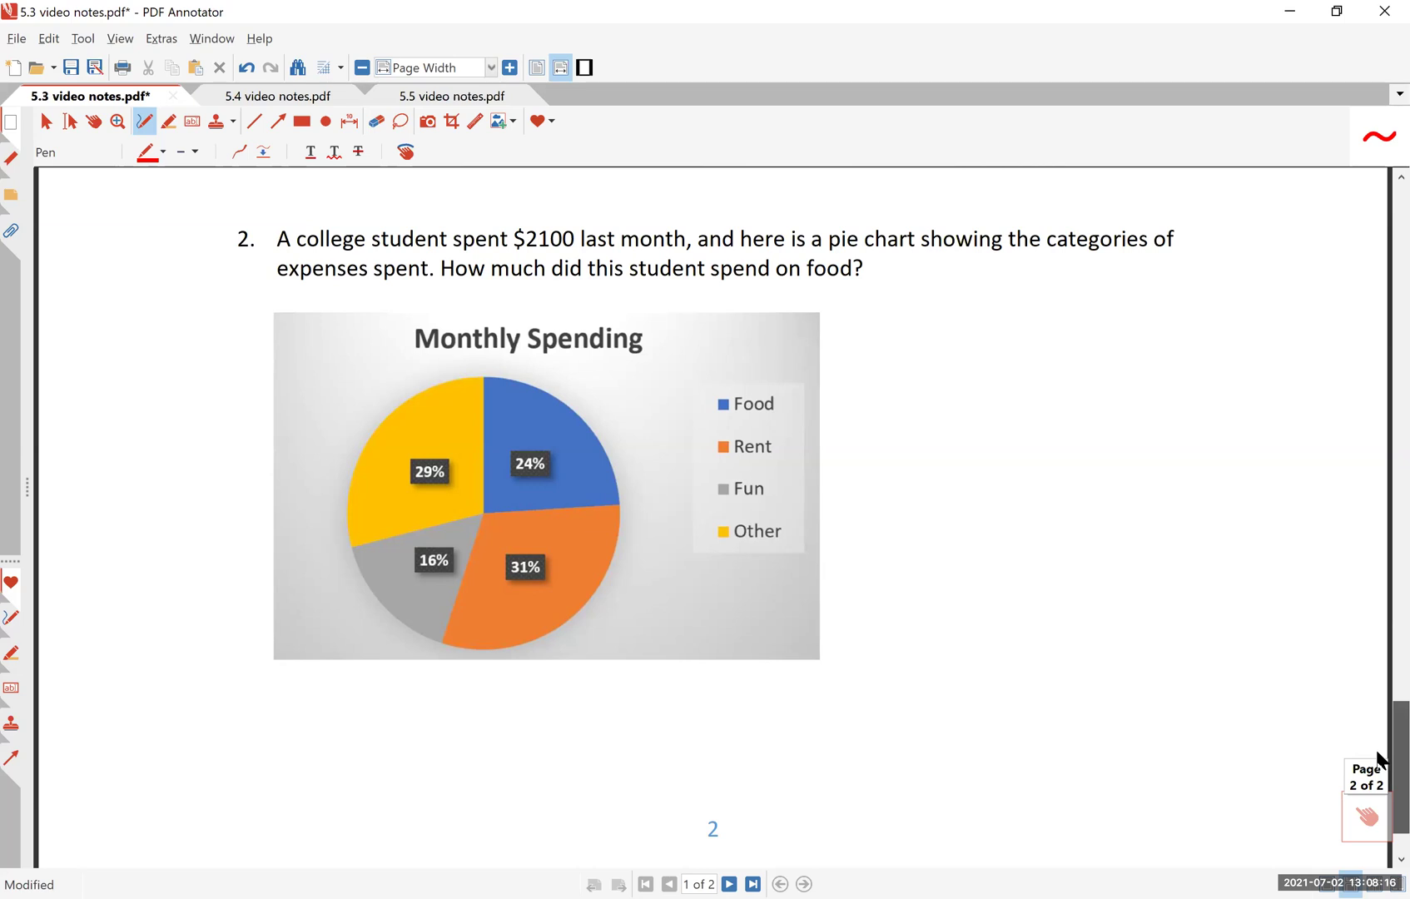
scroll(1377, 585, up, 10)
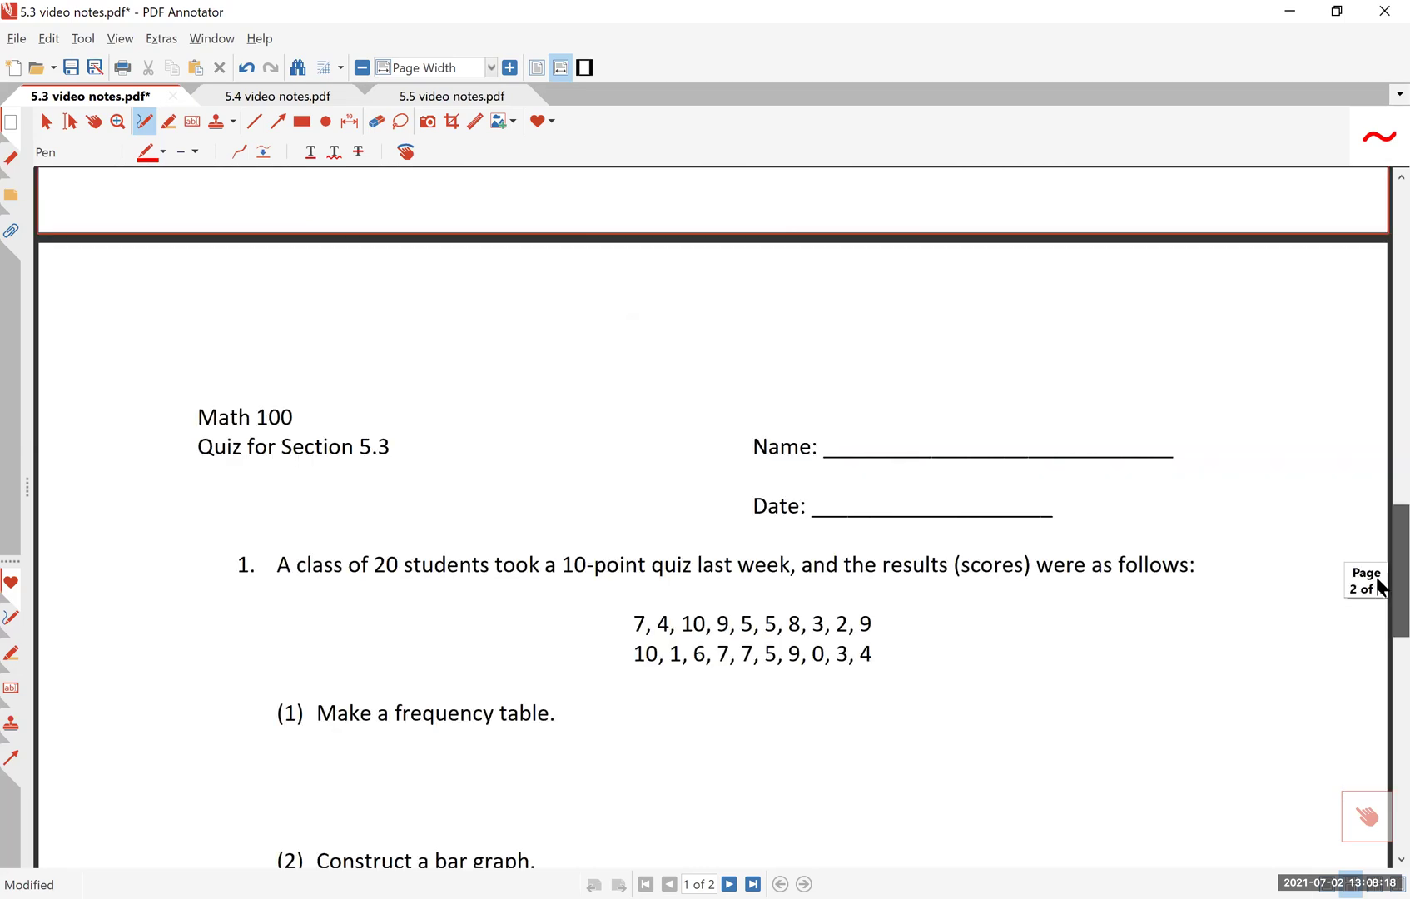